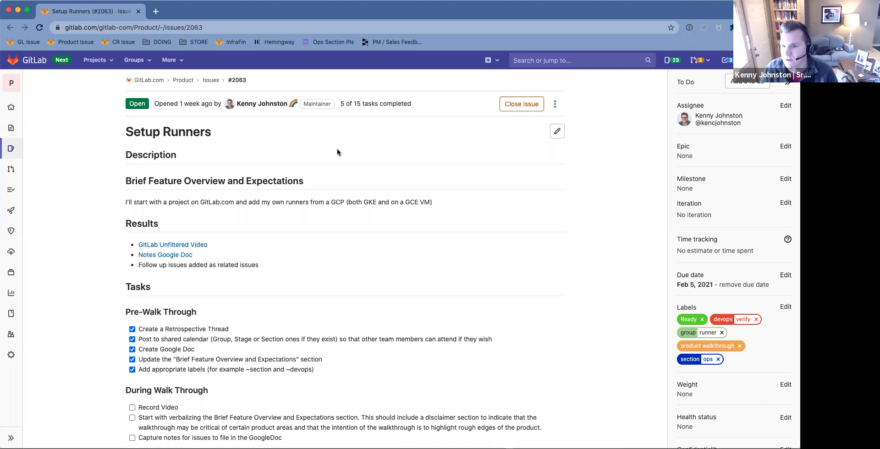
Step: Read the brief feature overview and expectations in the Setup Runners issue
drag(295, 200, 433, 202)
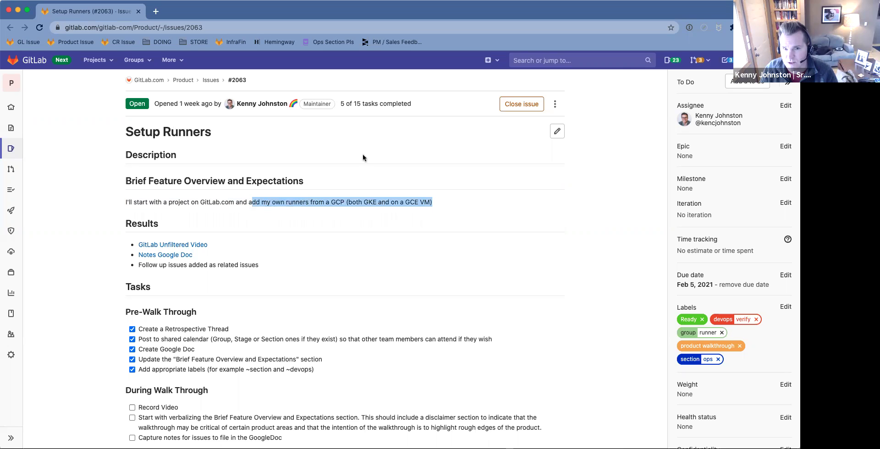
click(127, 216)
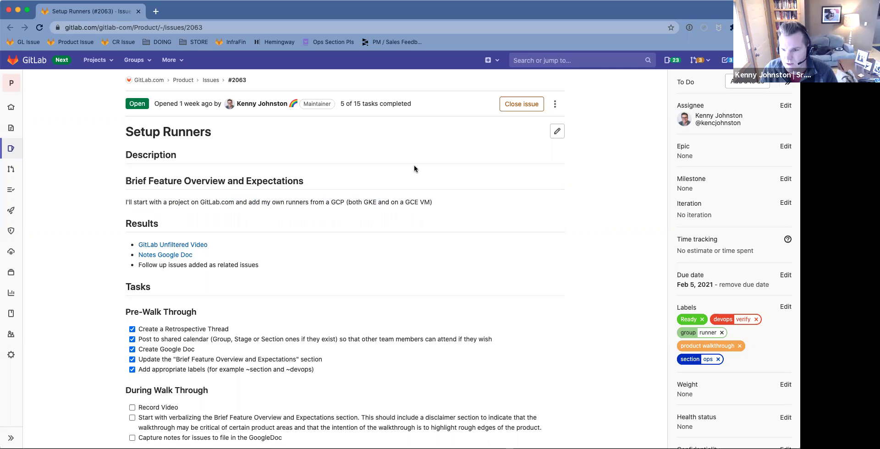
drag(369, 199, 419, 199)
click(419, 199)
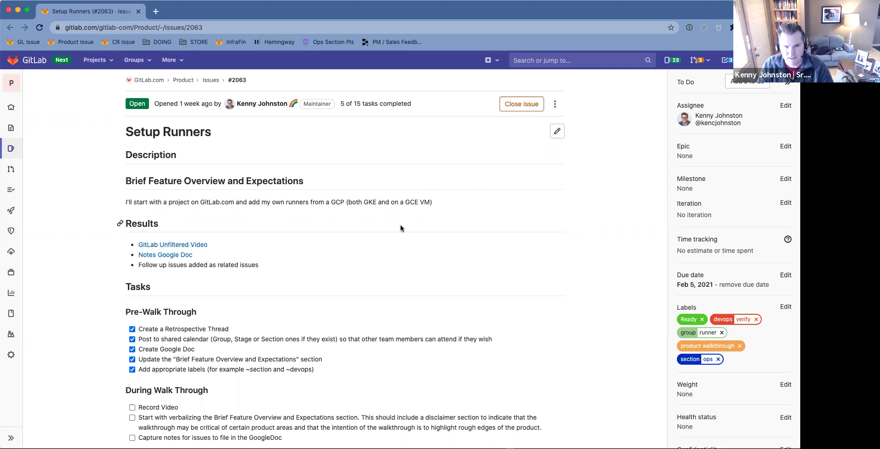
Step: Open the Notes Google Doc linked in the issue's results in a separate tab, and return to the issue
super+click(168, 259)
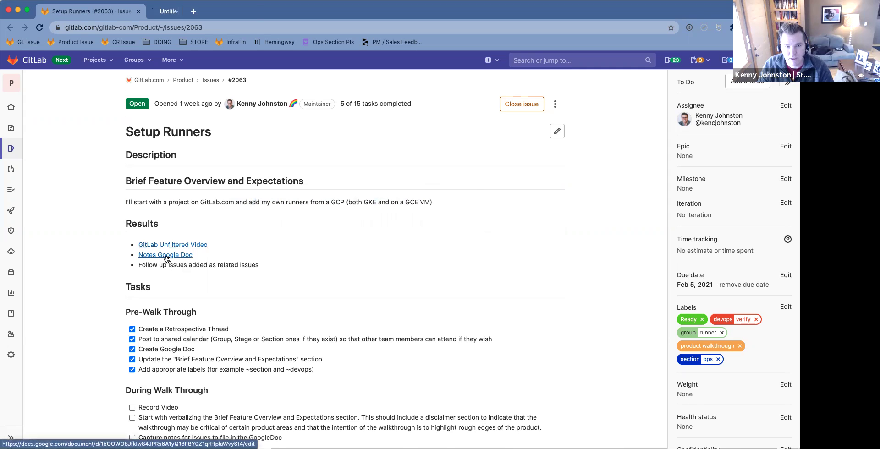
click(177, 15)
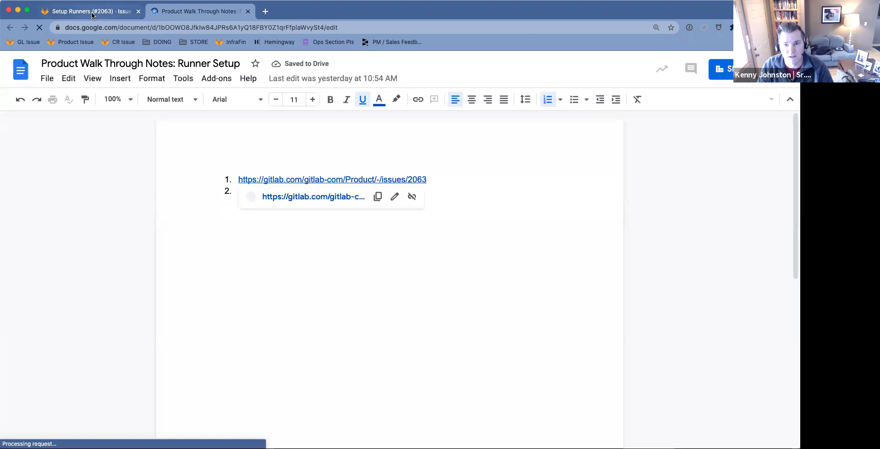
click(91, 13)
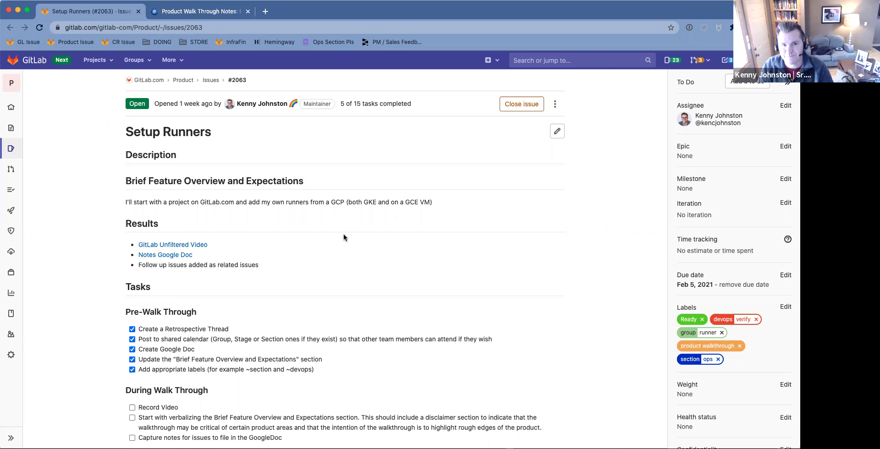
Step: Search the GitLab website for "runner install" in a new tab
key(super+t)
text(gw)
key(Tab)
text(runn)
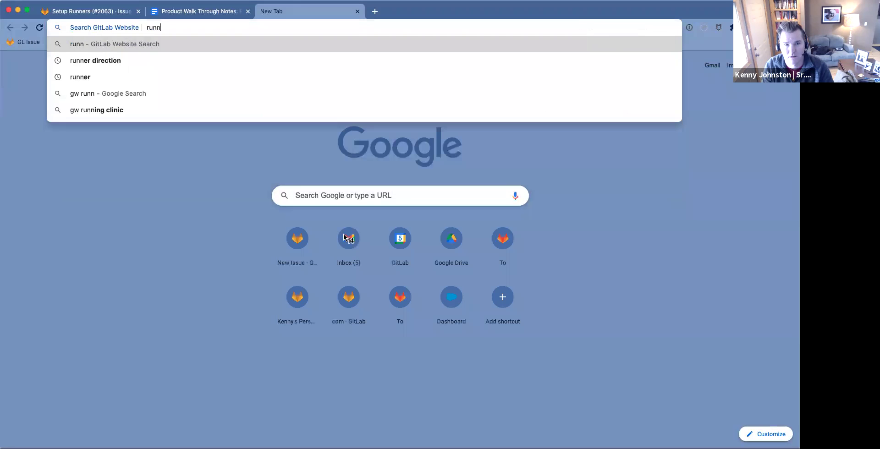
text(er install)
key(Return)
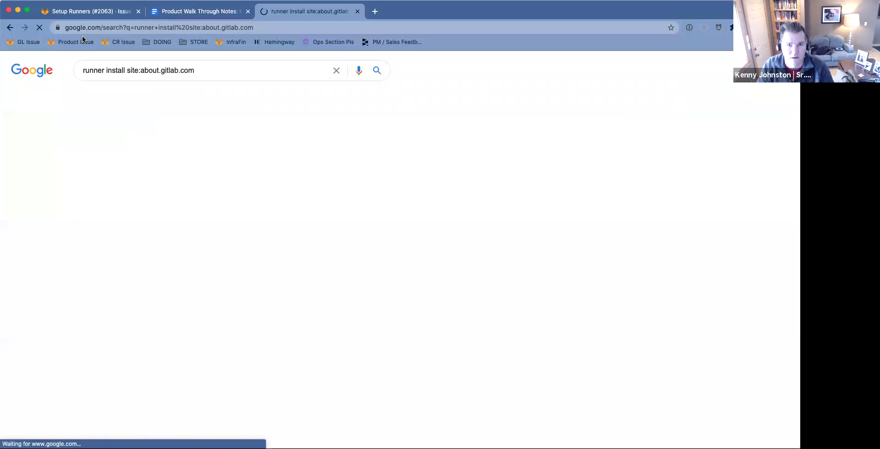
Step: Search the GitLab Docs for "runner install" and keep the Install GitLab Runner page open in its own tab, closing the search results
click(268, 26)
text(gd)
key(Tab)
text(runner install)
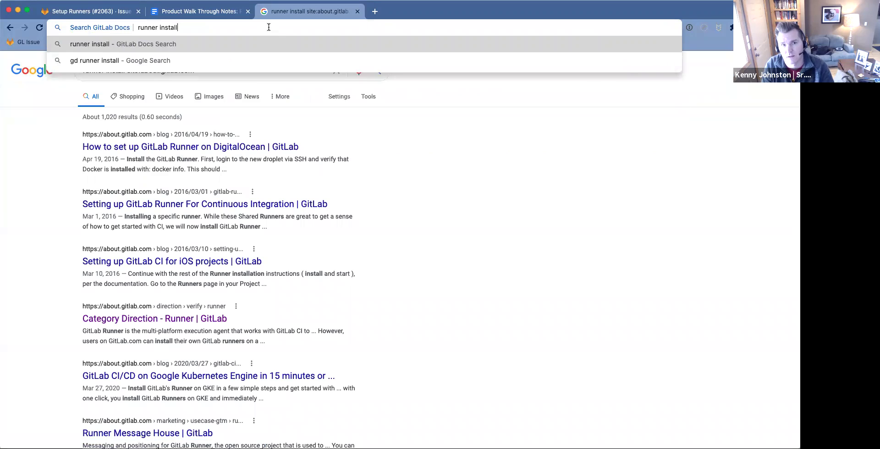
key(Return)
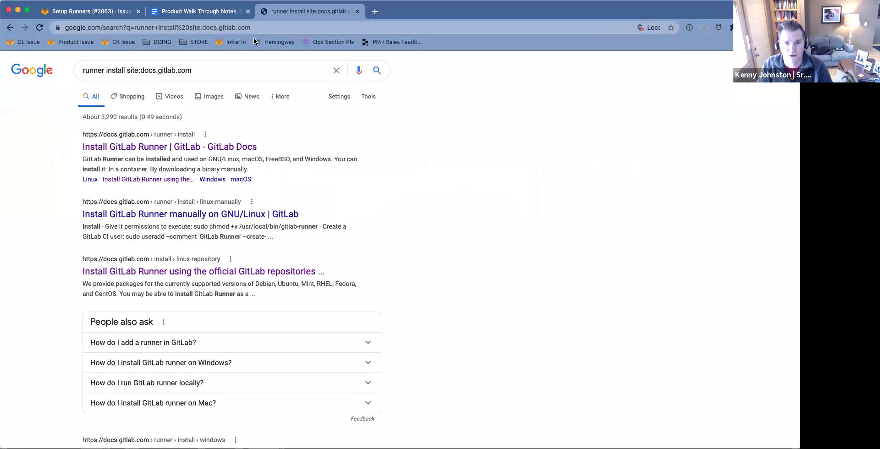
super+click(167, 146)
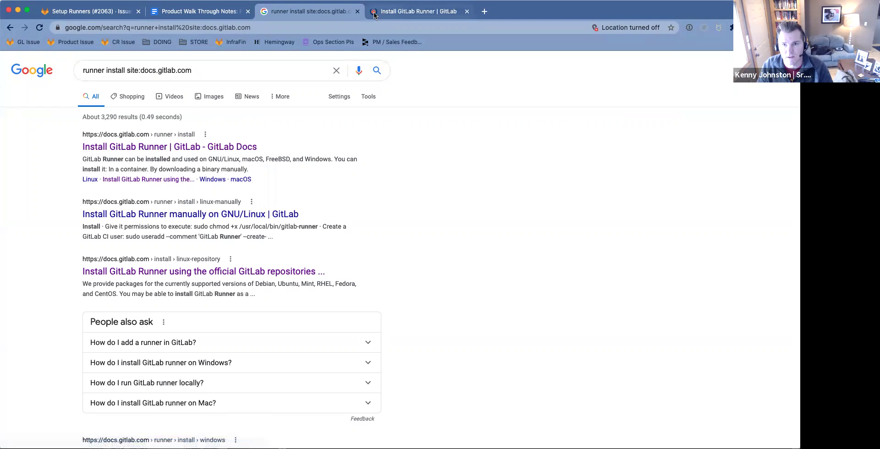
key(super+w)
Step: Replace the issue page with the gitlab.com/gitlab-examples group and open its ops subgroup
click(98, 14)
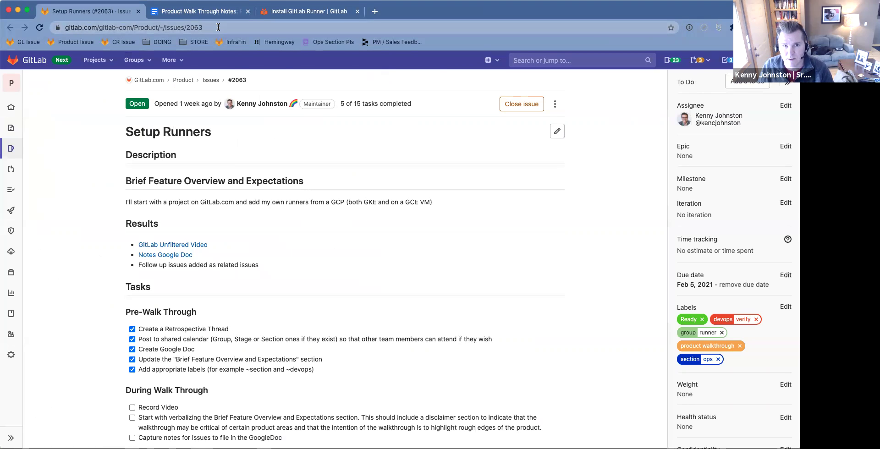
click(135, 27)
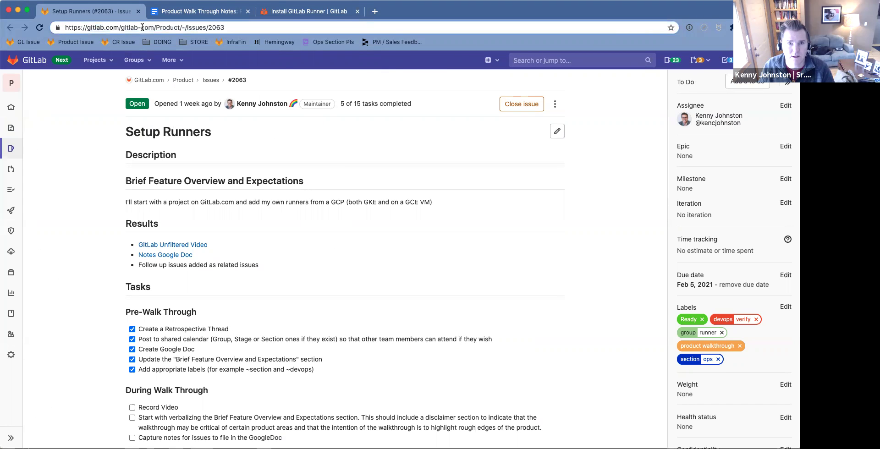
drag(142, 27, 345, 34)
text(examples)
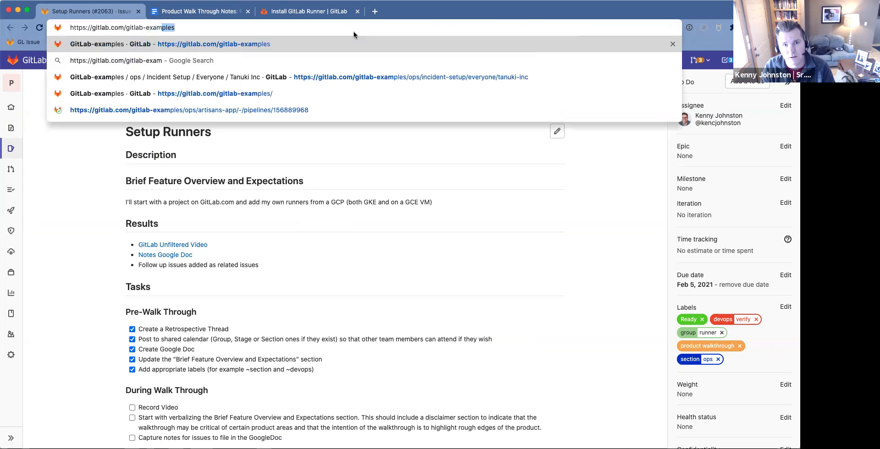
key(Return)
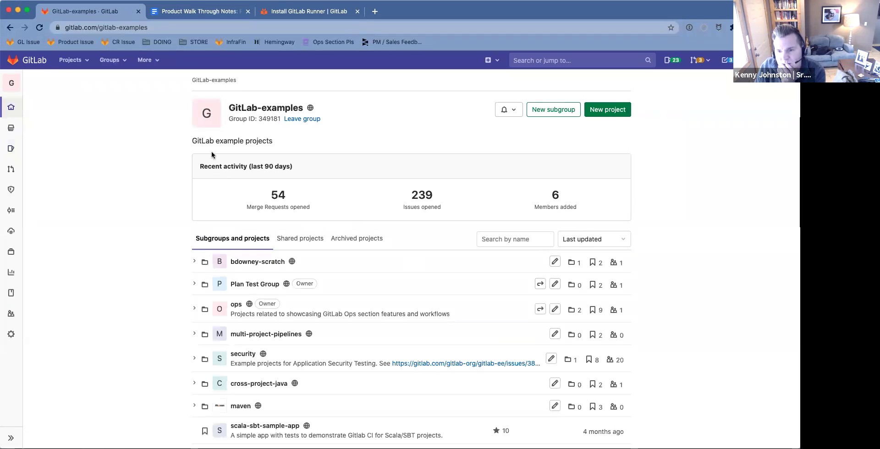
click(236, 305)
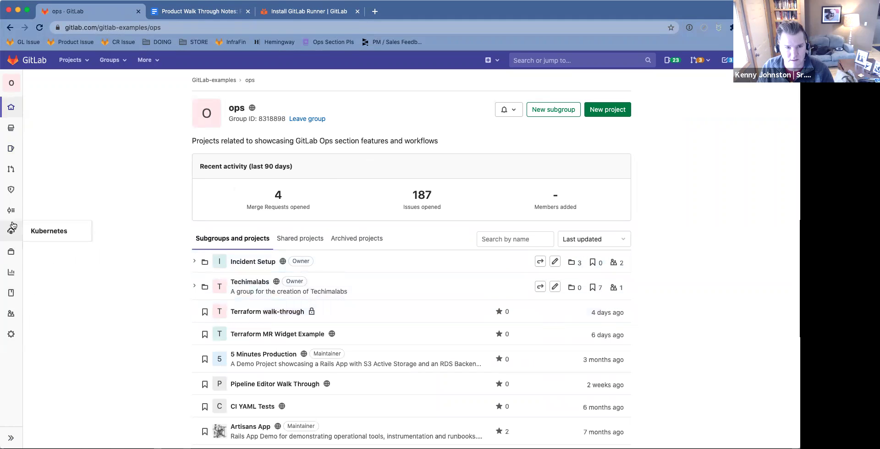
Step: Open the ops group's CI / CD settings and expand the Runners section
mouse_move(11, 148)
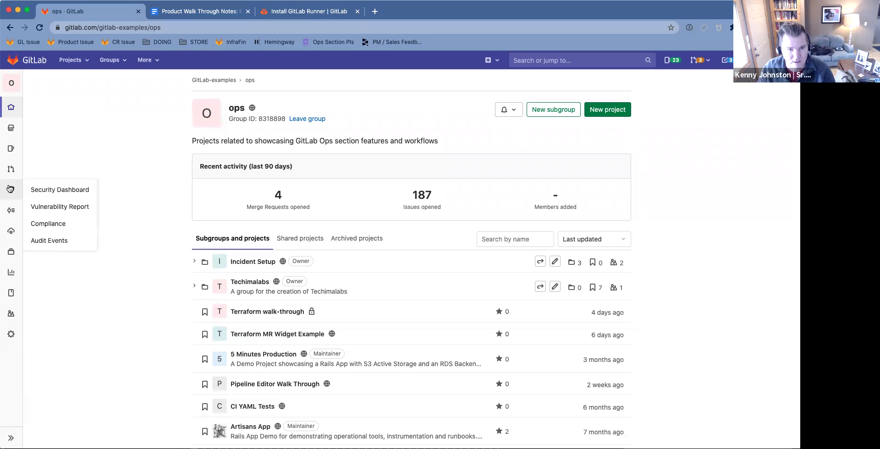
mouse_move(10, 341)
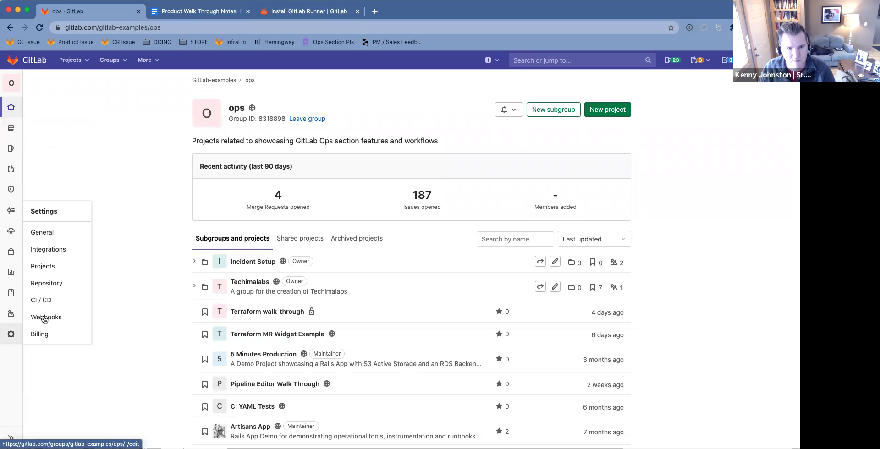
click(41, 300)
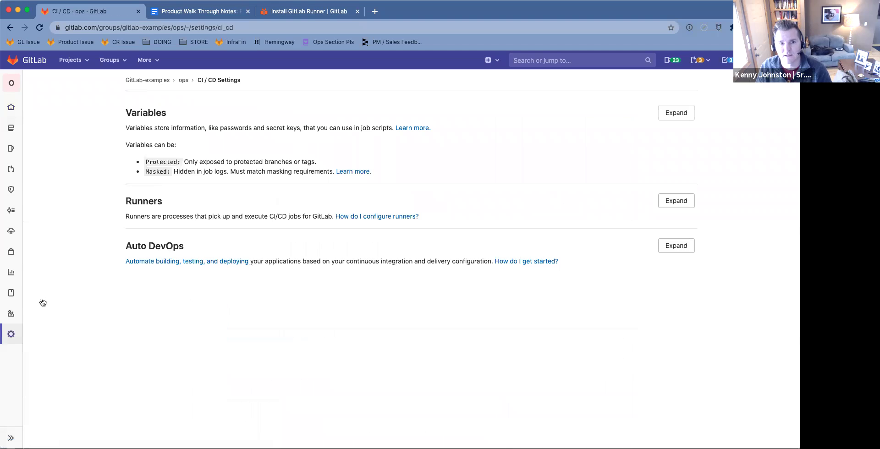
click(676, 201)
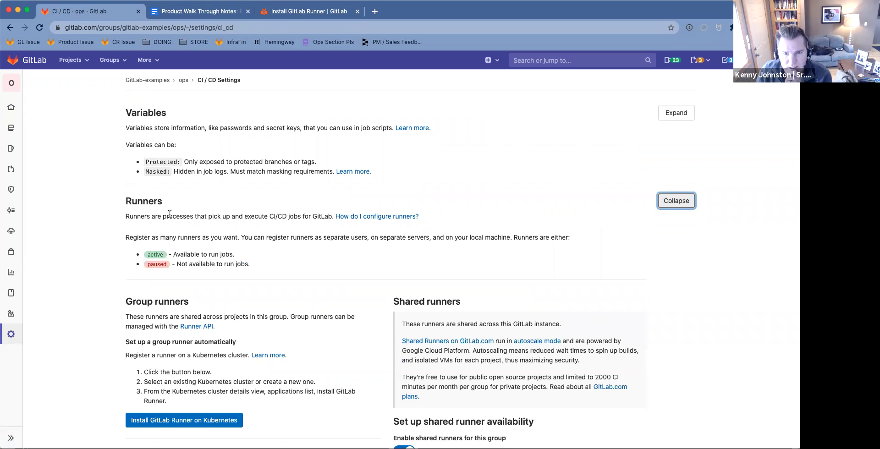
Step: Read the runner registration notes, the active and paused states, and the automatic group runner setup instructions
scroll(170, 215, down, 1)
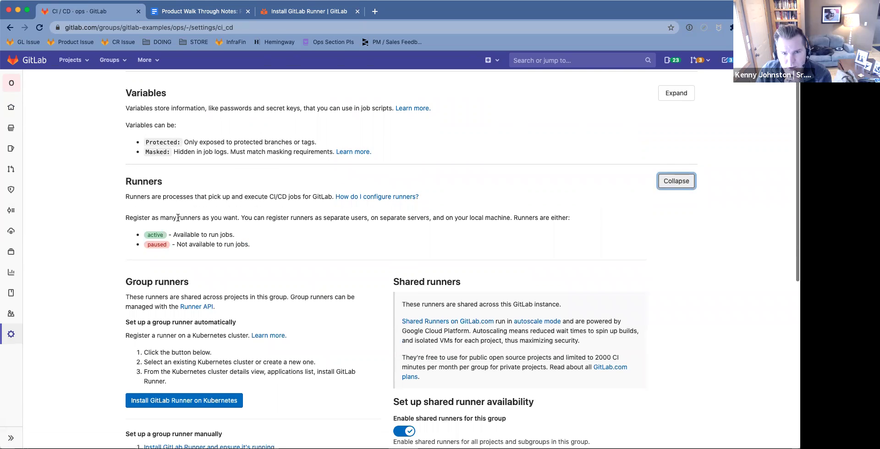
drag(253, 218, 567, 227)
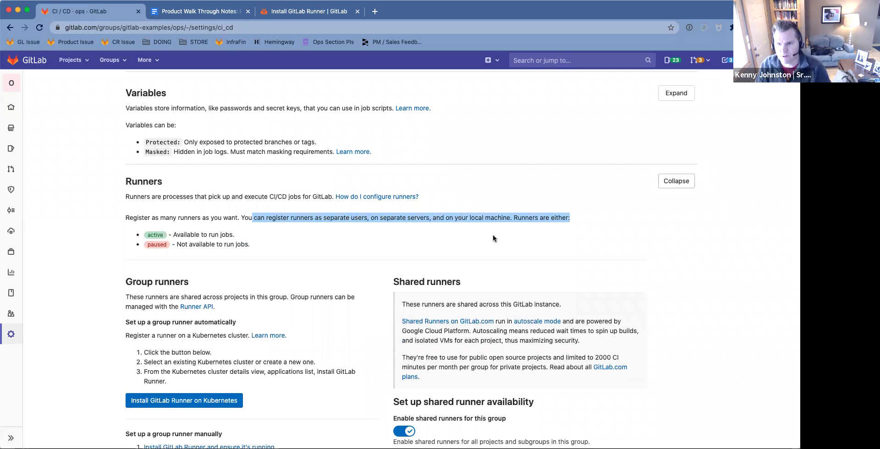
click(176, 234)
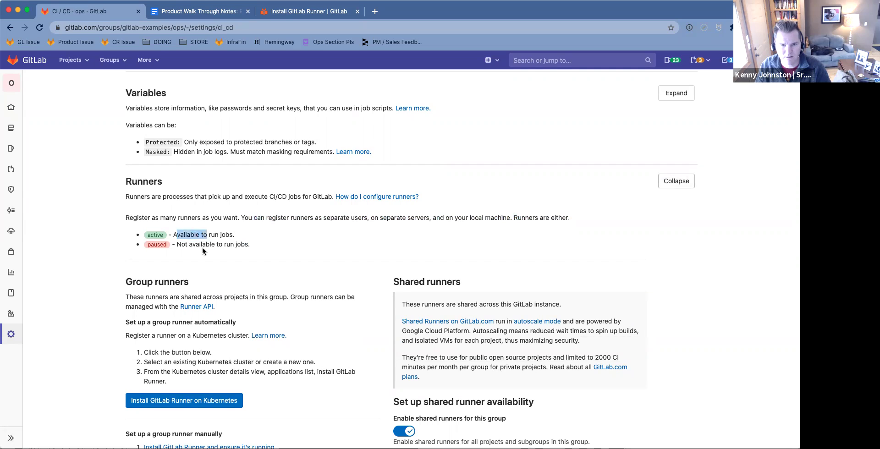
scroll(295, 247, down, 5)
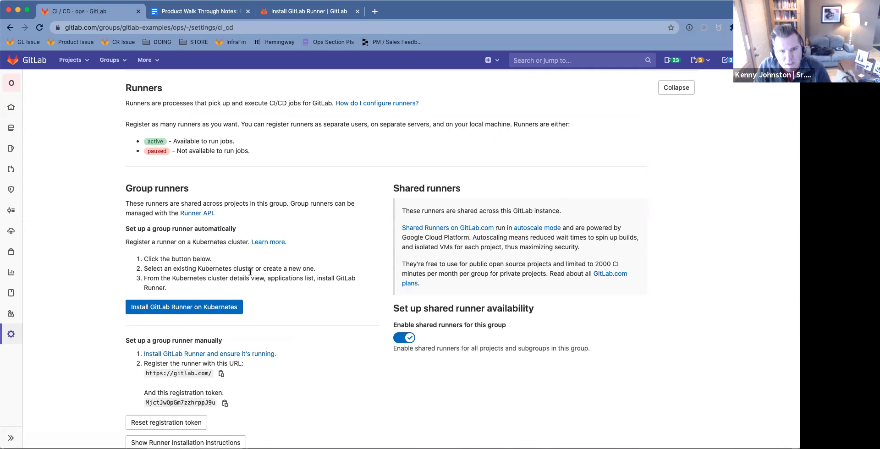
drag(159, 237, 275, 242)
click(271, 242)
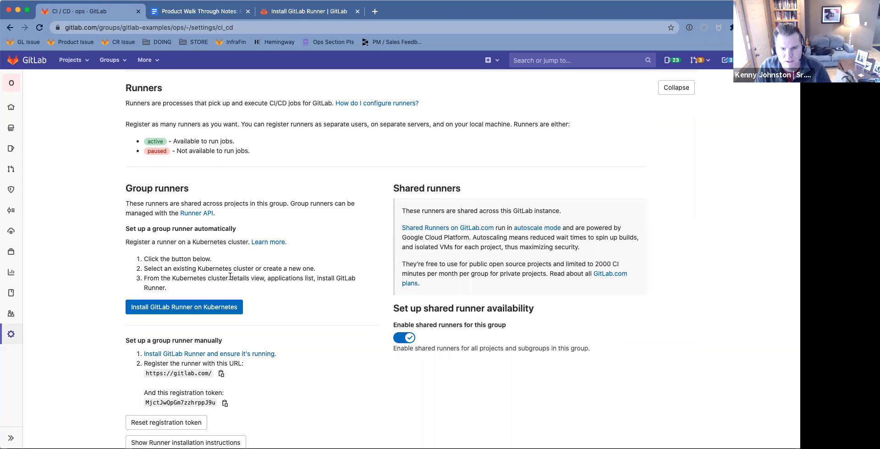
Step: Go from the option to install GitLab Runner on Kubernetes to the details of the gitlab-examples cluster
scroll(213, 289, down, 1)
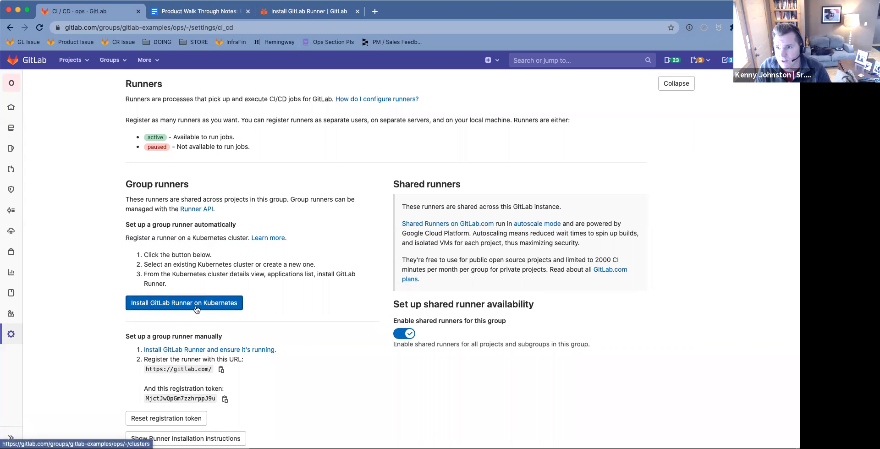
click(196, 308)
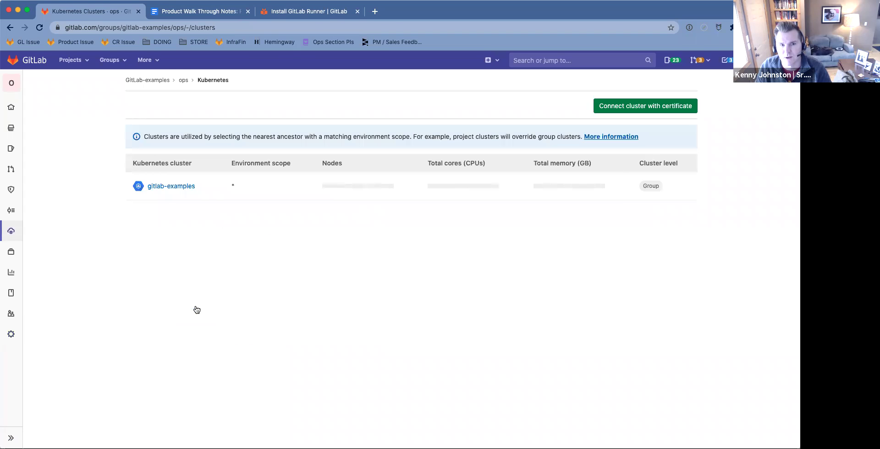
click(163, 188)
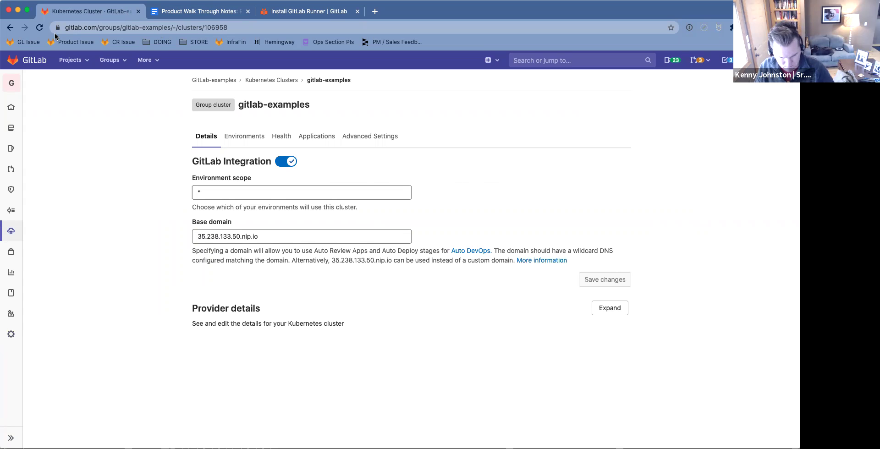
Step: Reopen the ops group's CI / CD settings in a separate tab and show the Runners section's group runner setup instructions
middle_click(8, 27)
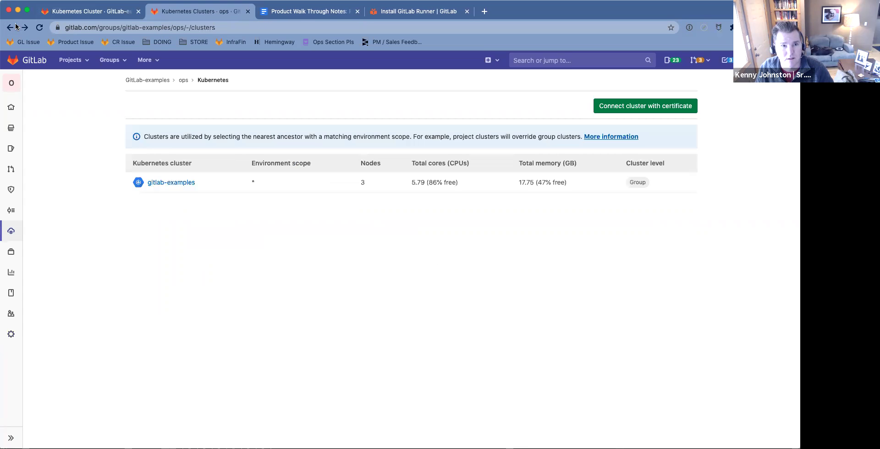
click(12, 27)
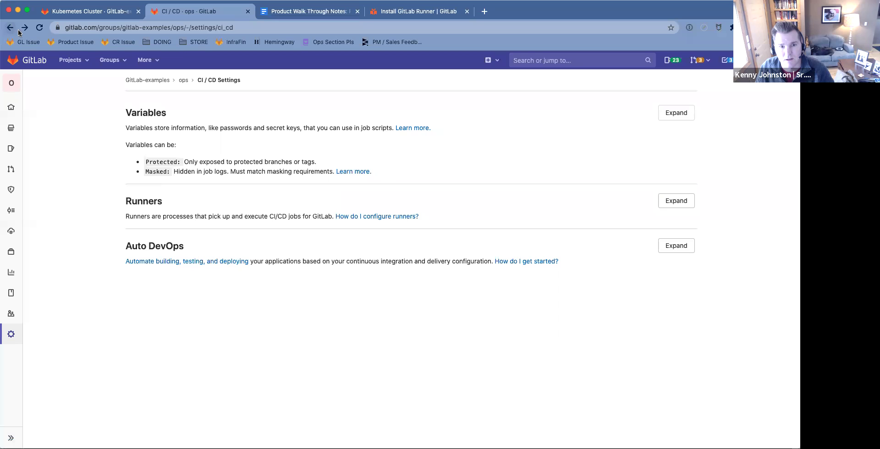
click(673, 200)
scroll(379, 255, down, 5)
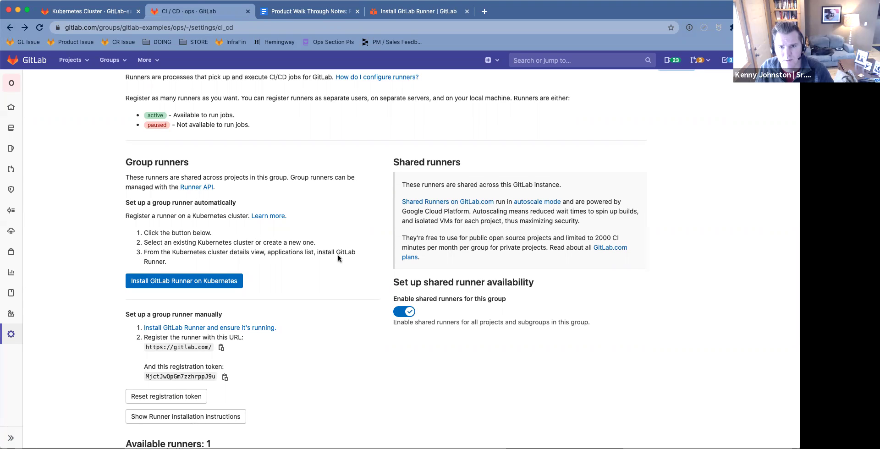
Step: Return to the gitlab-examples cluster and find GitLab Runner among its installable applications
click(67, 18)
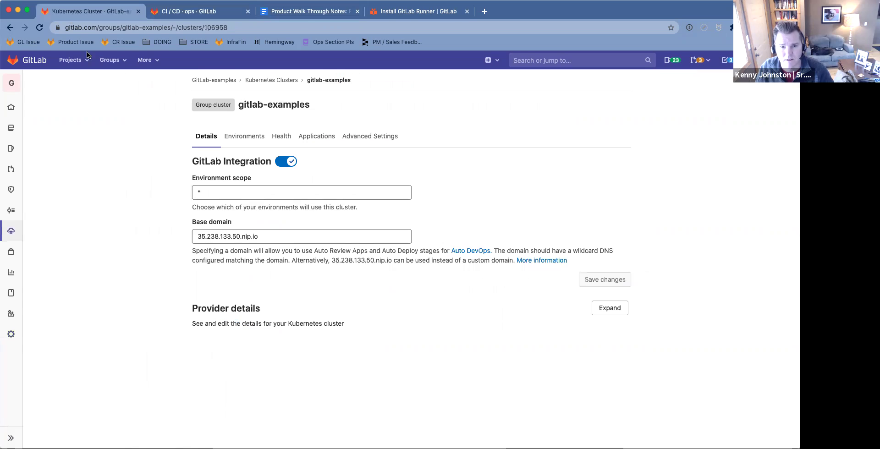
click(314, 138)
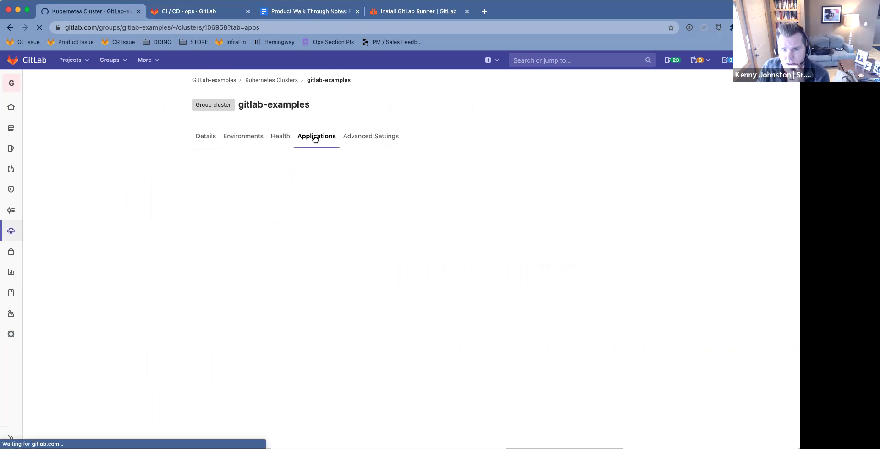
scroll(530, 222, down, 10)
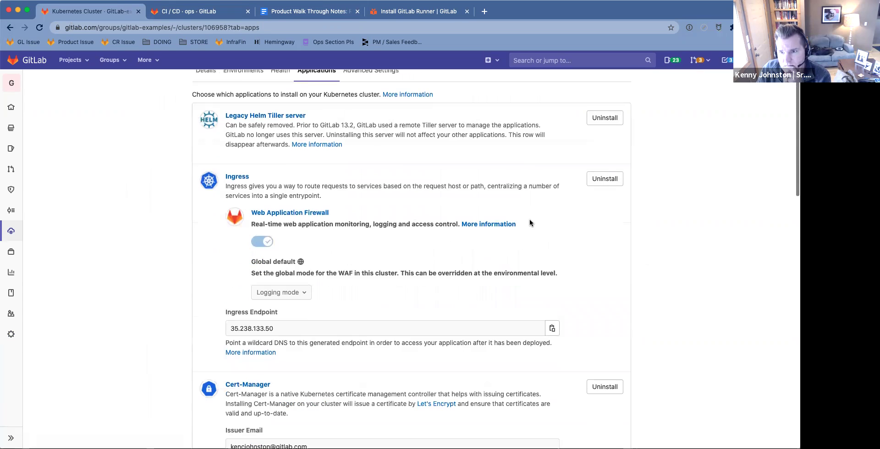
scroll(530, 219, down, 1)
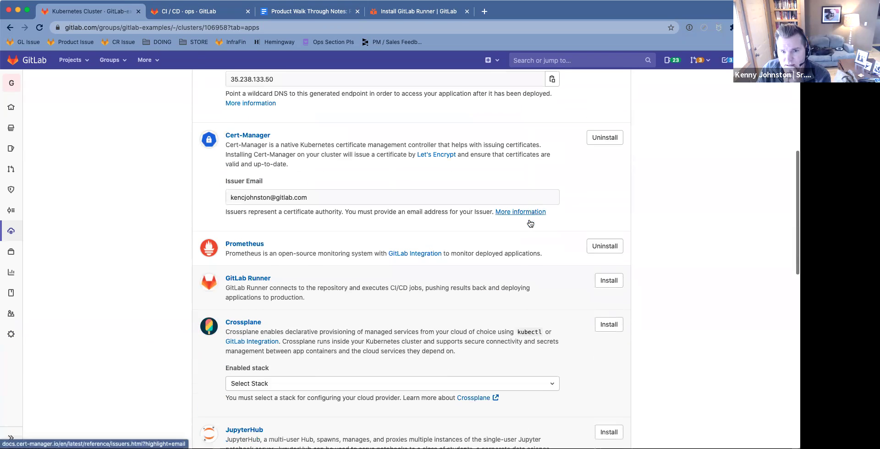
Step: Install GitLab Runner on the gitlab-examples cluster and check the available runners in the ops group's CI / CD settings
click(609, 262)
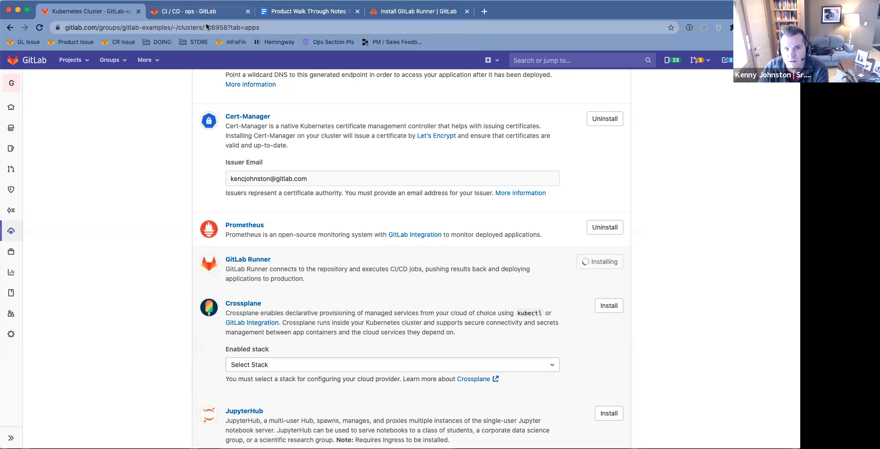
click(183, 13)
scroll(95, 196, down, 3)
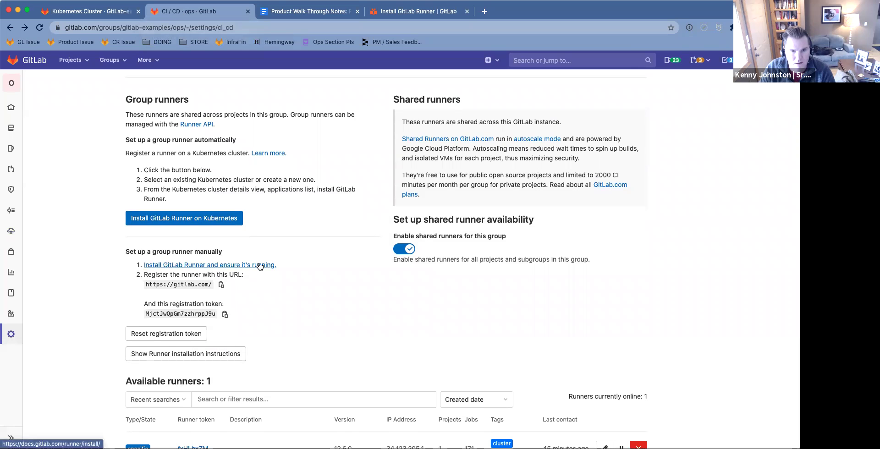
scroll(260, 266, down, 5)
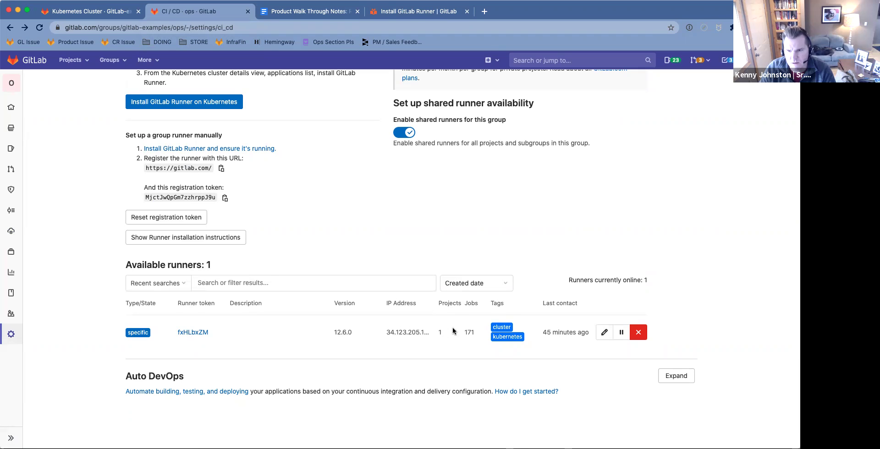
drag(587, 278, 634, 275)
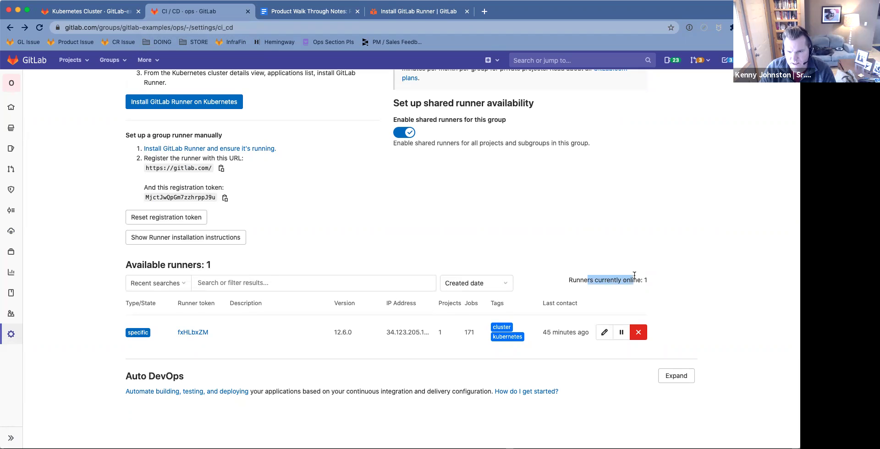
click(563, 253)
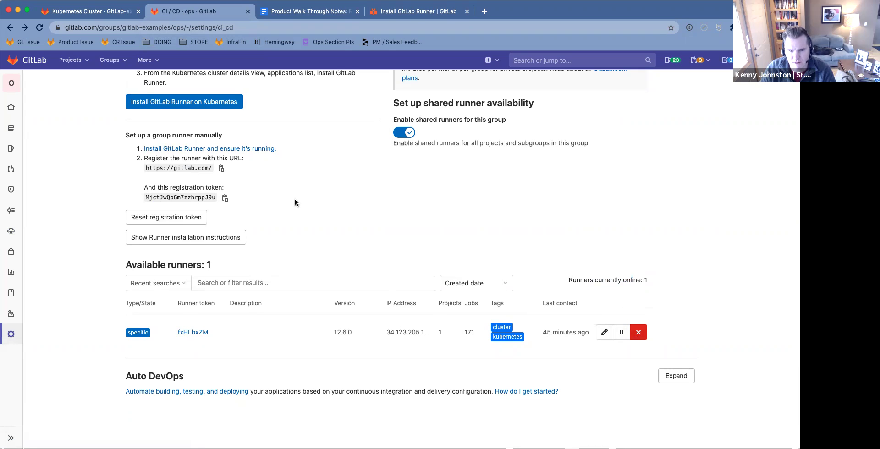
Step: View the available runner's property details in a separate tab and close that tab
super+click(193, 332)
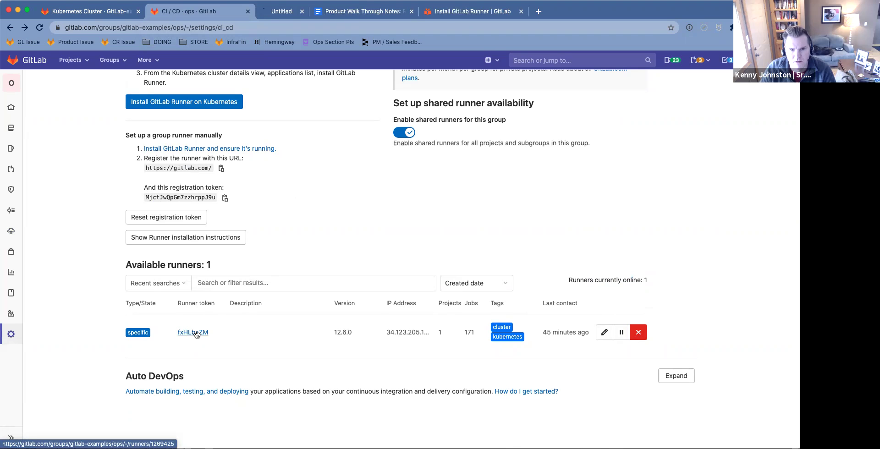
click(295, 11)
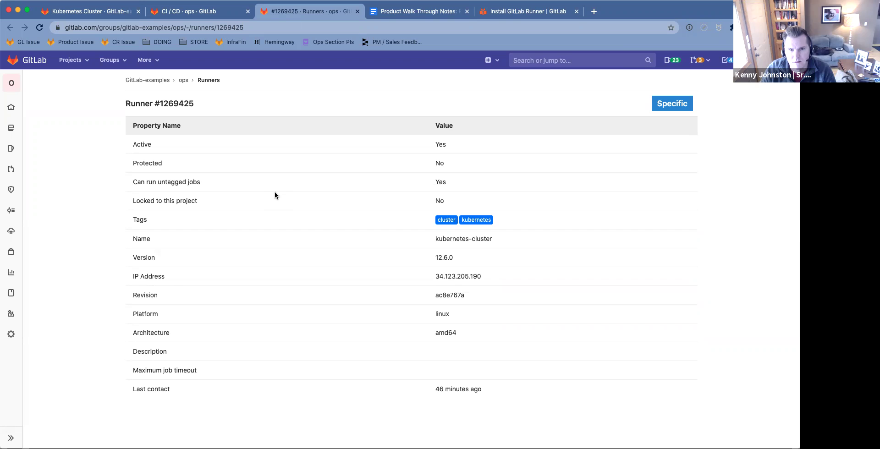
click(358, 11)
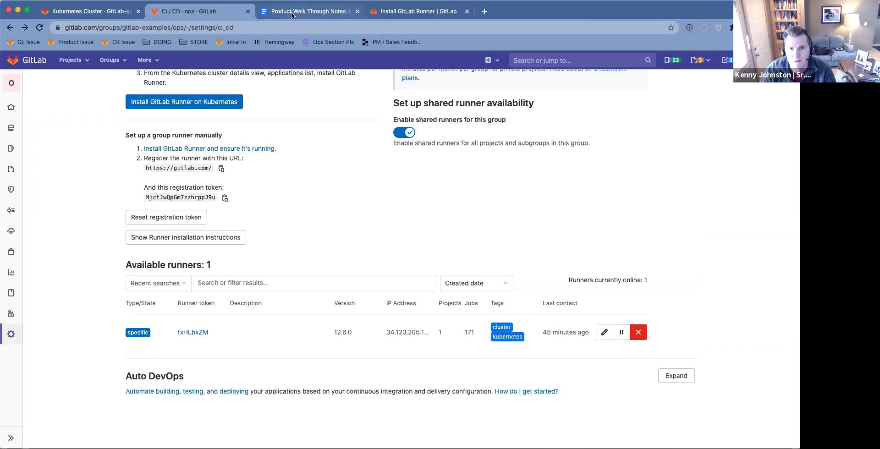
Step: Check GitLab Runner's installation state on the cluster, and reload the ops group's CI / CD settings to review the available runners
click(81, 14)
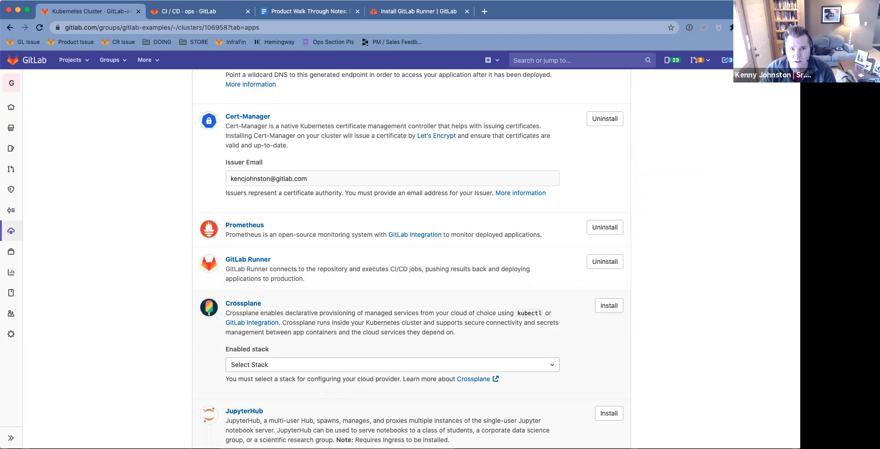
click(180, 14)
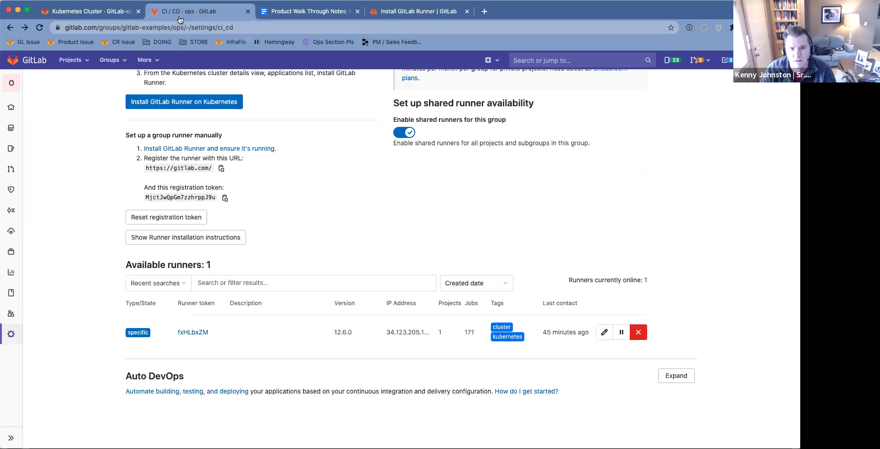
click(40, 28)
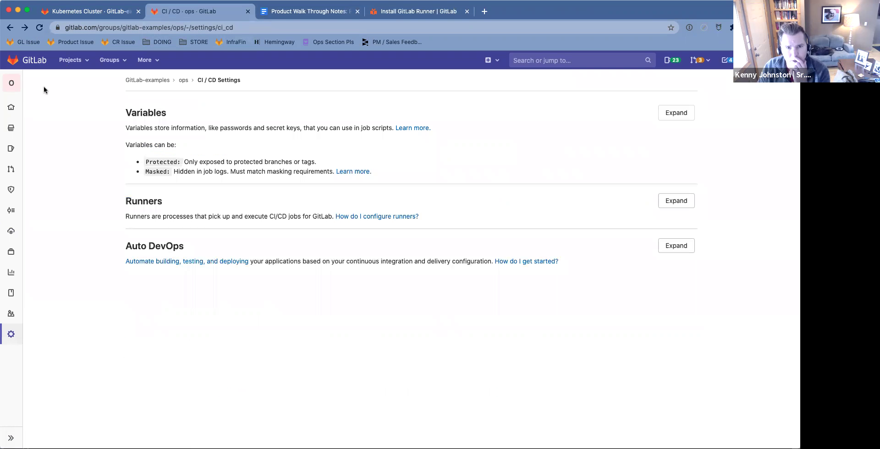
click(673, 205)
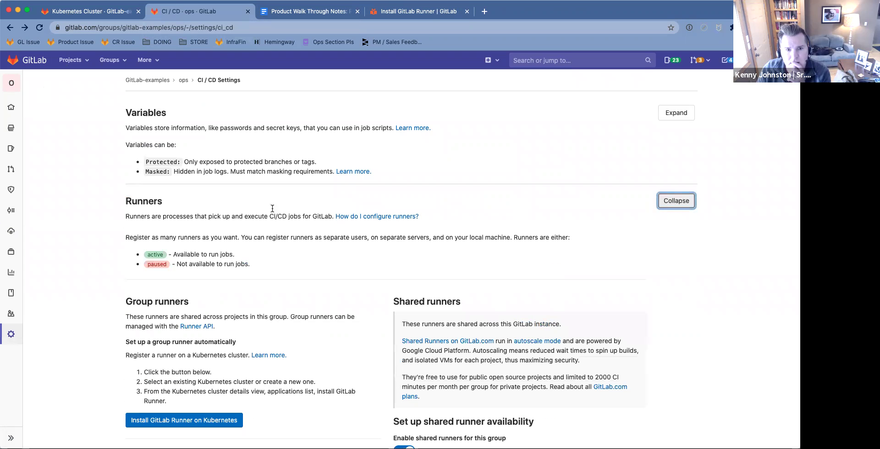
scroll(206, 215, down, 2)
scroll(205, 216, down, 2)
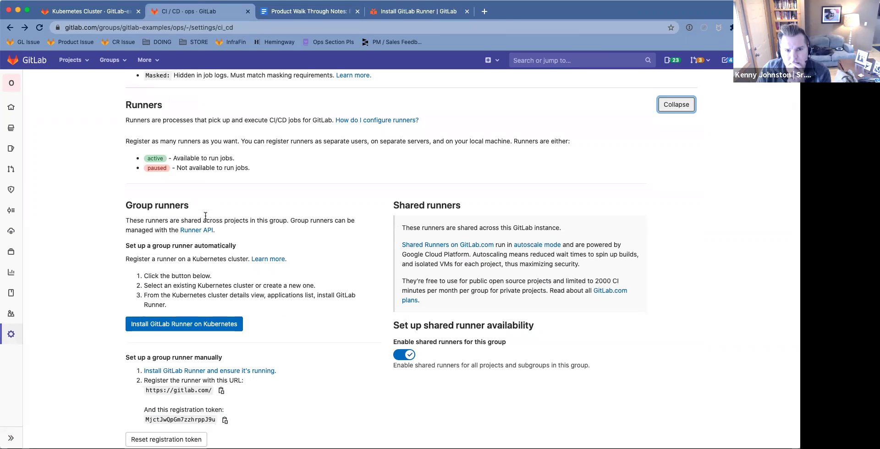
scroll(215, 319, down, 4)
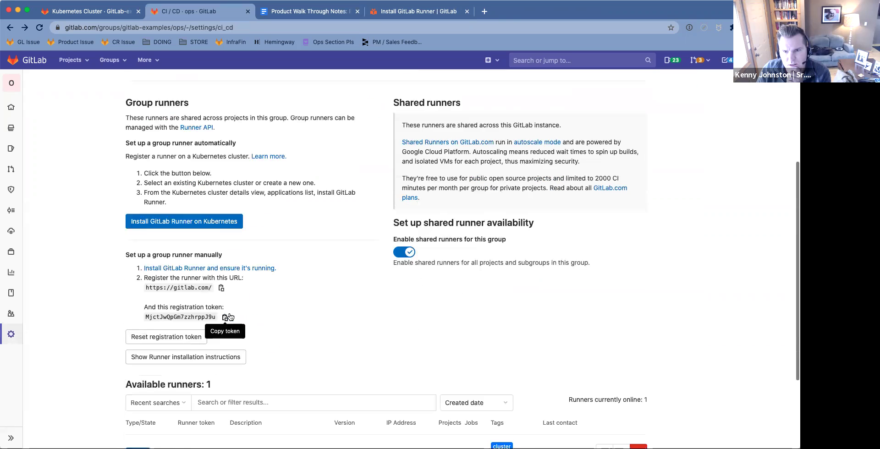
scroll(229, 316, down, 3)
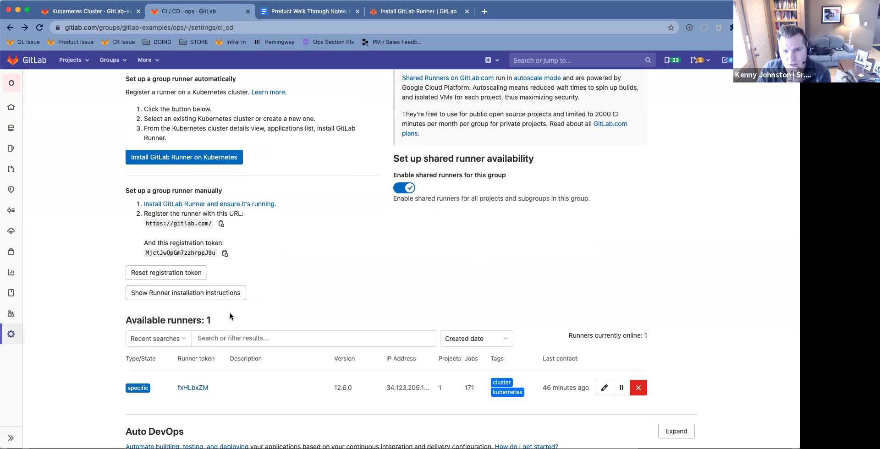
scroll(381, 219, down, 2)
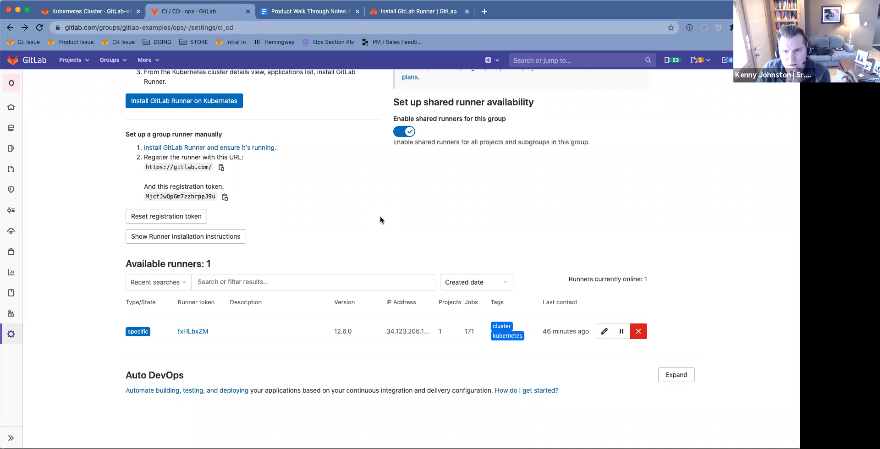
scroll(381, 217, up, 1)
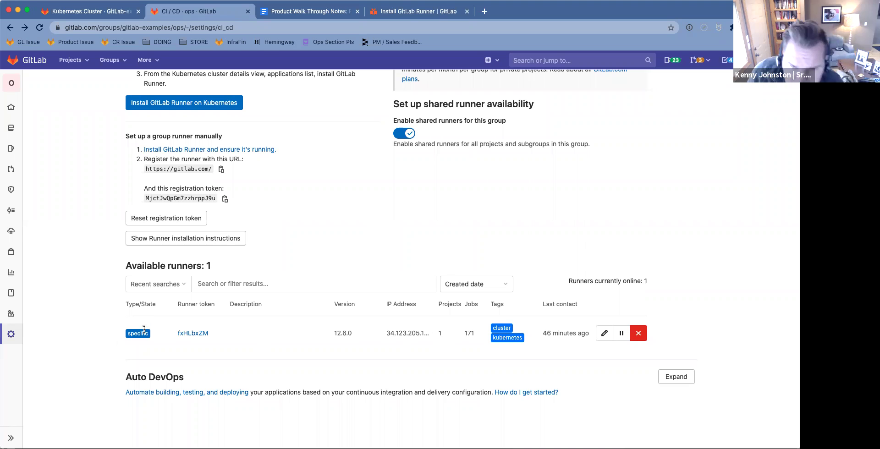
scroll(192, 333, down, 1)
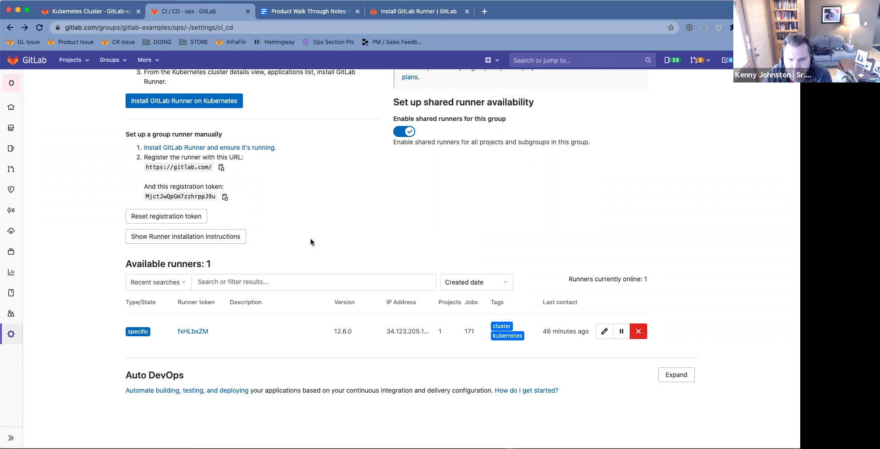
Step: Refresh the ops group's CI / CD settings once more and recheck the list of available runners
click(38, 26)
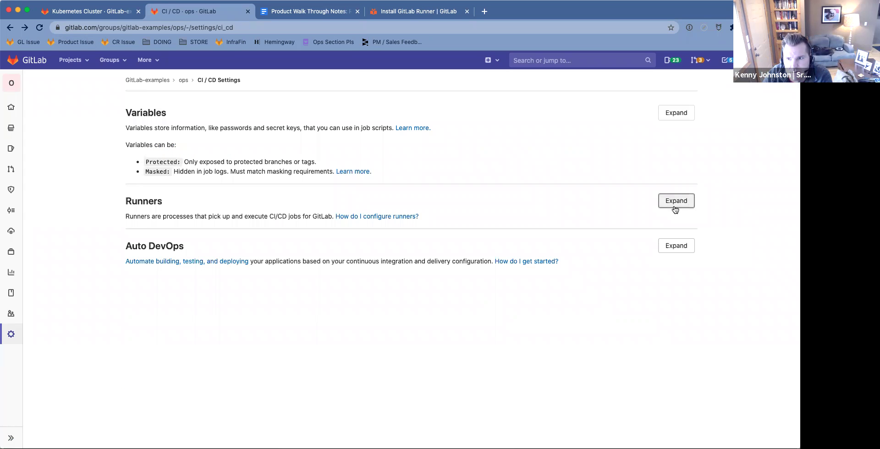
click(676, 200)
scroll(273, 204, down, 5)
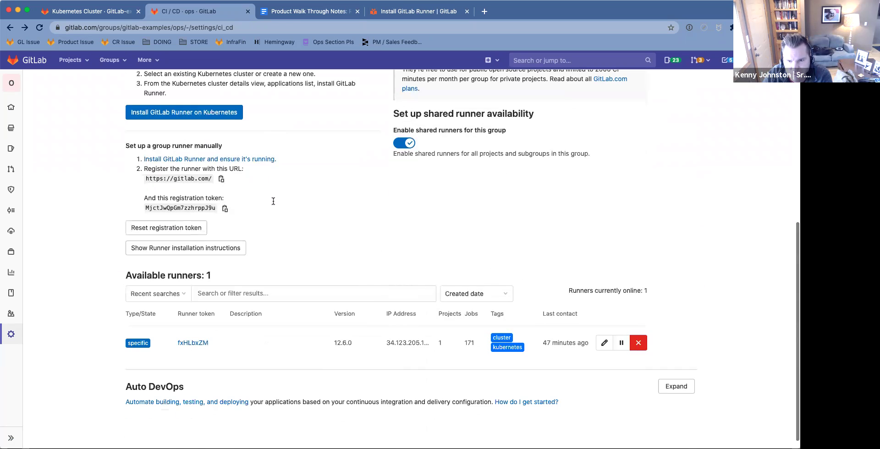
Step: Return to the gitlab-examples cluster and look through its advanced settings and application list for GitLab Runner
click(68, 13)
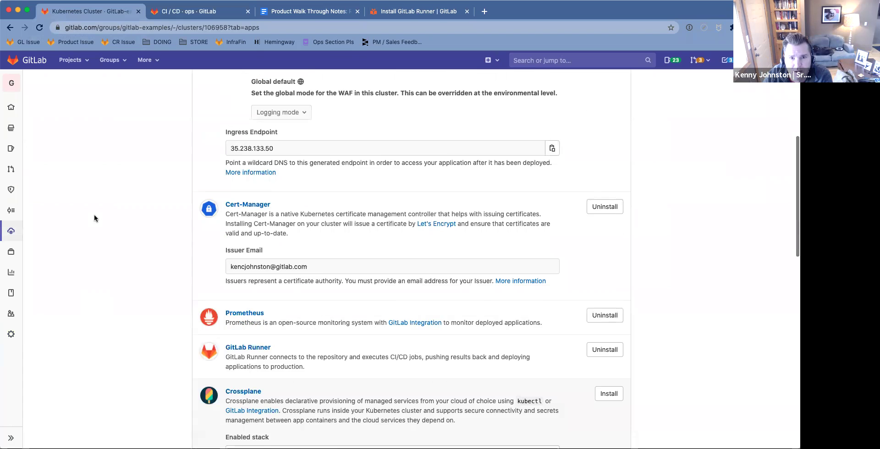
scroll(94, 214, up, 6)
click(376, 171)
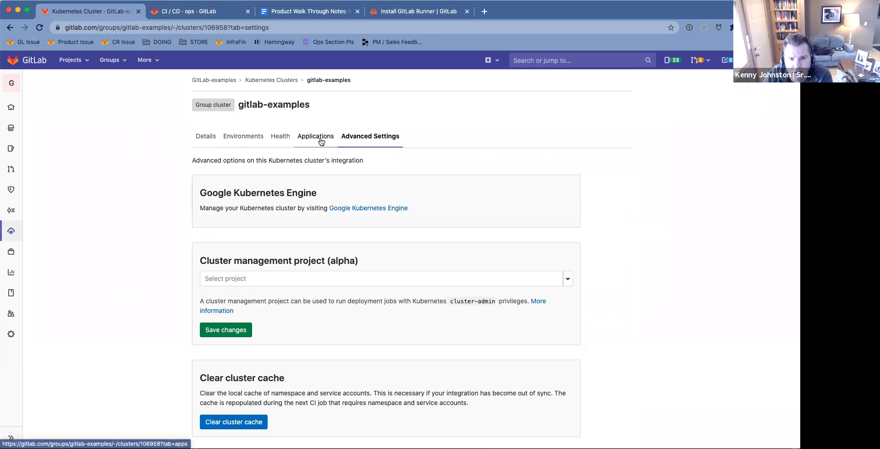
scroll(321, 143, down, 3)
scroll(318, 141, up, 4)
click(317, 141)
scroll(122, 198, down, 5)
scroll(122, 200, down, 5)
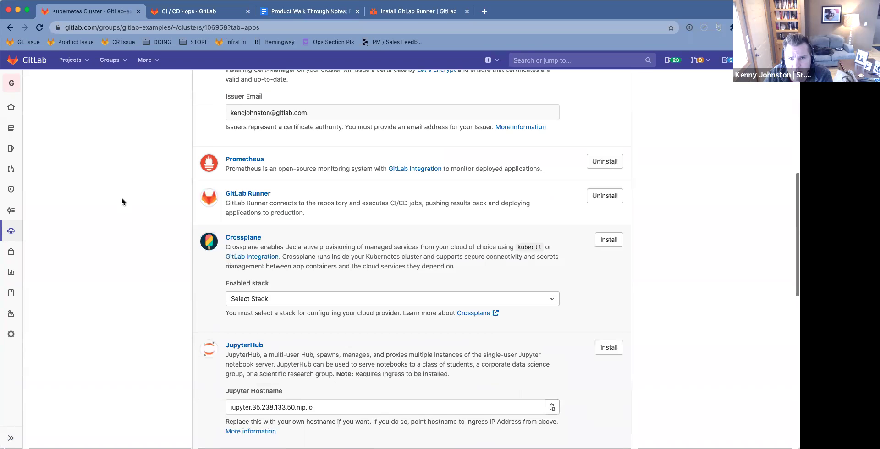
Step: Review the gitlab-examples cluster's details, deployed environments, and CPU and memory health charts
scroll(122, 198, up, 10)
click(201, 136)
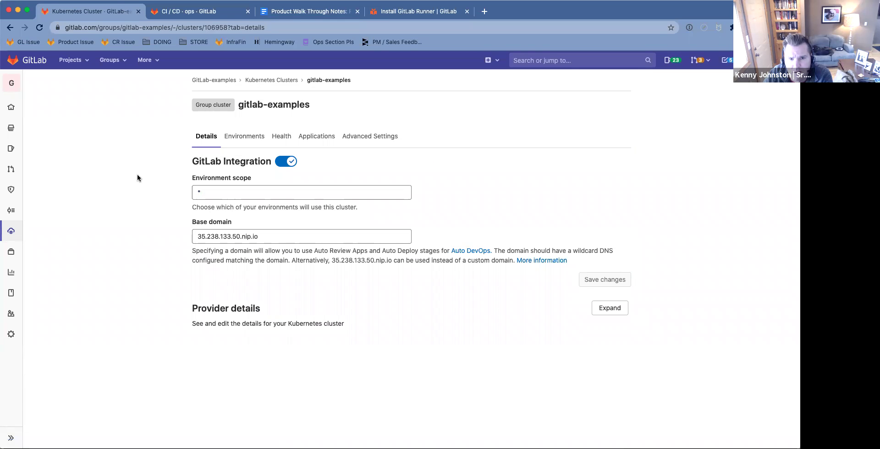
click(233, 140)
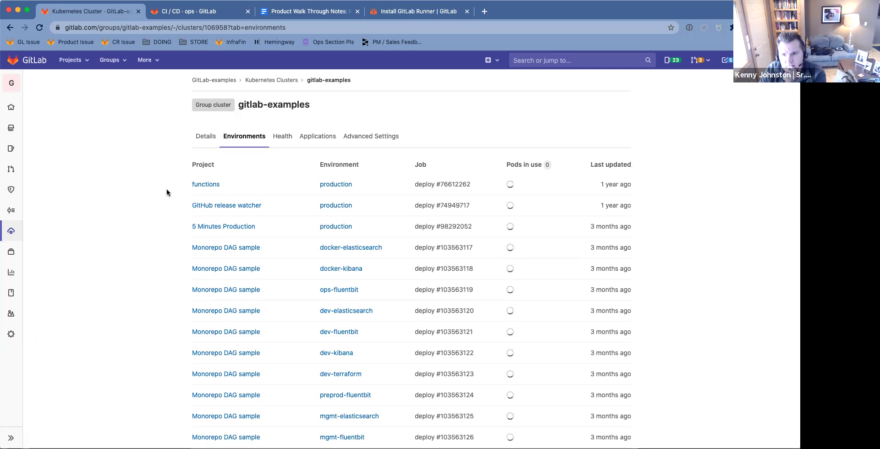
scroll(166, 189, down, 4)
scroll(166, 189, up, 4)
click(281, 136)
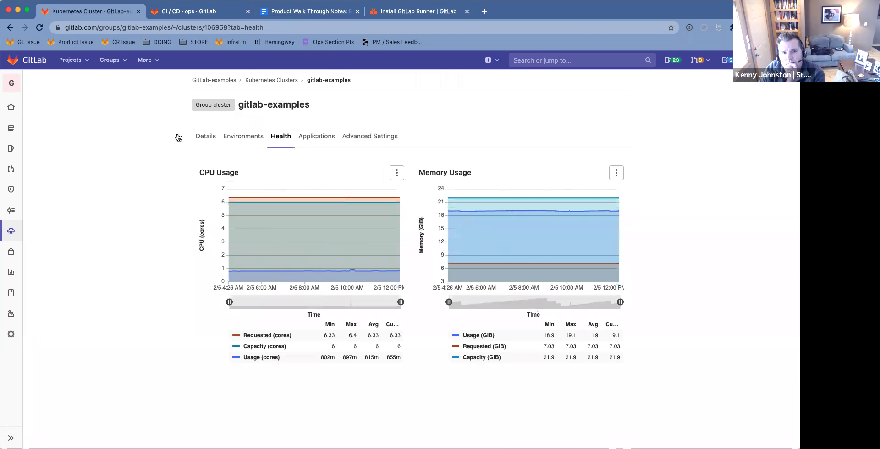
click(205, 136)
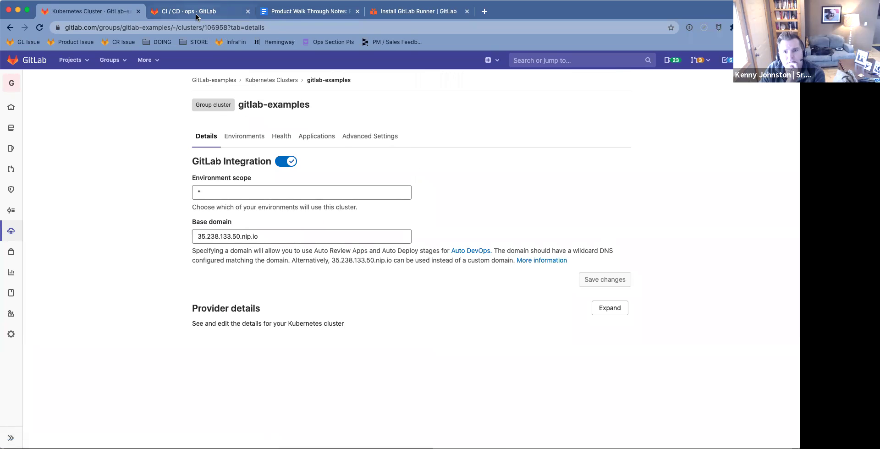
Step: Reload the ops group's runner settings and reread the automatic setup instruction about the cluster's applications list
click(197, 14)
click(40, 28)
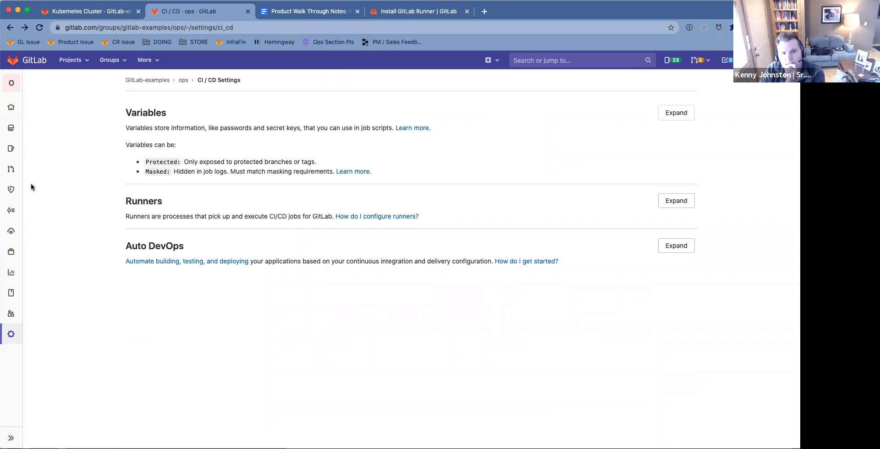
click(663, 202)
scroll(403, 209, down, 5)
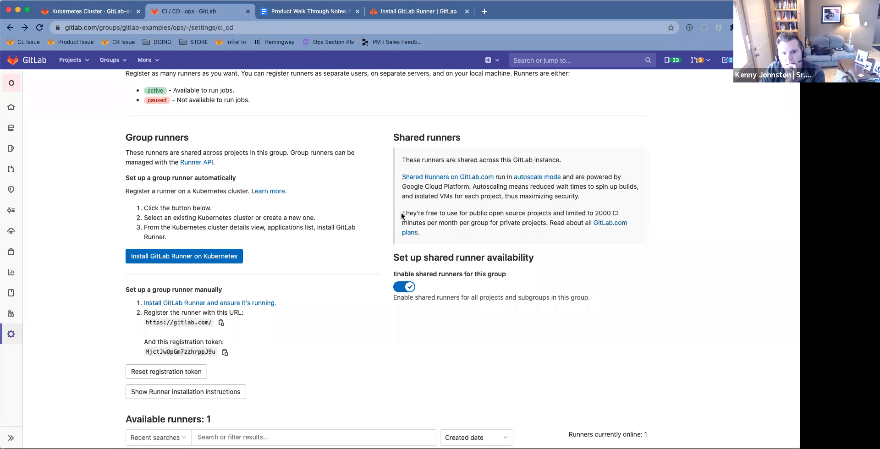
drag(173, 228, 324, 229)
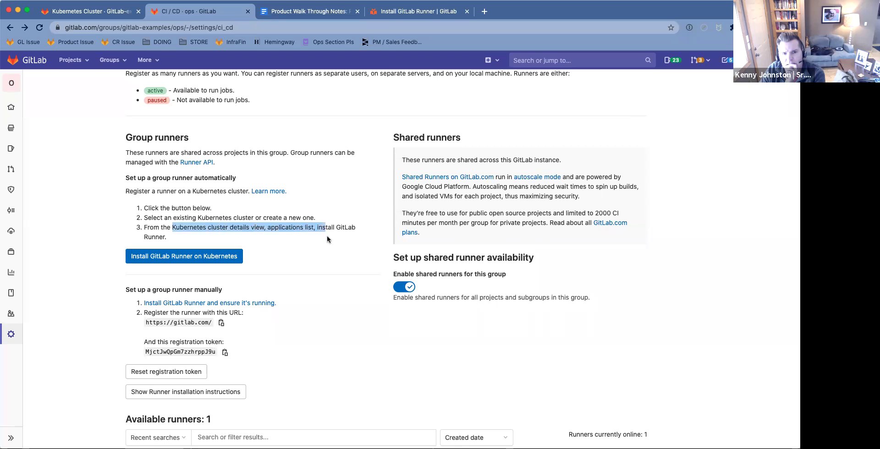
click(326, 237)
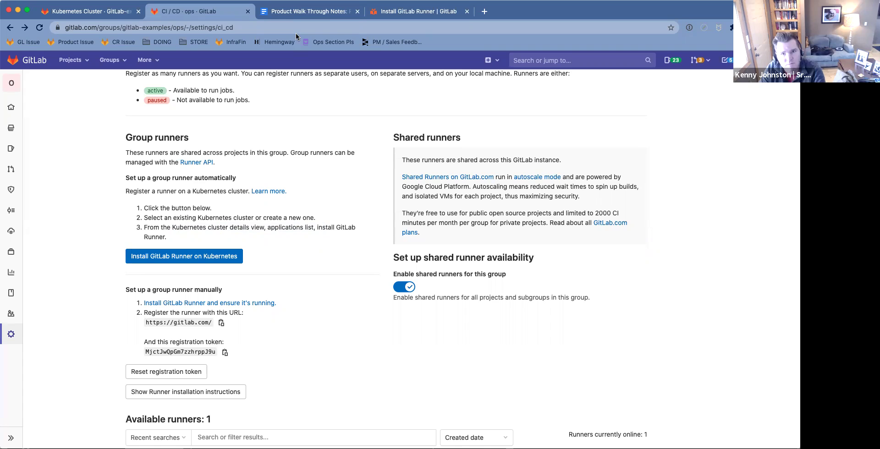
Step: Switch to the Runner Setup notes in Google Docs and add item 2: "I followed the Kubernetes Runner install process and it didn't show me new runners"
click(299, 12)
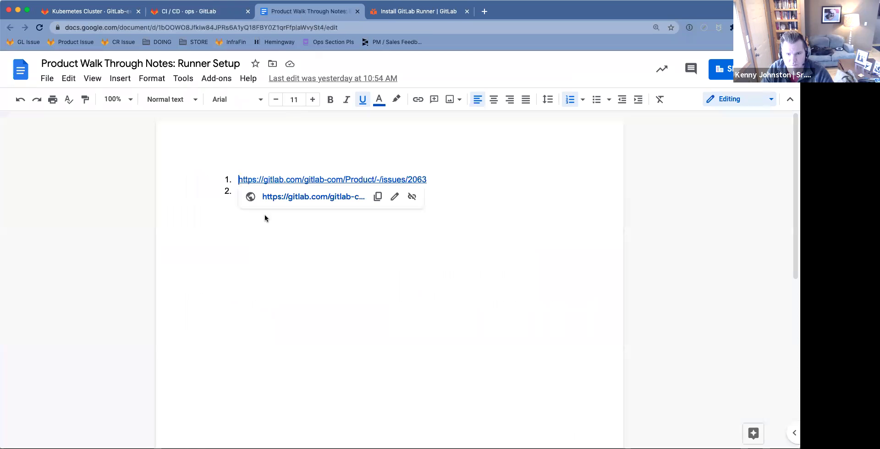
click(245, 191)
text(I f)
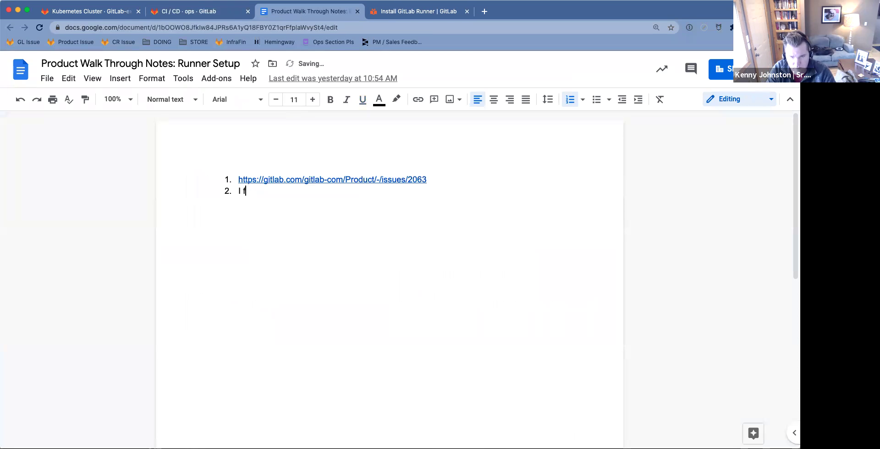
text(ollowed the )
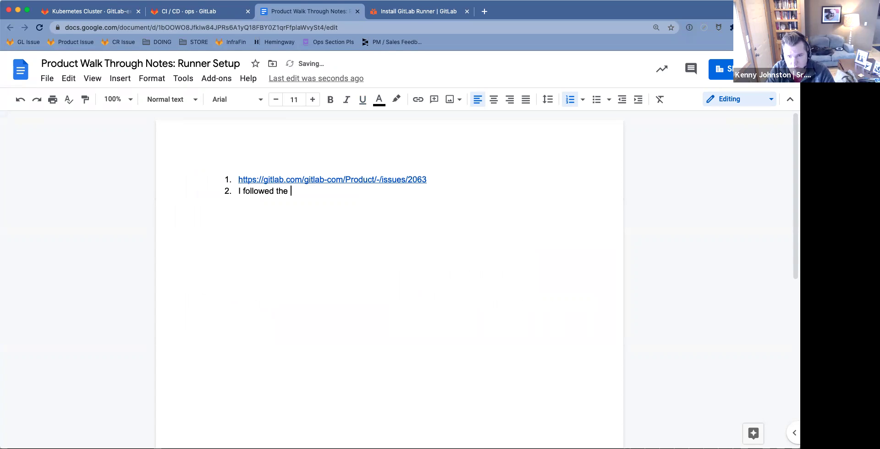
text(Kubernetes )
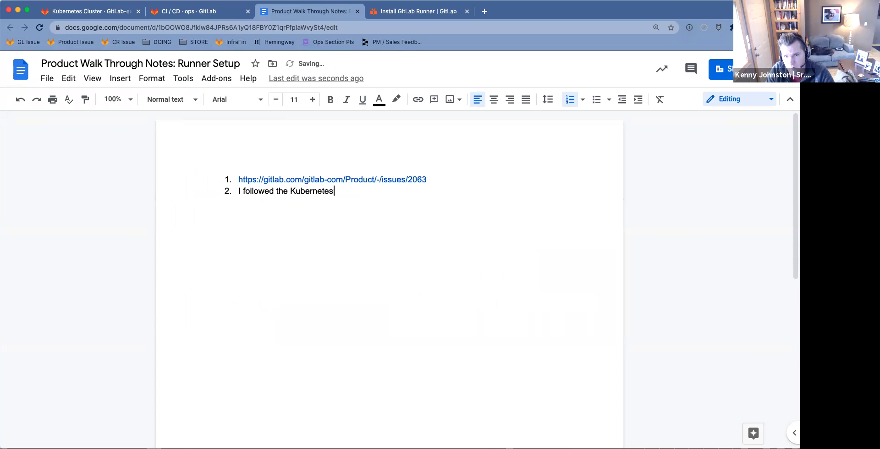
text(Run)
key(BackSpace)
key(BackSpace)
key(BackSpace)
text(Ru)
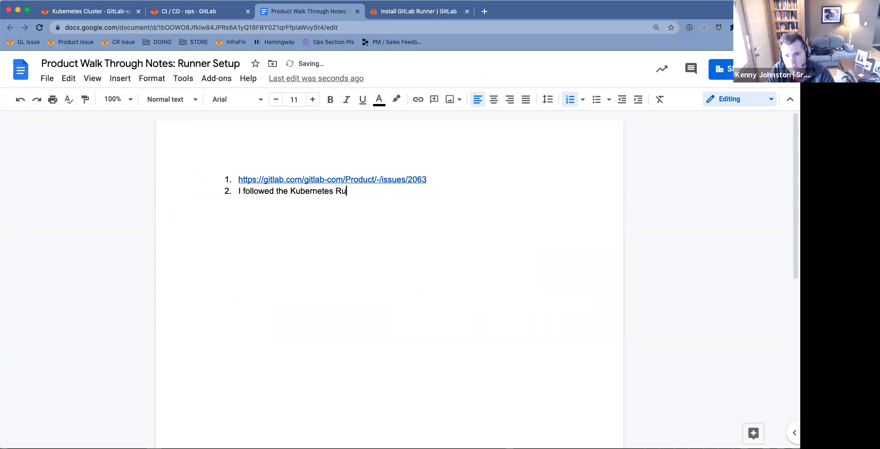
text(nner install process )
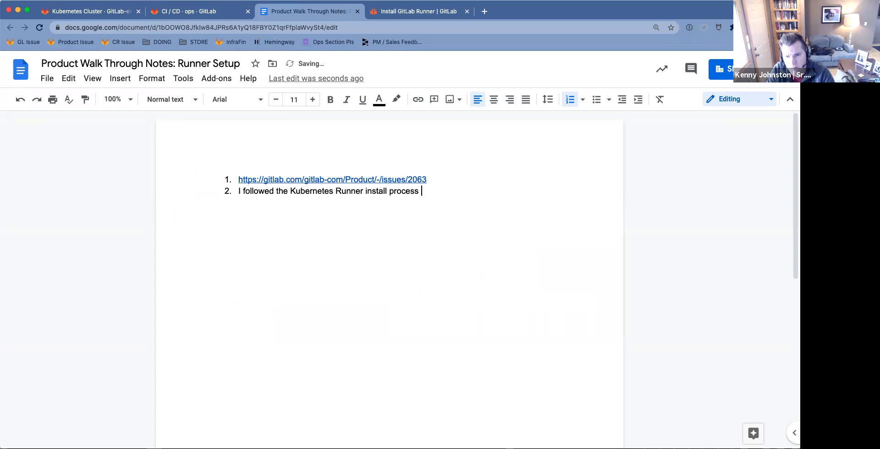
text(and didn't)
key(BackSpace)
key(BackSpace)
key(BackSpace)
key(BackSpace)
text(it stdidn't )
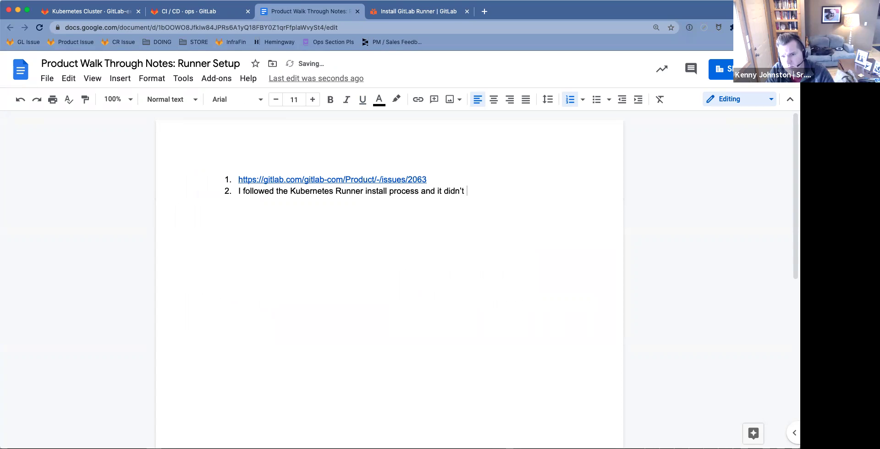
text(show me new runners)
key(Return)
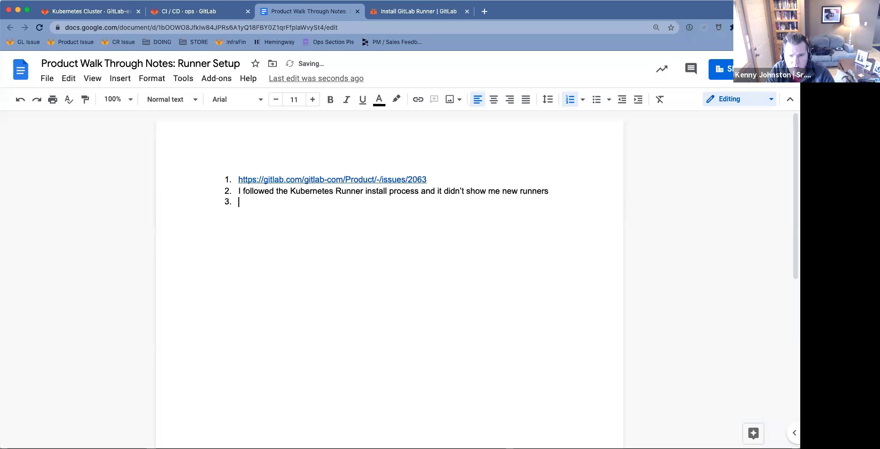
Step: Return to the ops group's CI / CD settings in GitLab and inspect the available runner's sort options, last contact time and edit page
click(203, 13)
scroll(77, 261, down, 5)
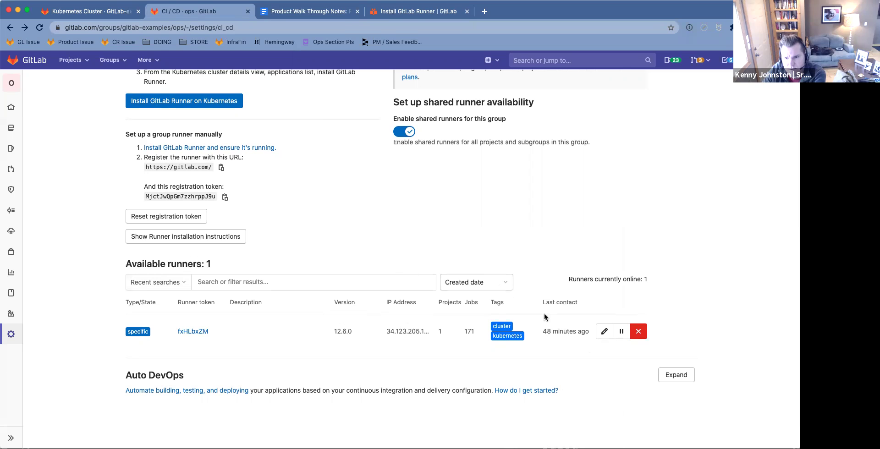
click(480, 281)
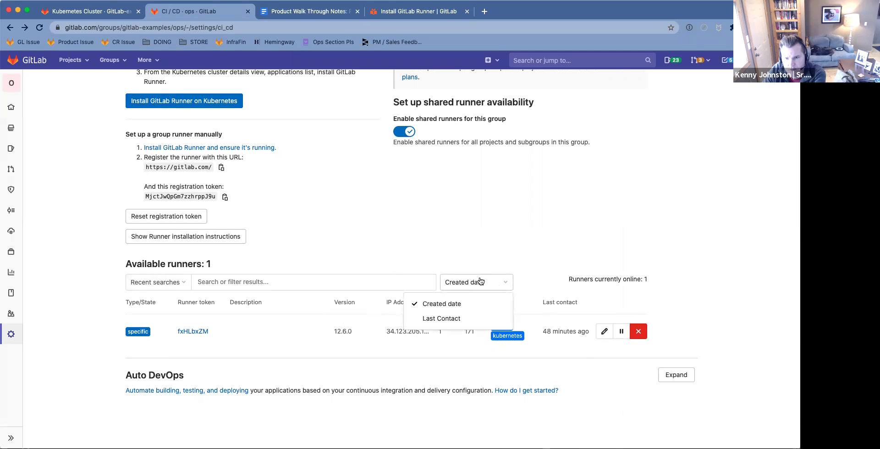
click(479, 281)
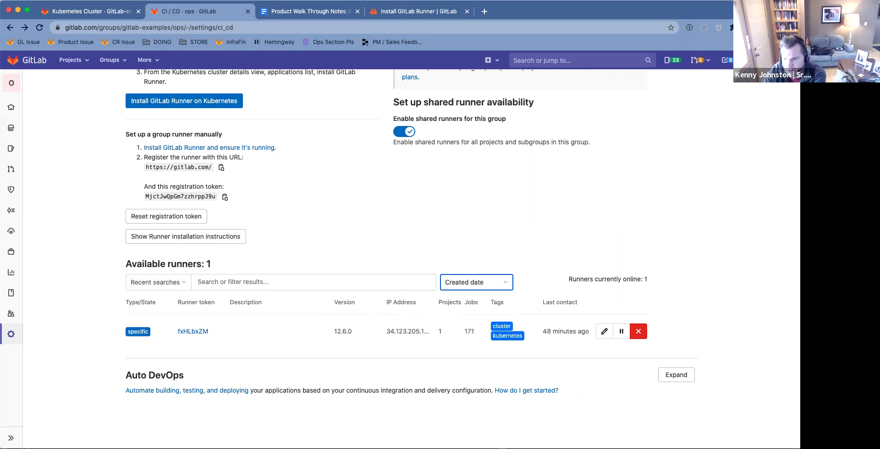
click(558, 334)
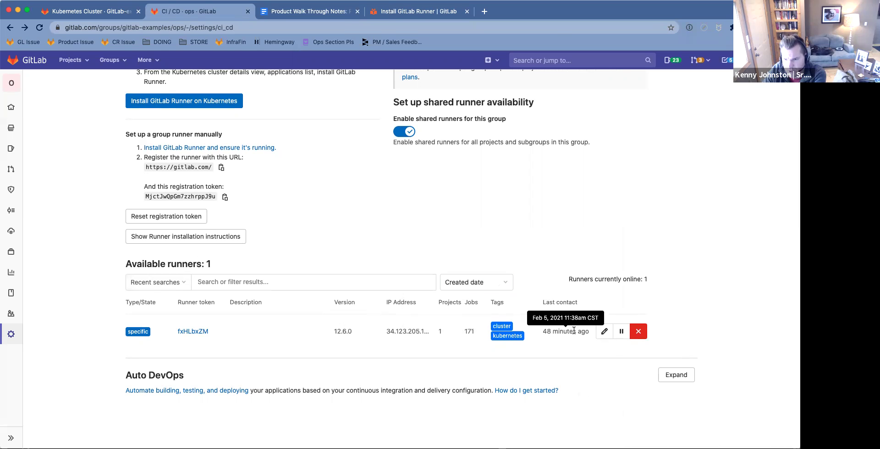
click(605, 332)
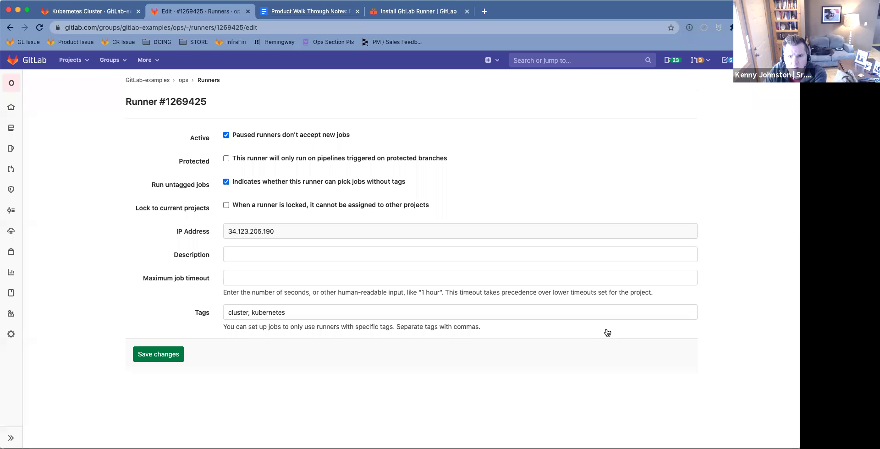
click(7, 29)
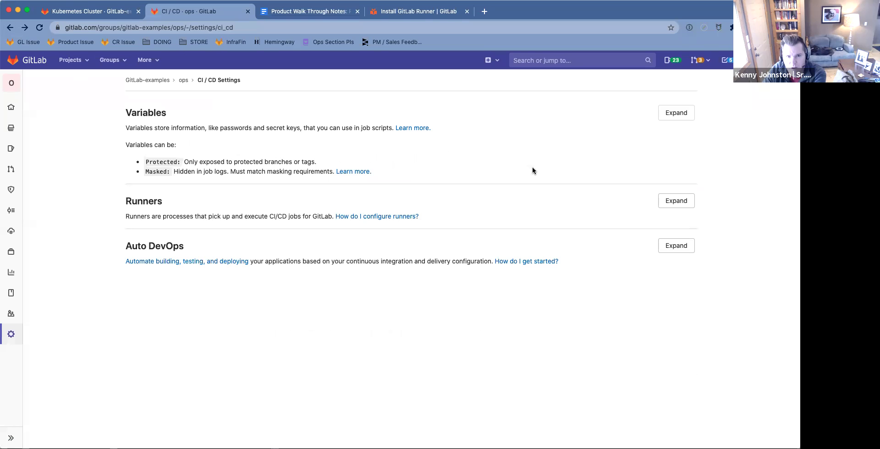
Step: Expand the Runners section again and reread the automatic and manual group runner setup instructions
click(675, 201)
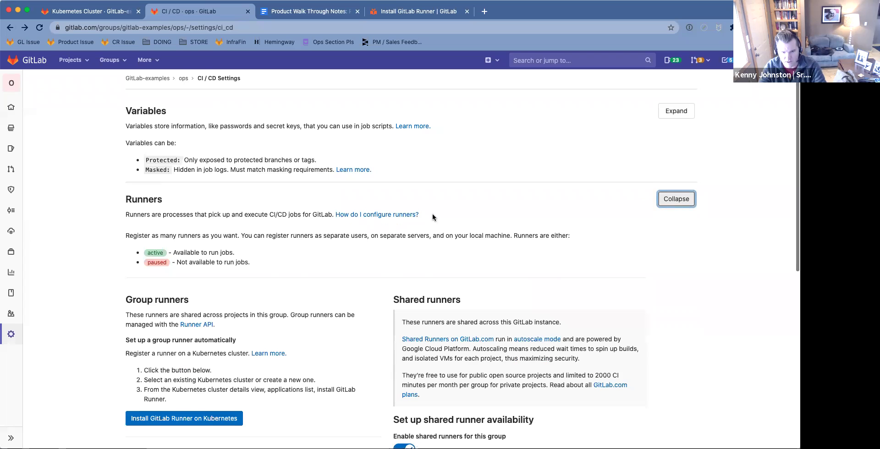
scroll(432, 217, down, 3)
scroll(432, 218, down, 2)
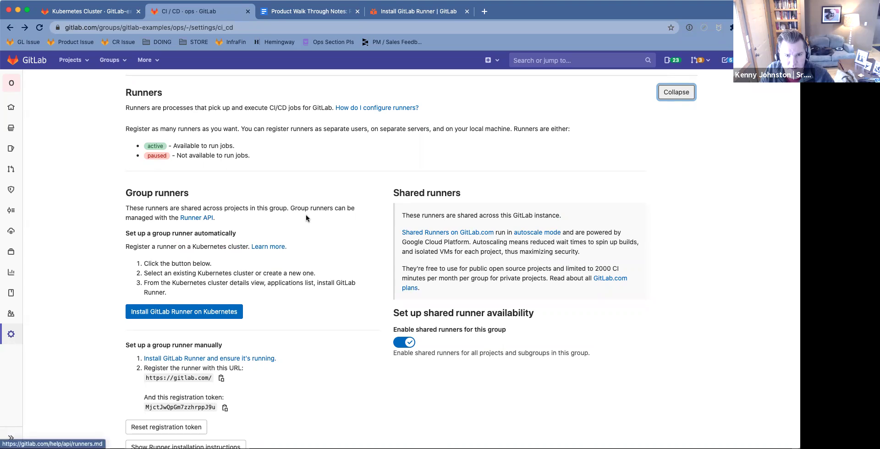
scroll(319, 216, down, 1)
scroll(319, 216, down, 3)
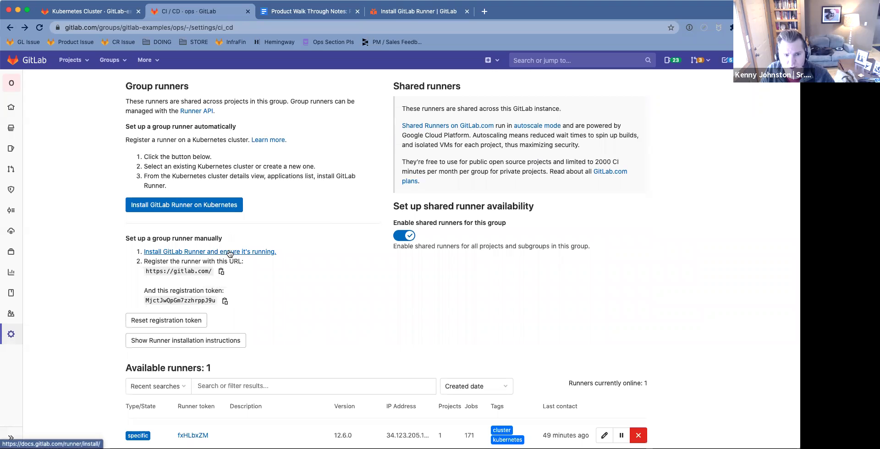
Step: Open the Install on Kubernetes page in the GitLab Runner docs and read the Helm Chart prerequisites and installation commands
click(393, 12)
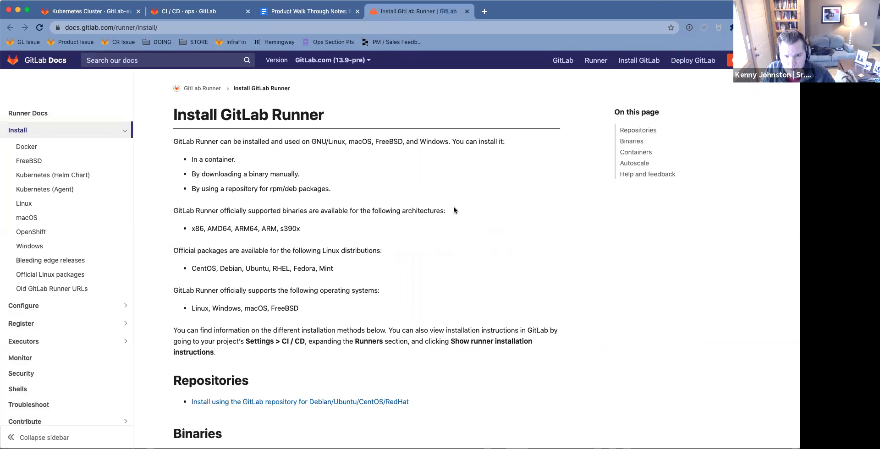
scroll(454, 209, down, 3)
scroll(453, 207, down, 5)
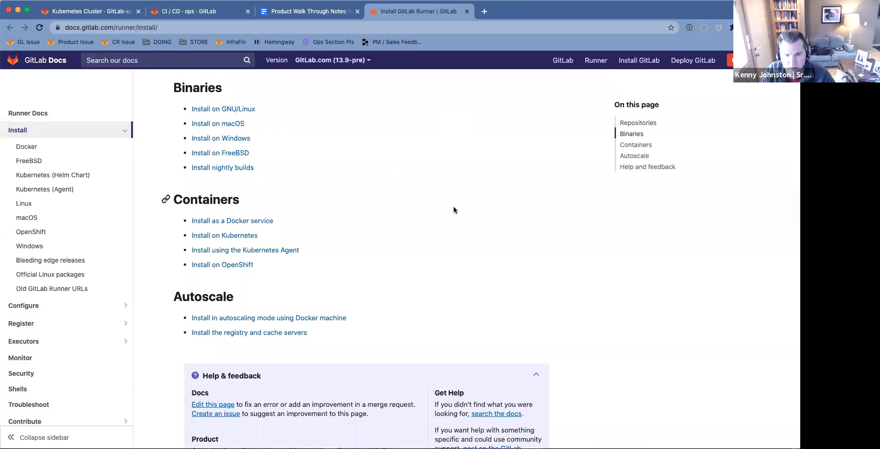
click(230, 236)
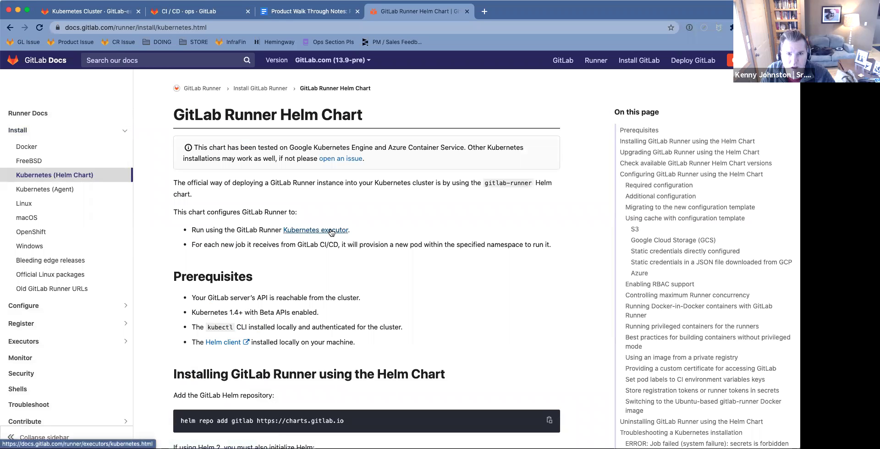
scroll(331, 233, down, 3)
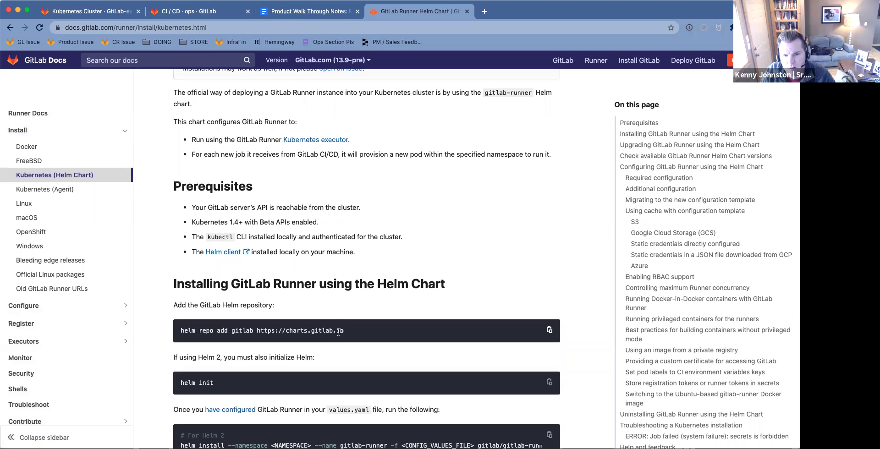
drag(346, 333, 210, 324)
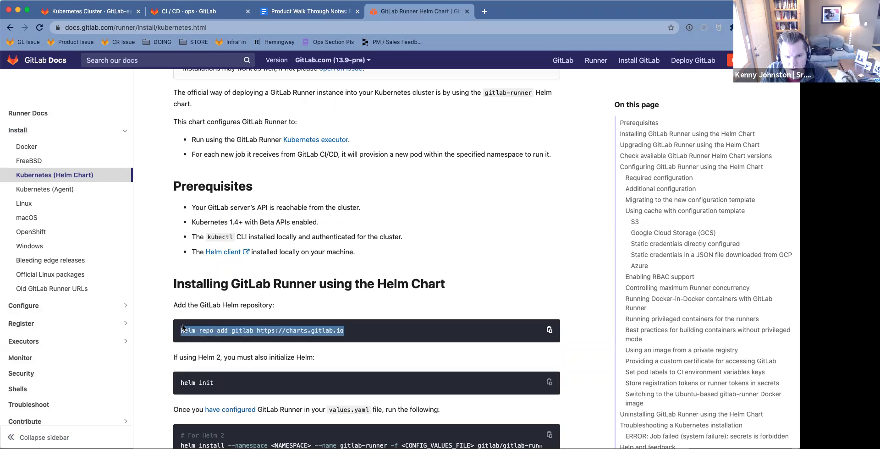
scroll(314, 243, down, 4)
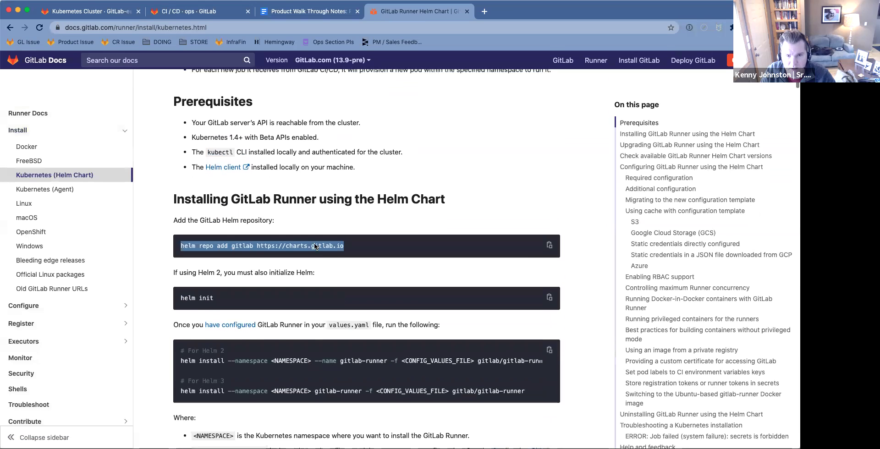
scroll(314, 245, up, 4)
Step: Search Google for "google compute engine" in a new tab and go through the Compute Engine result to the Google Cloud Platform console
click(484, 11)
text(g)
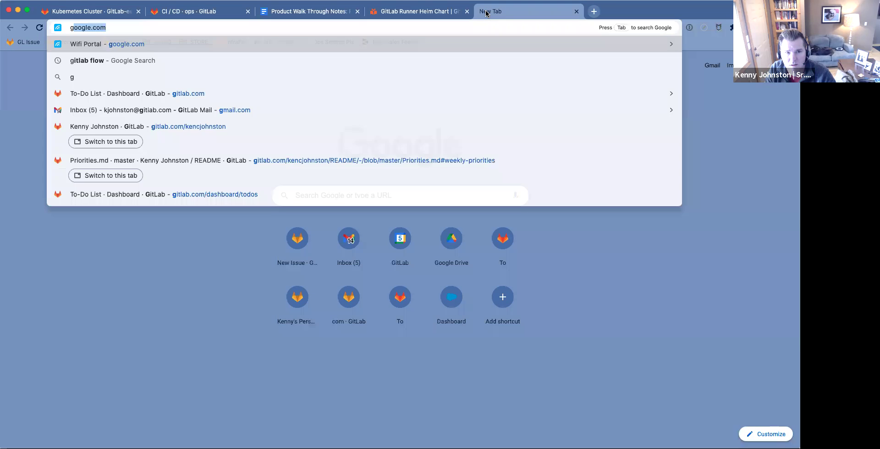
text(oogle compute engine)
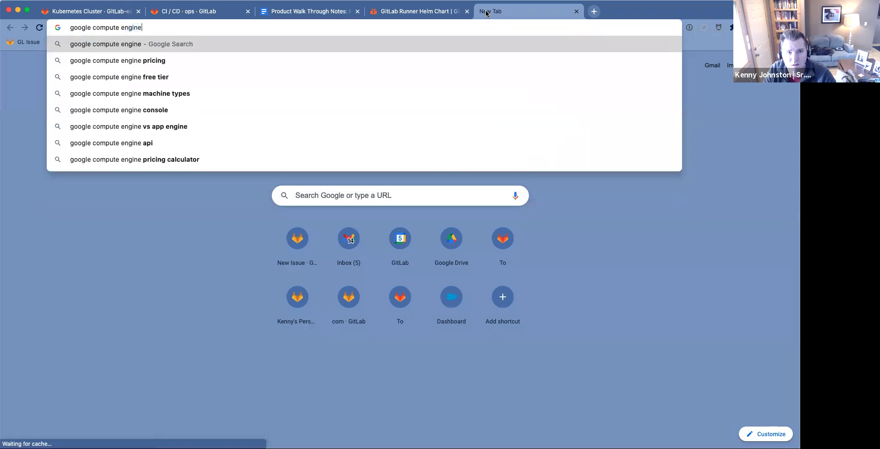
key(Return)
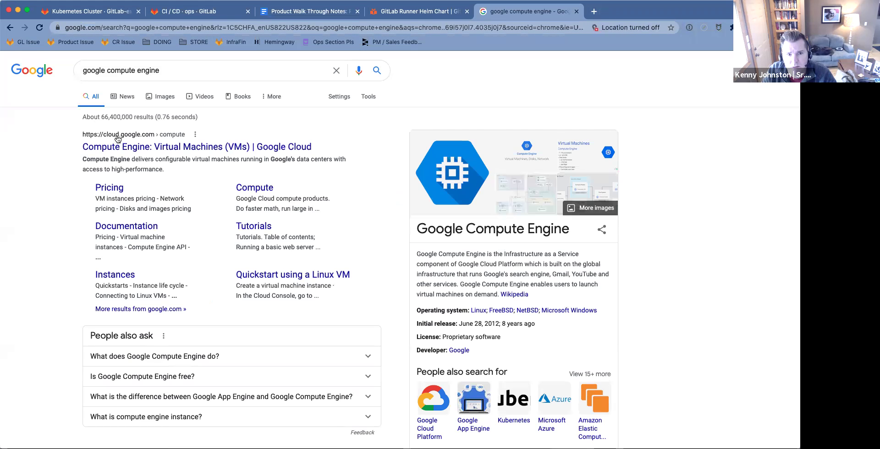
click(120, 146)
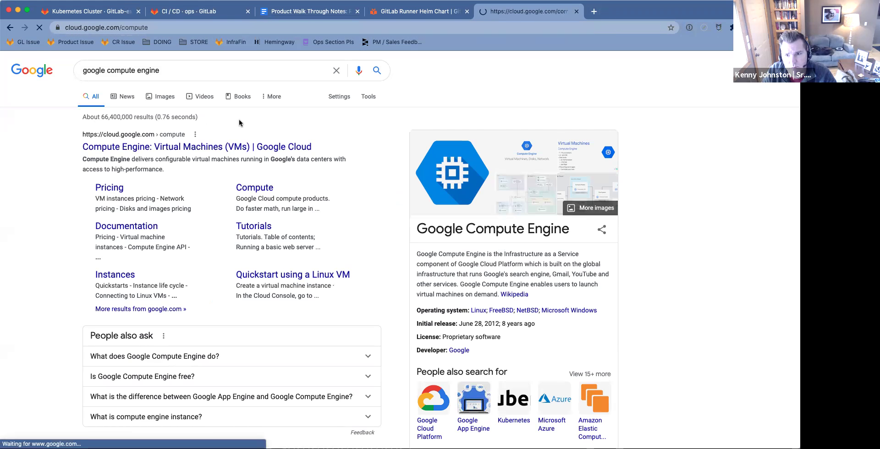
click(289, 241)
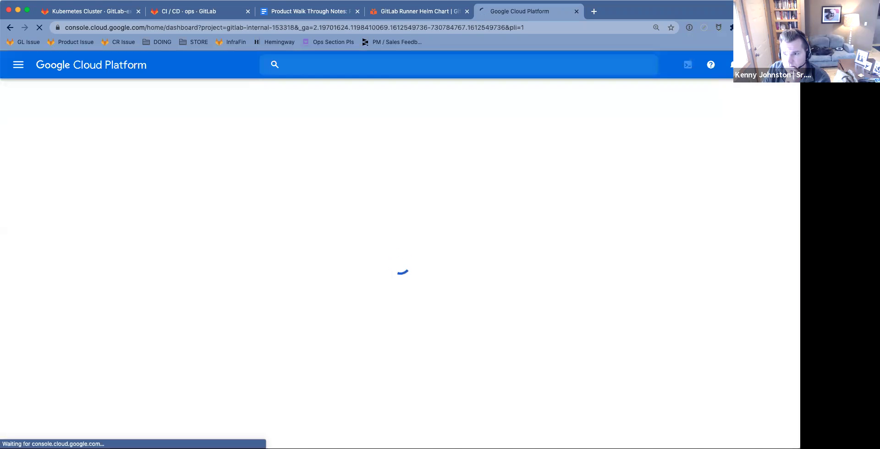
Step: Switch the Google Cloud console to the personal Google account and select its own project
click(781, 65)
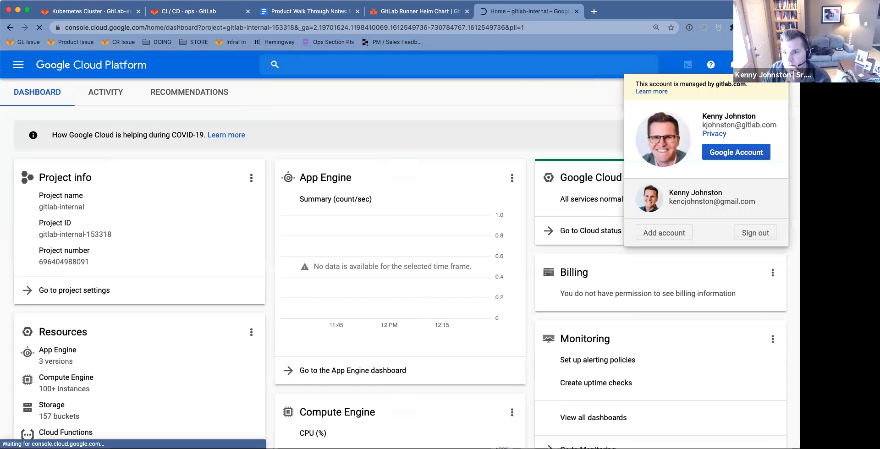
click(688, 196)
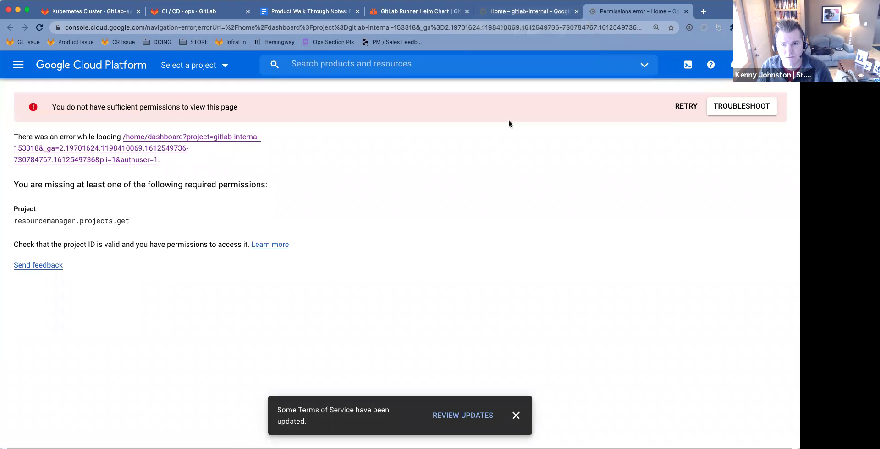
click(177, 70)
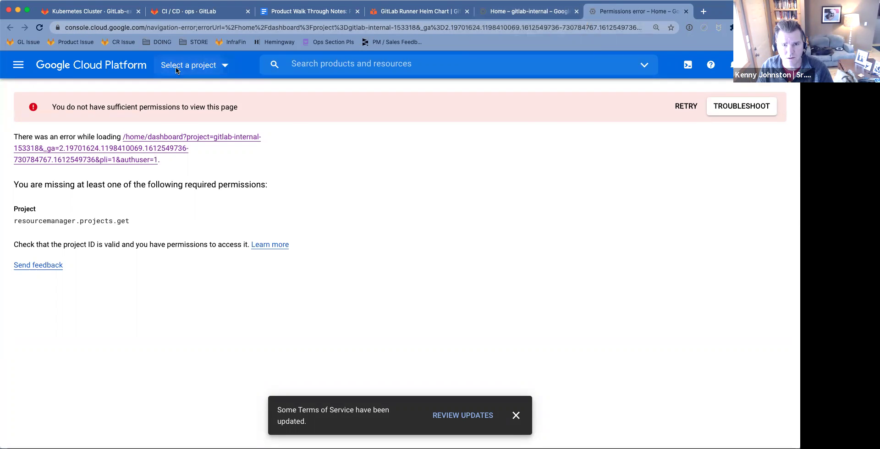
click(221, 197)
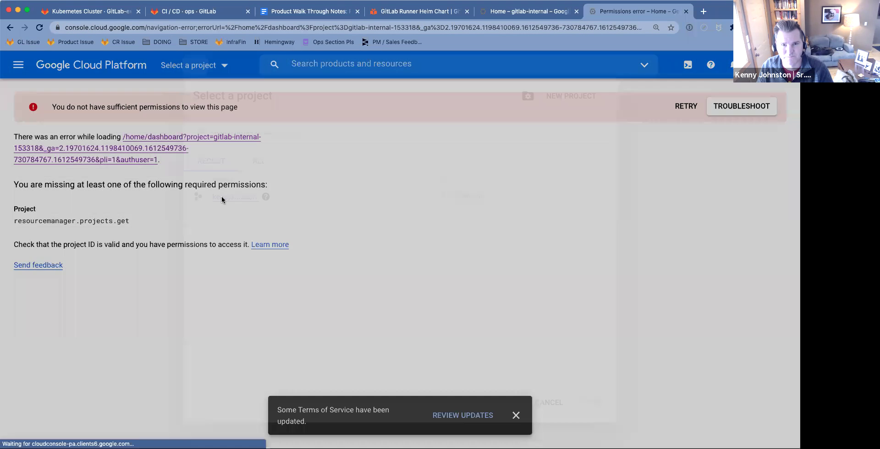
Step: Go to the project's Kubernetes Engine clusters and open the form for creating a new Kubernetes cluster
click(13, 74)
mouse_move(136, 126)
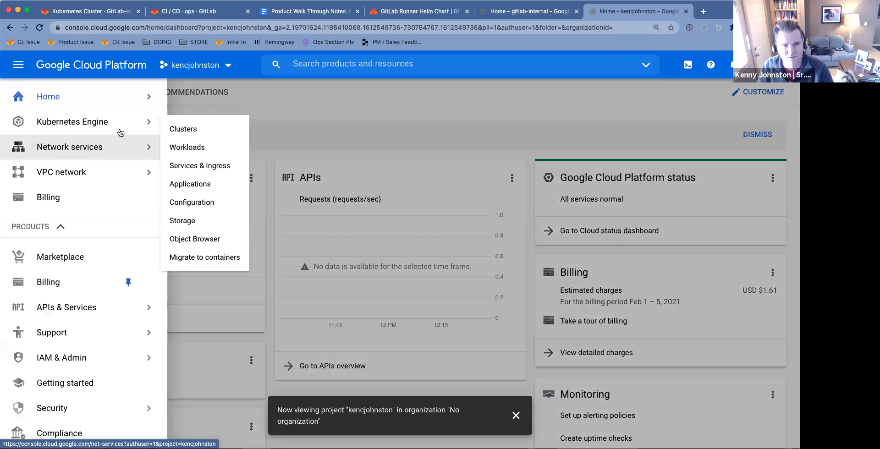
click(207, 124)
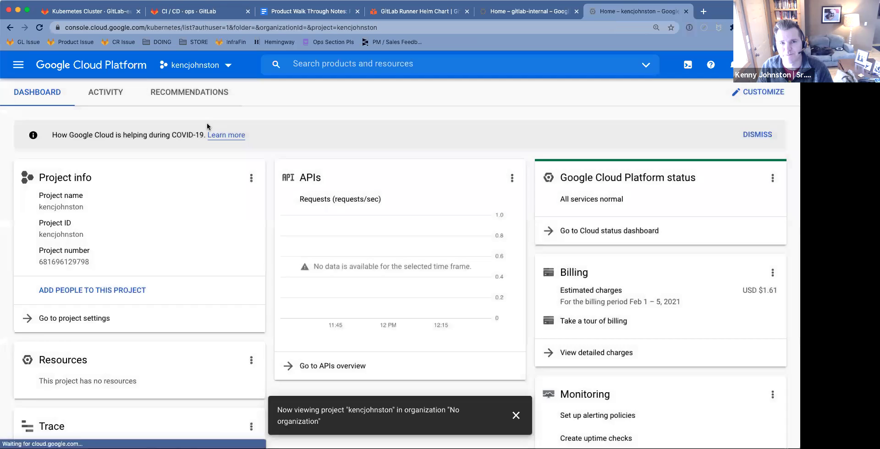
click(284, 254)
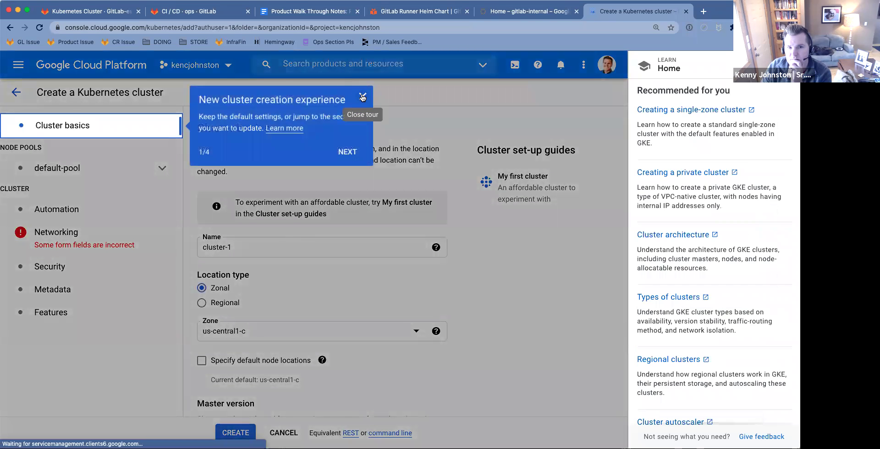
Step: Go through the new cluster creation tour to its last page and finish it
click(351, 153)
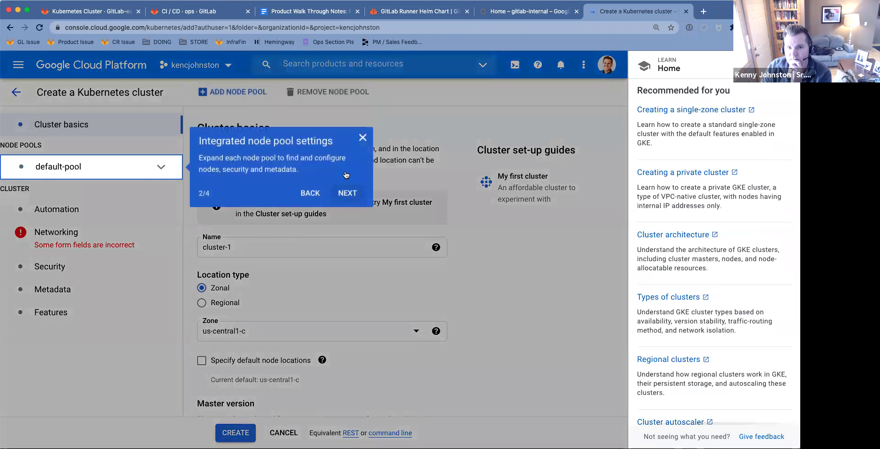
click(347, 195)
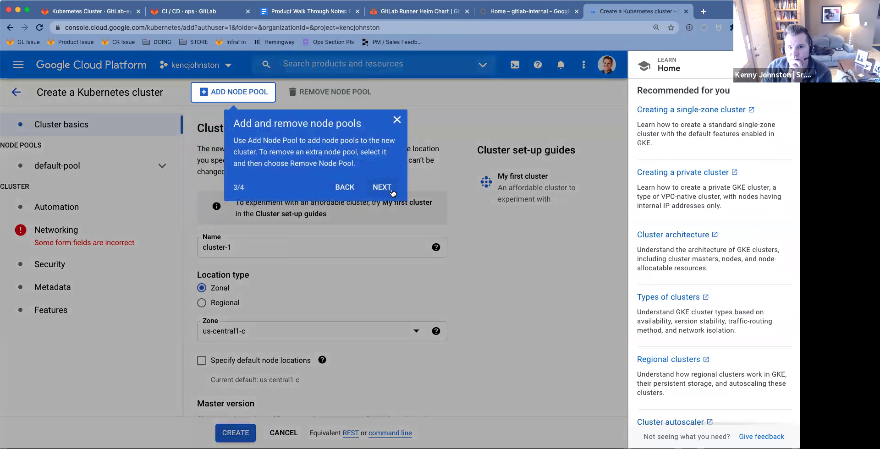
click(391, 188)
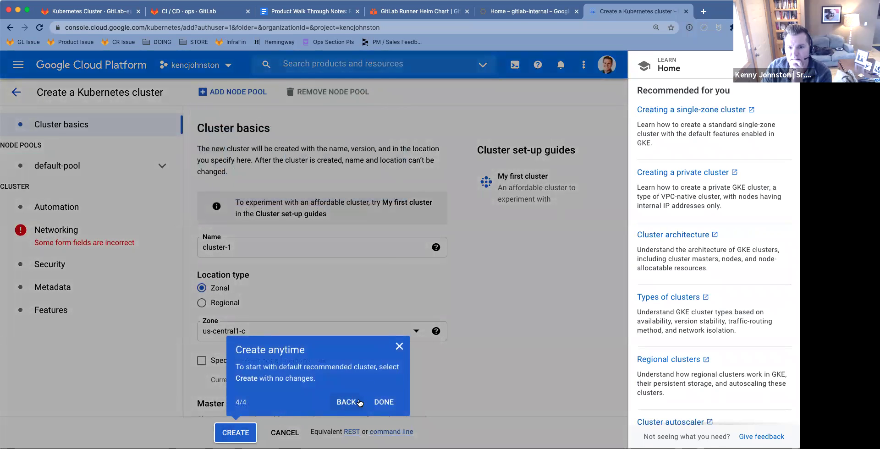
click(384, 402)
Step: Name the new cluster gitlab-runners, review the remaining cluster basics, and close the learning suggestions
scroll(323, 187, down, 2)
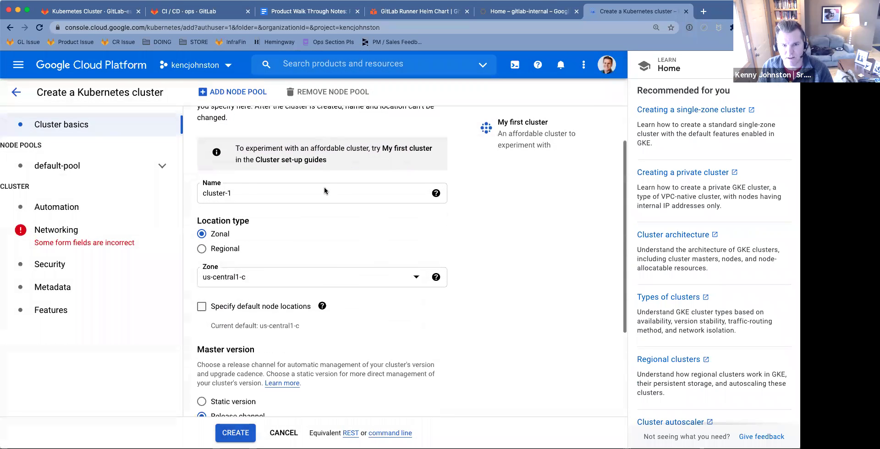
click(281, 198)
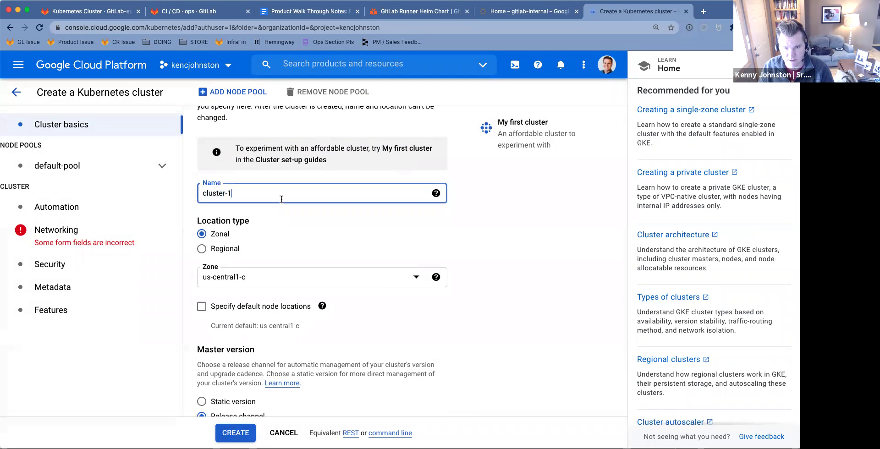
key(super+a)
text(gitlab-runners)
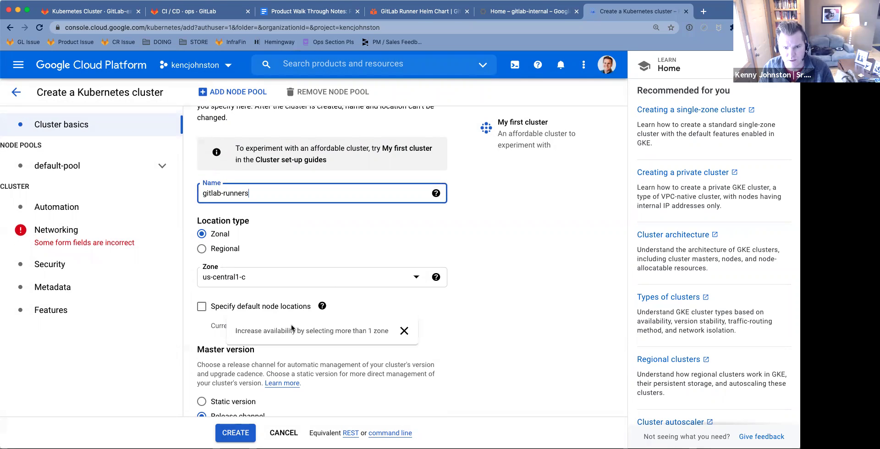
scroll(186, 339, down, 2)
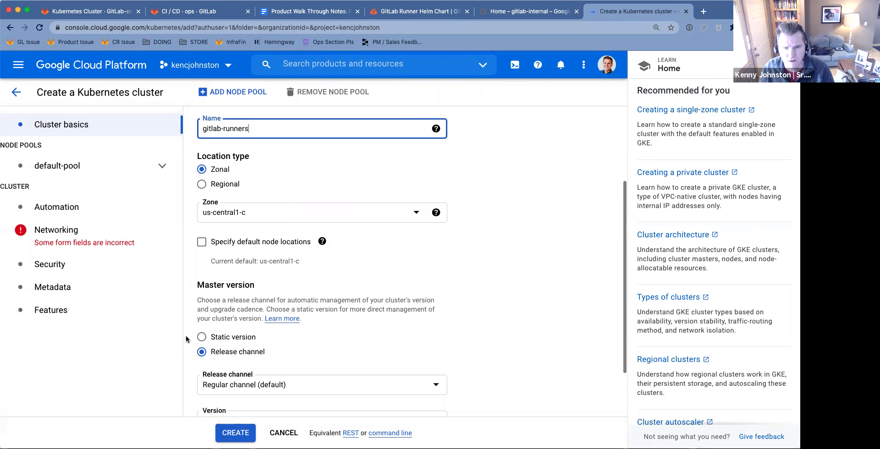
scroll(186, 339, down, 1)
scroll(186, 339, down, 1)
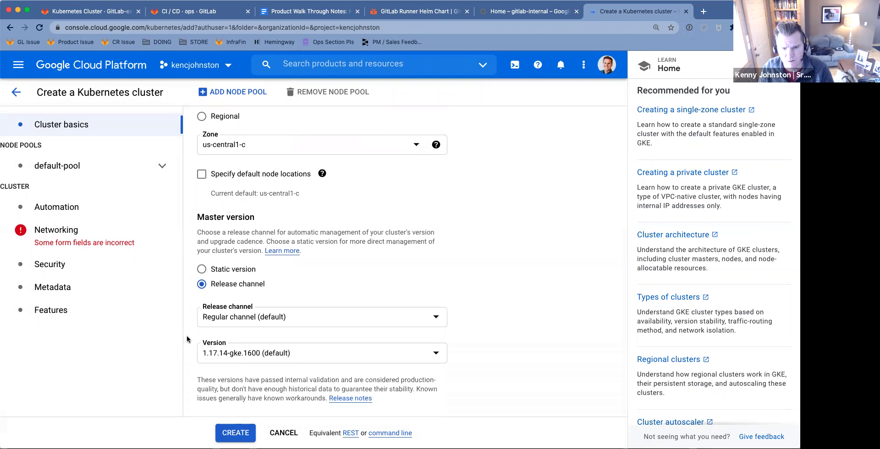
scroll(209, 264, up, 6)
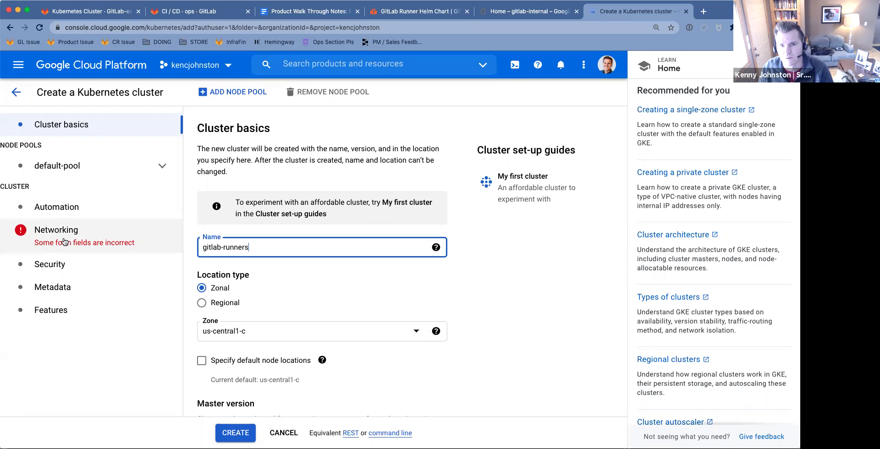
click(117, 182)
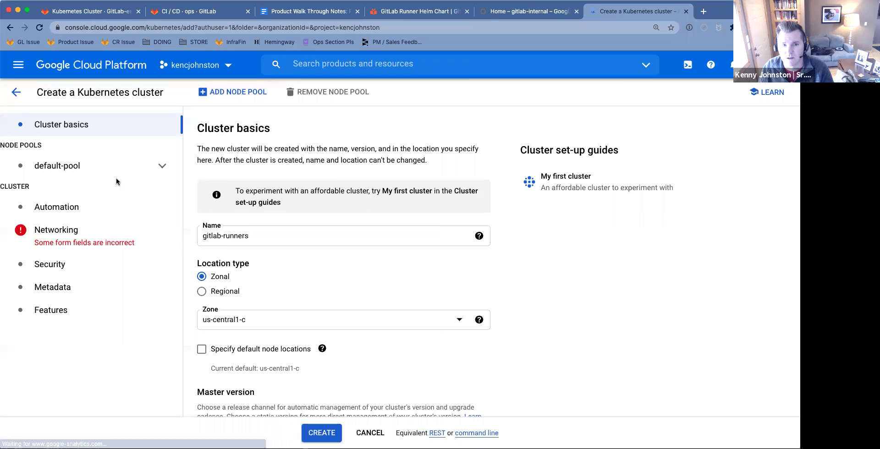
Step: Open the cluster's Networking settings and check the available networks and the advanced networking options
click(67, 238)
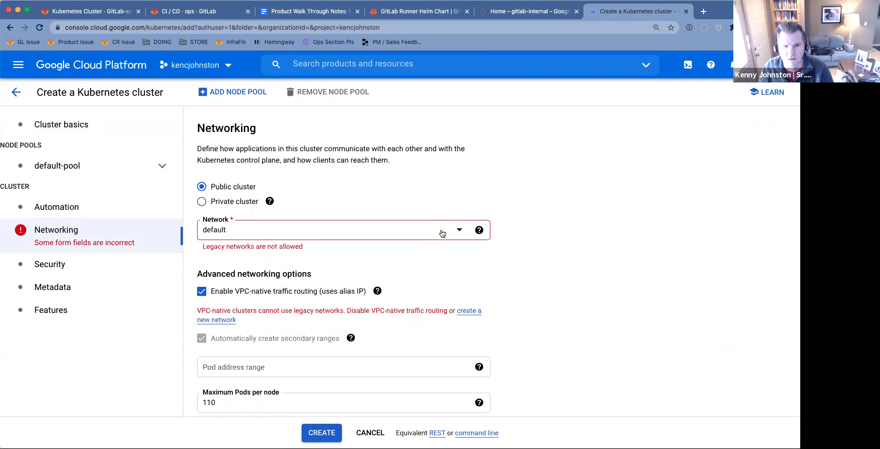
click(458, 233)
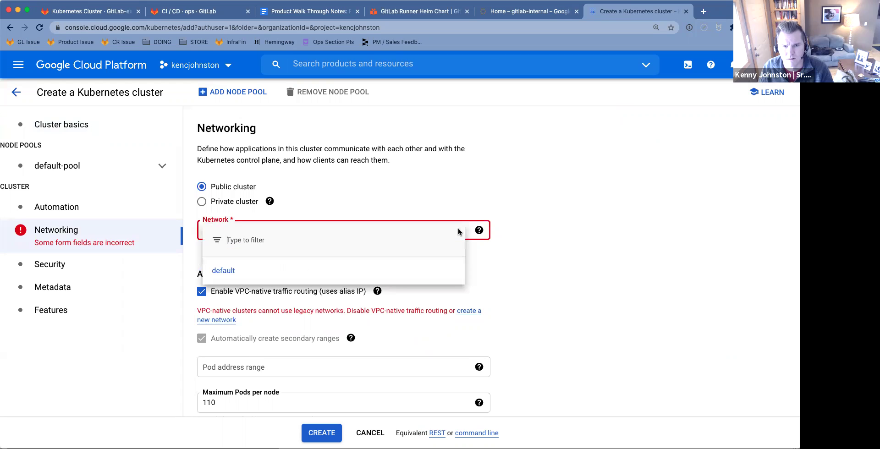
click(217, 271)
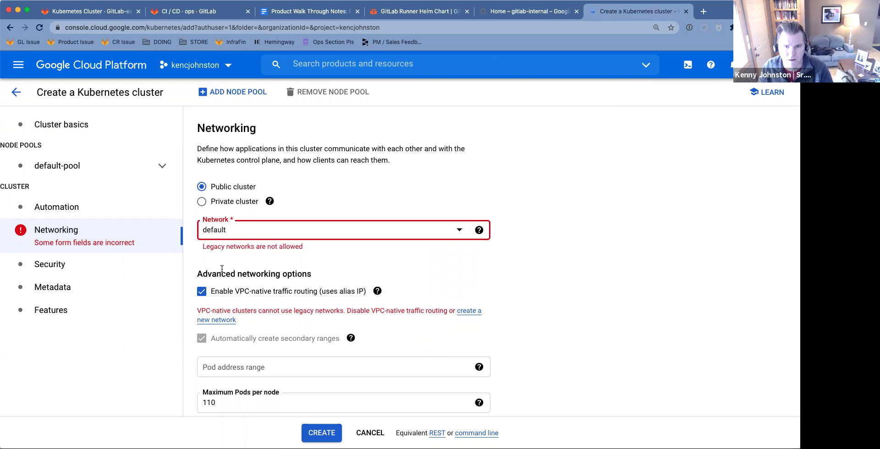
scroll(222, 269, down, 3)
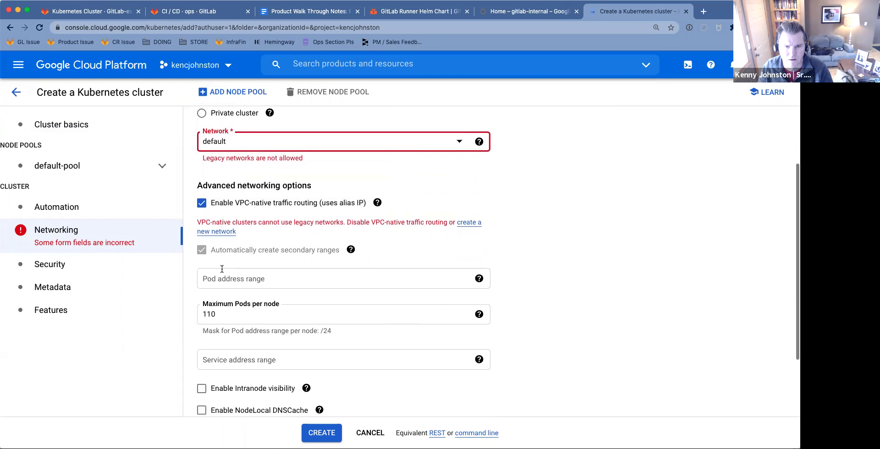
scroll(324, 251, up, 4)
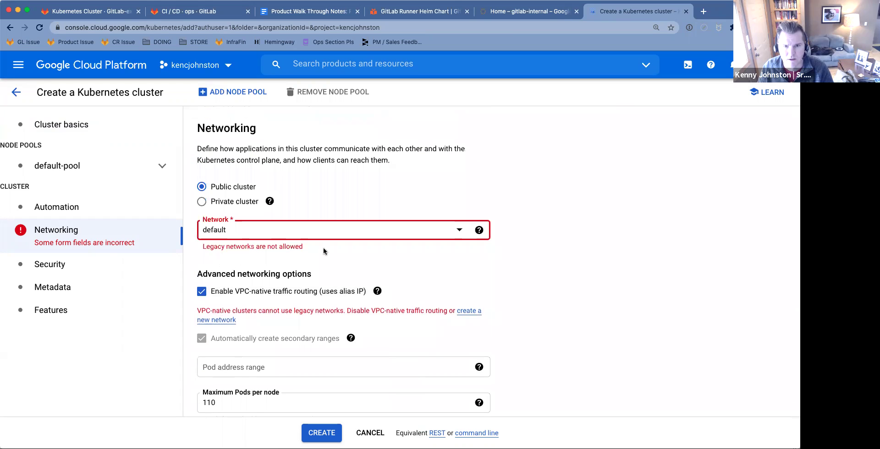
click(459, 230)
click(218, 266)
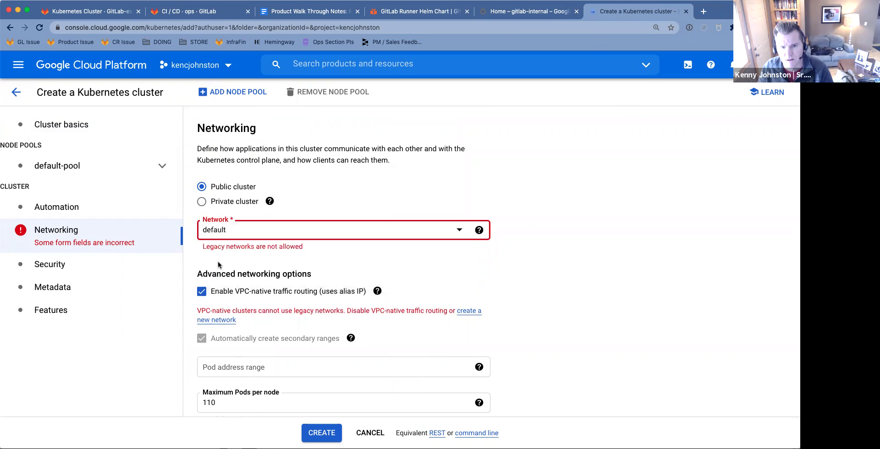
click(479, 231)
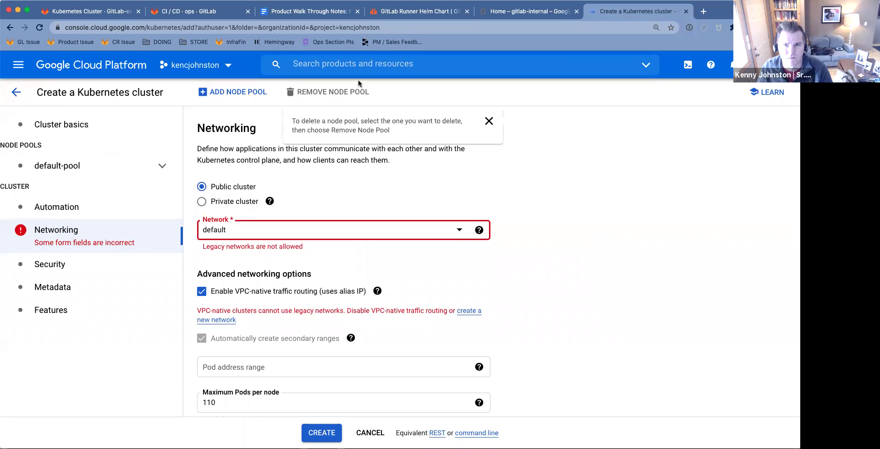
Step: Open Network services in a separate browser tab and look at the Traffic Director and Cloud NAT pages
click(17, 63)
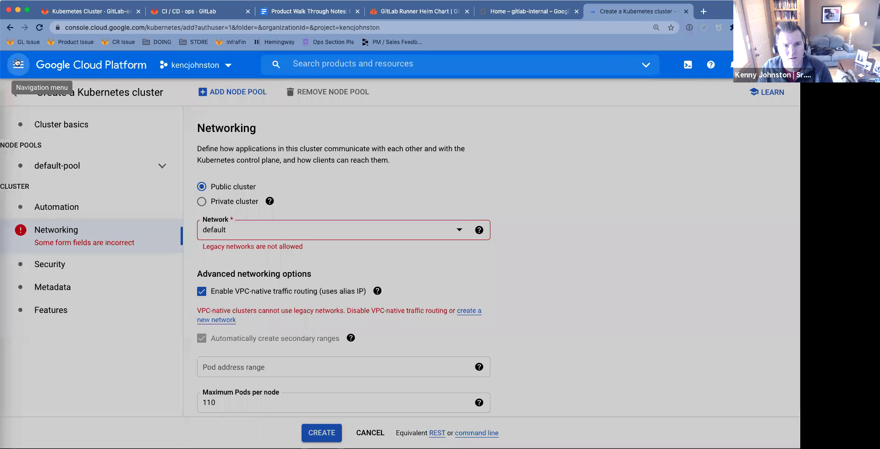
mouse_move(137, 147)
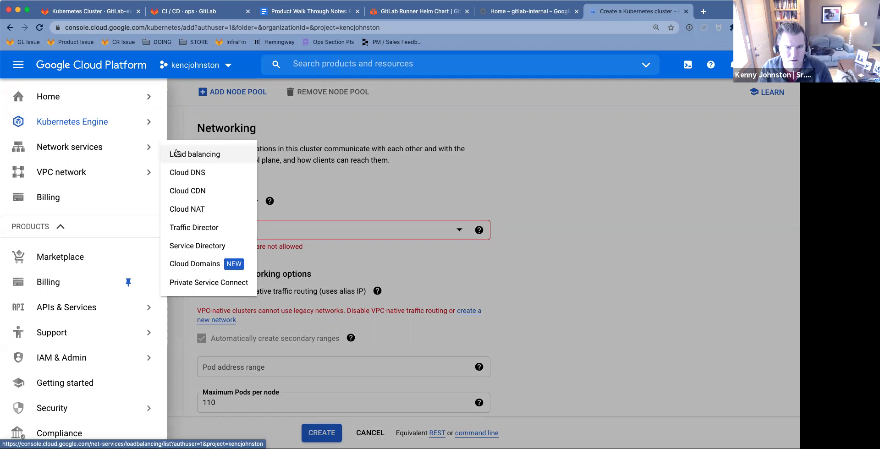
mouse_move(111, 127)
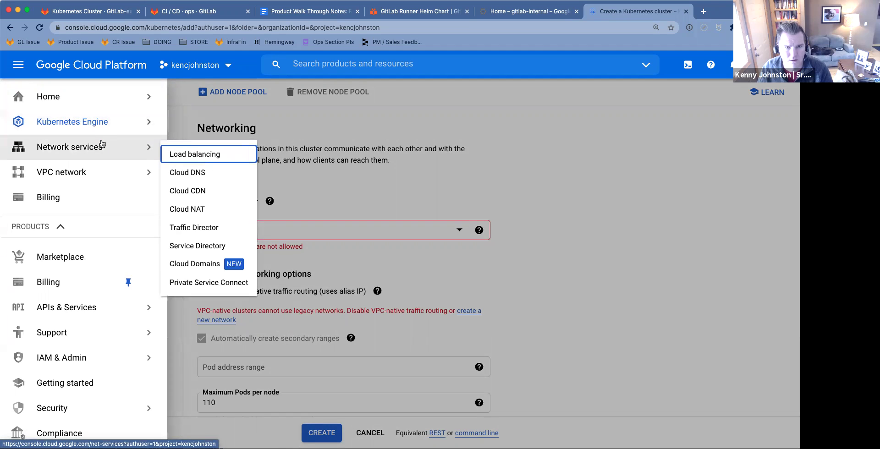
super+click(102, 146)
click(711, 11)
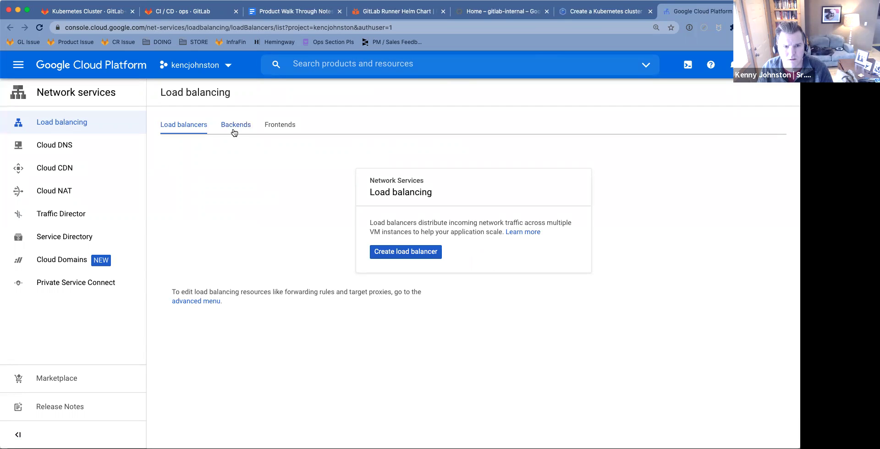
click(61, 209)
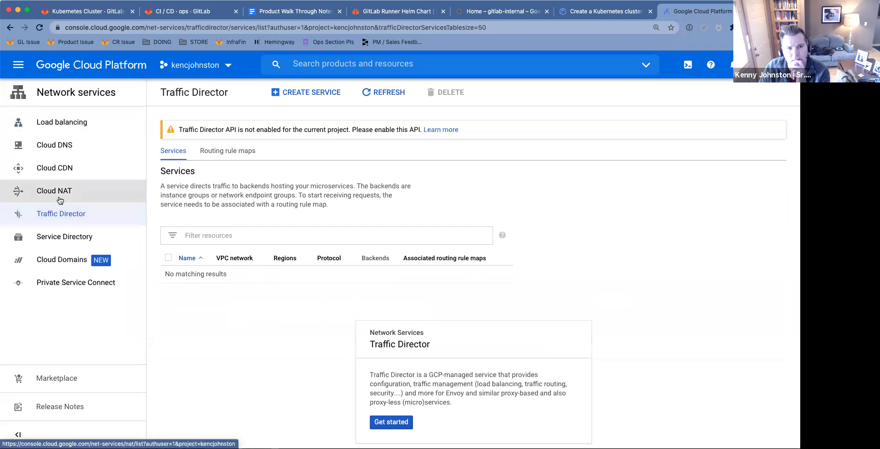
click(59, 199)
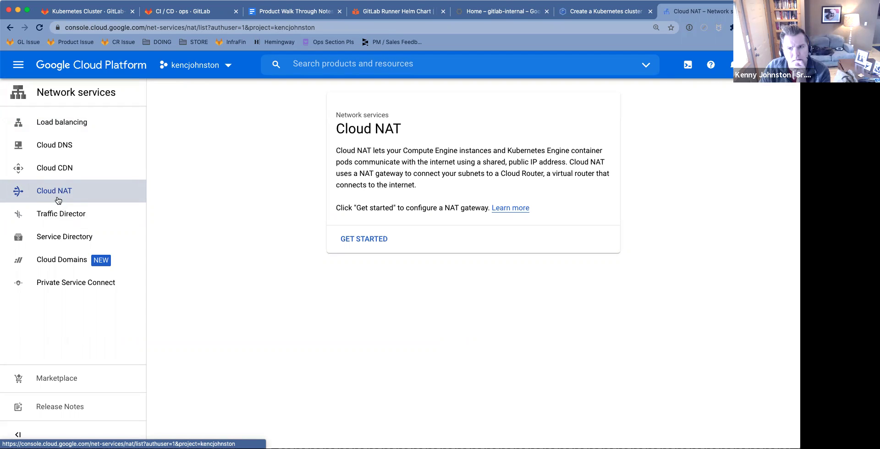
Step: Start a new Cloud NAT gateway, check its VPC network choices, and name the gateway gitlab-runner-net
click(353, 237)
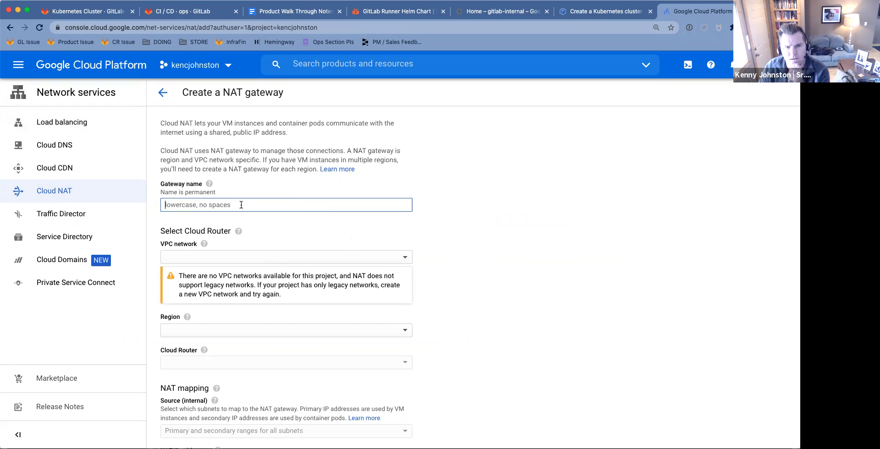
click(263, 258)
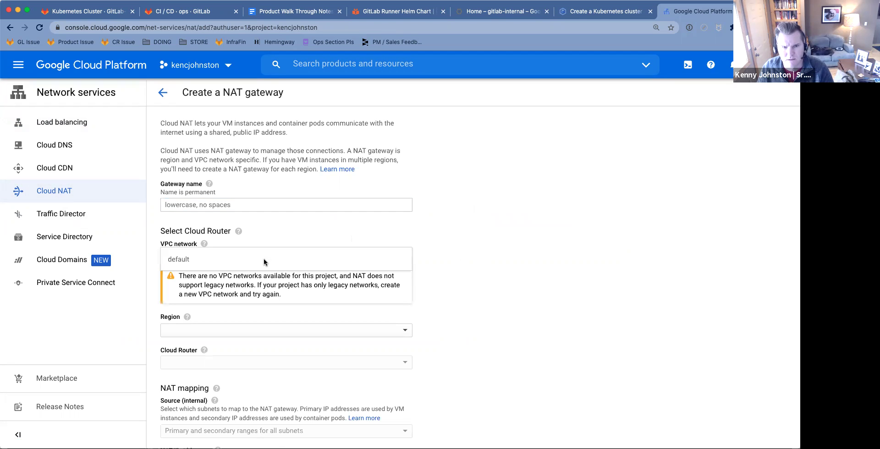
click(272, 237)
click(208, 205)
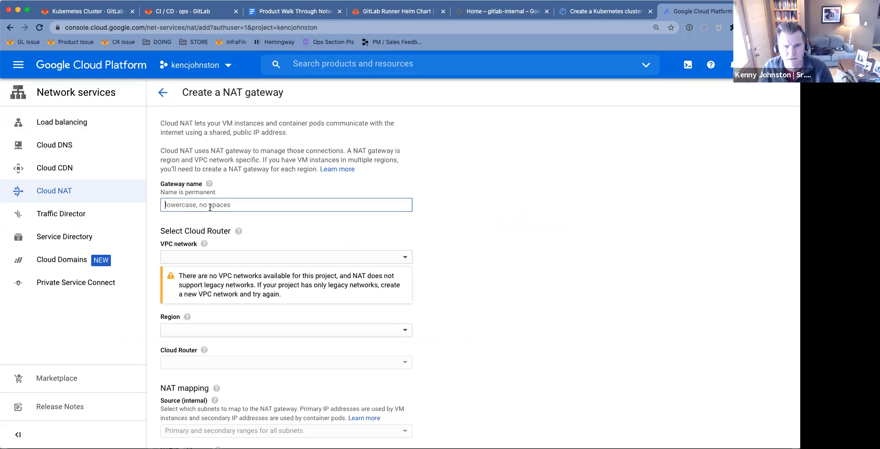
text(gitla)
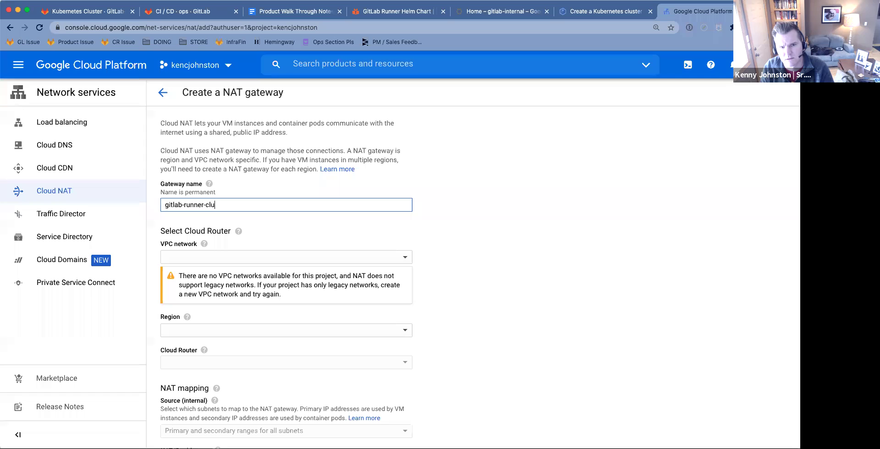
text(b-runner-c)
key(BackSpace)
text(net)
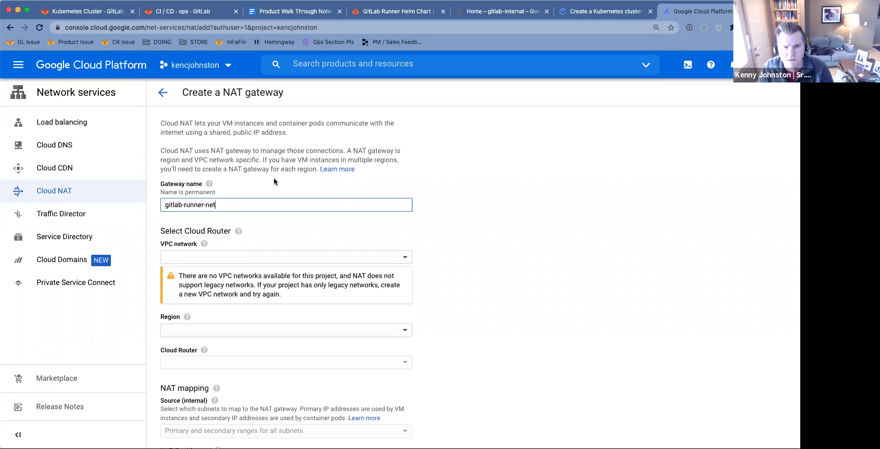
Step: Set the NAT gateway's region to us-central1 and try to create the gateway
click(389, 331)
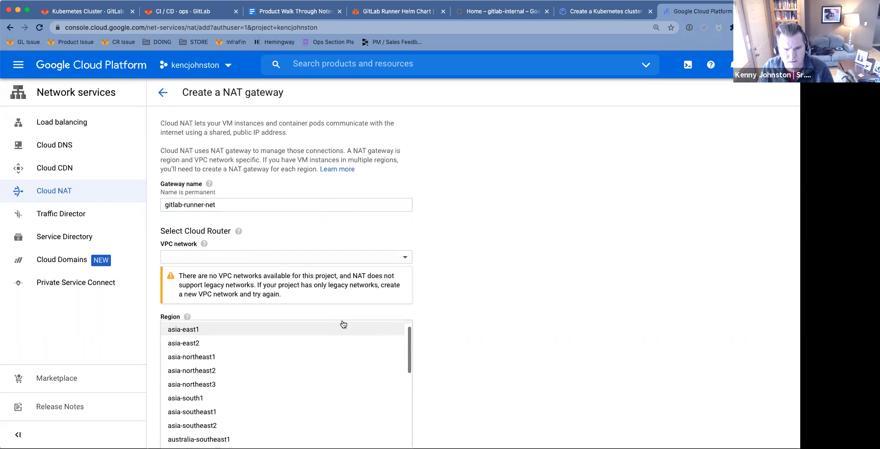
scroll(342, 325, down, 5)
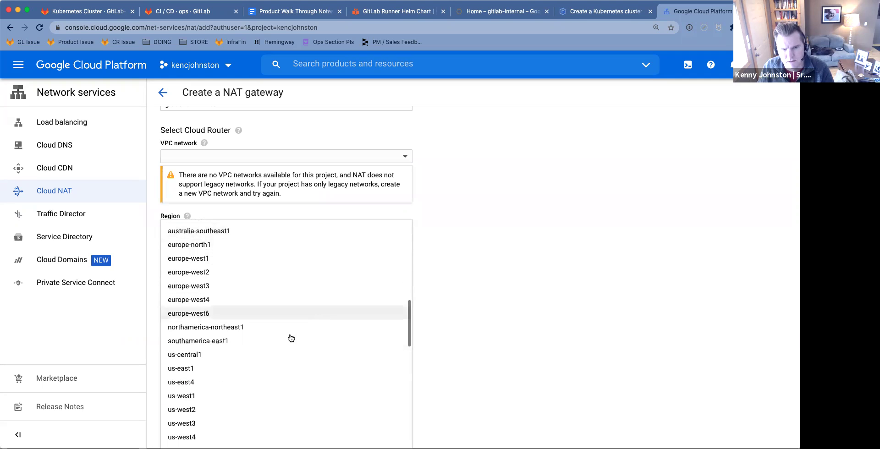
click(266, 354)
click(384, 268)
scroll(447, 261, down, 1)
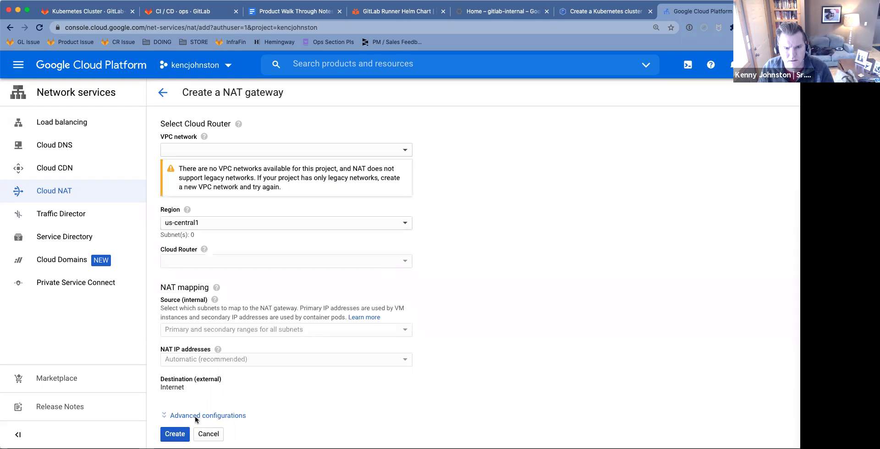
click(175, 433)
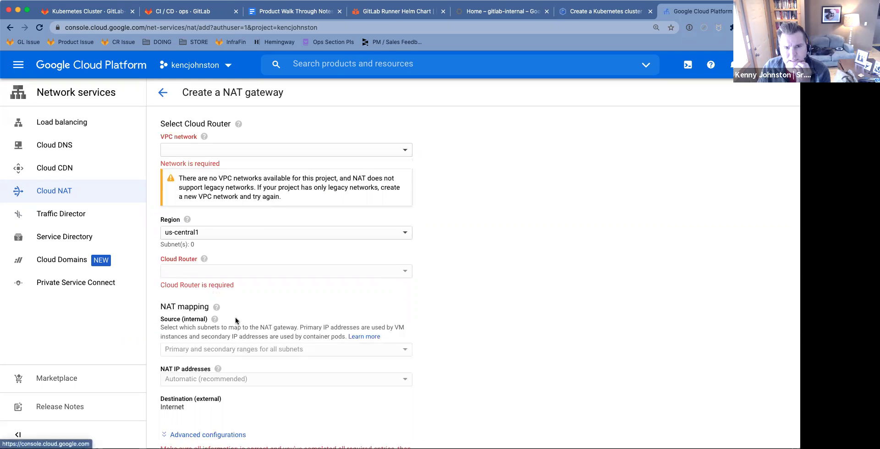
scroll(246, 309, up, 4)
click(403, 236)
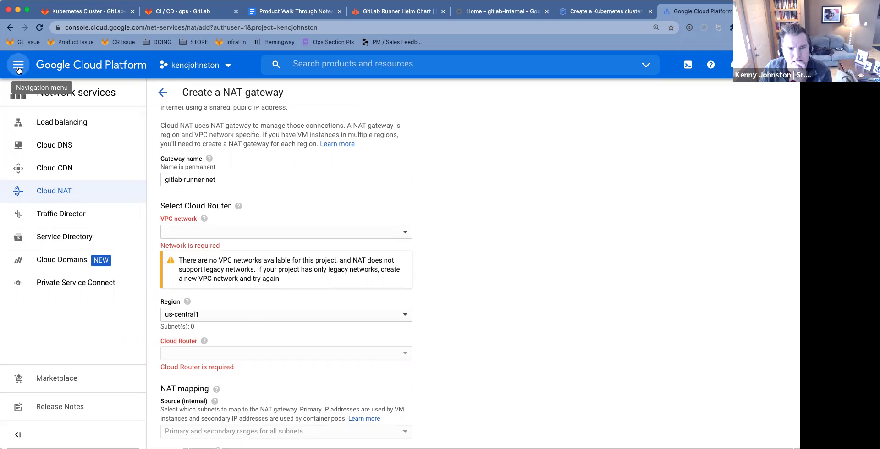
Step: Leave the NAT gateway form and open the project's list of VPC networks
click(18, 70)
mouse_move(137, 171)
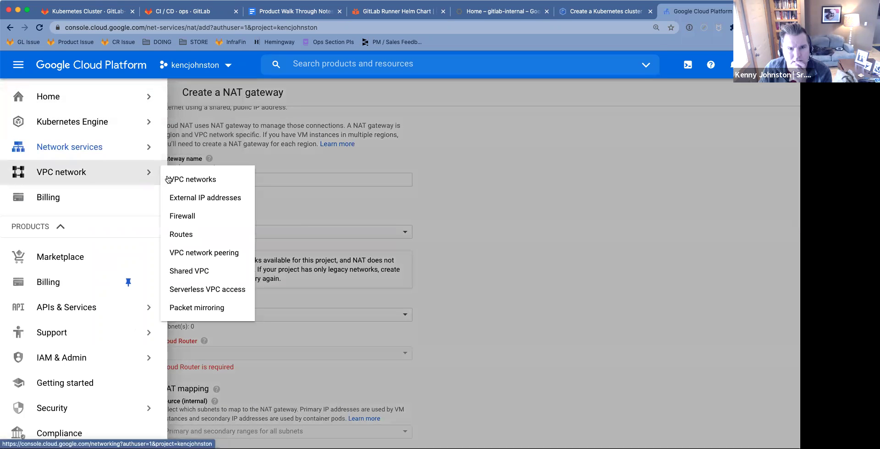
click(231, 202)
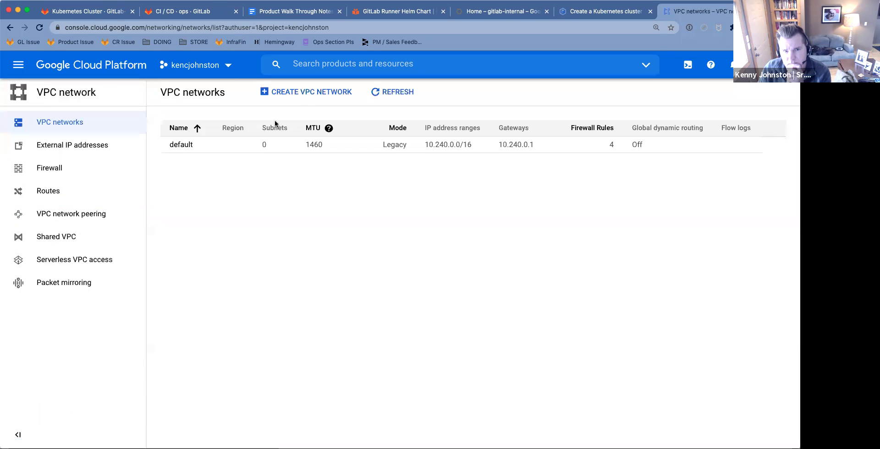
Step: Start a new VPC network and name it runner-net
click(328, 94)
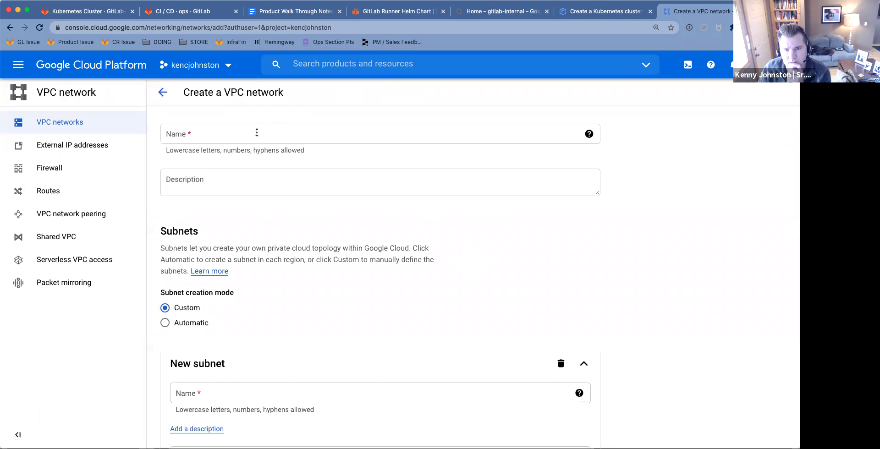
click(257, 132)
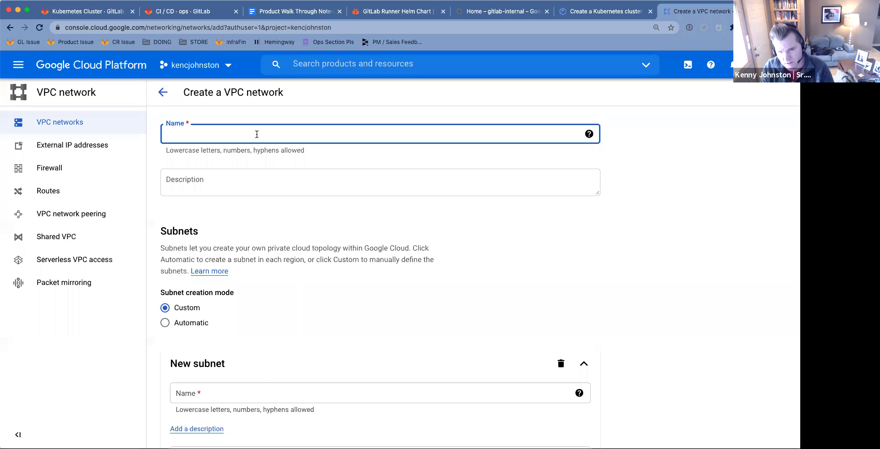
text(runne-)
text(net)
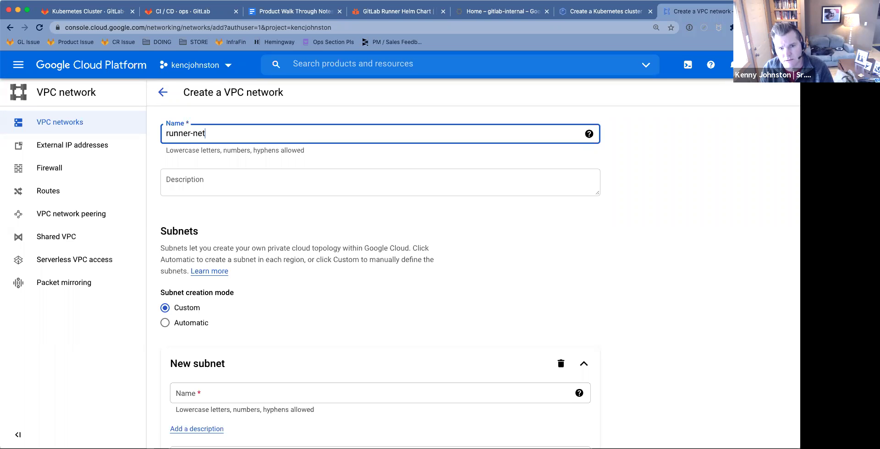
Step: Preview the automatic subnet mode, switch back to Custom, and try to create the network without defining a subnet
scroll(247, 288, down, 2)
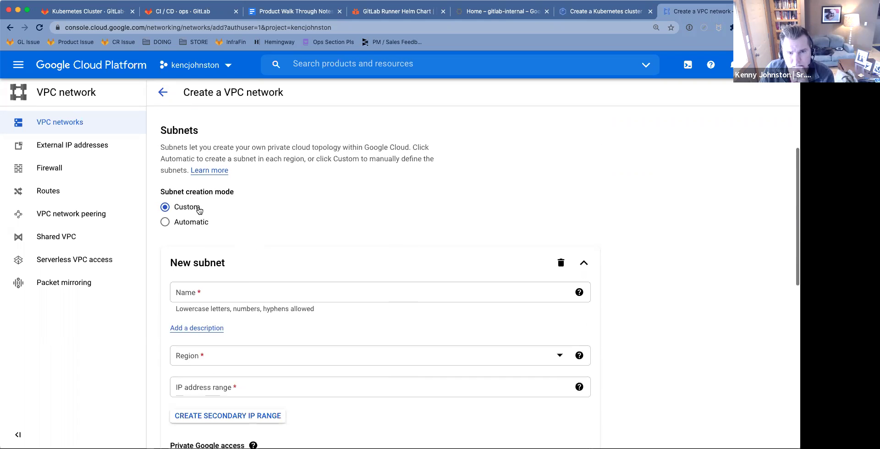
click(190, 223)
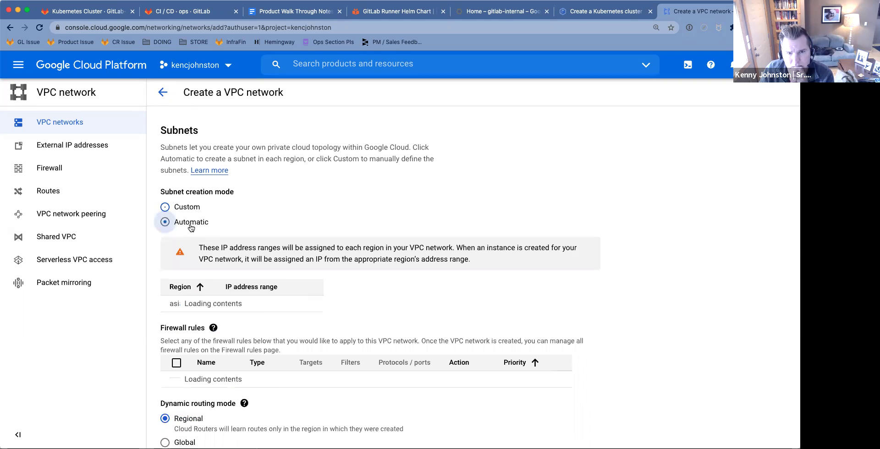
click(196, 210)
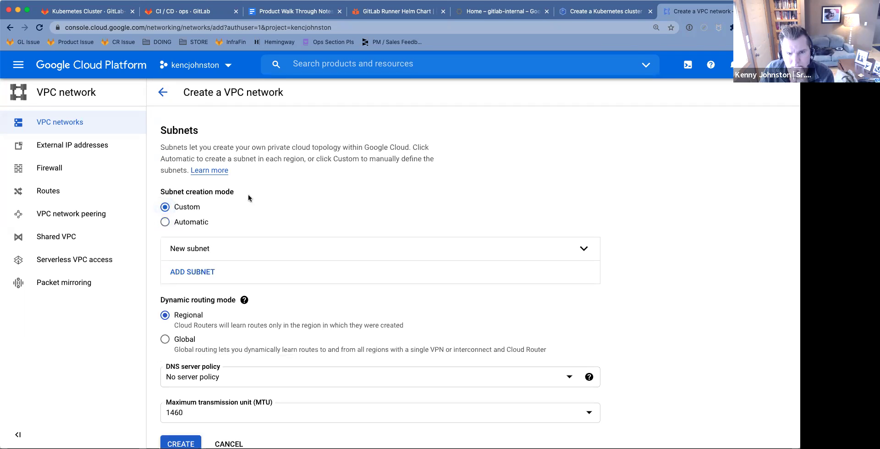
scroll(248, 197, down, 1)
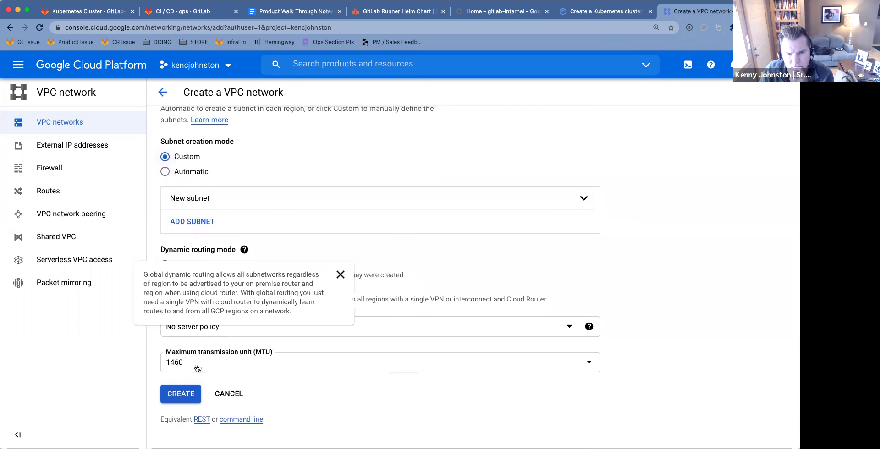
click(186, 397)
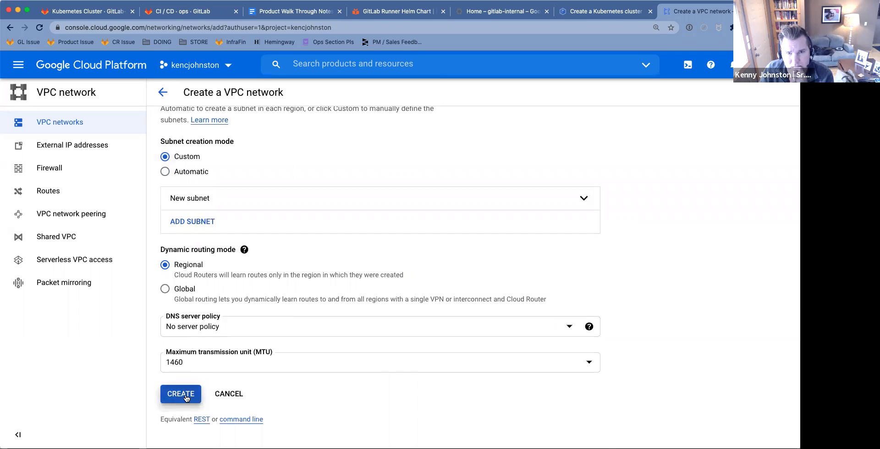
Step: Describe the network as "For runner connections" and check the DNS server policy choices, keeping No server policy
click(220, 225)
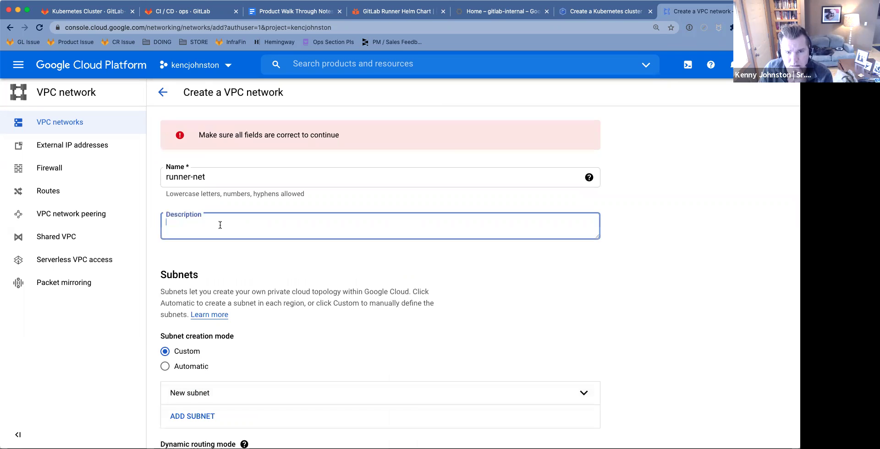
text(For runner connections)
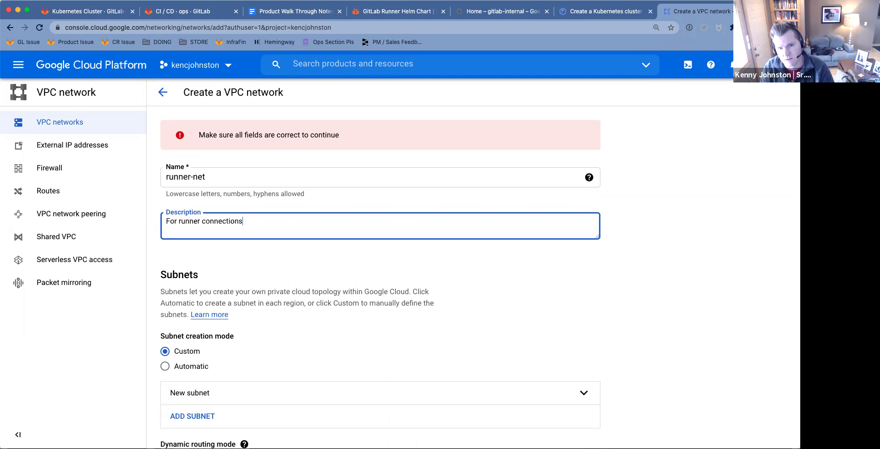
scroll(177, 393, down, 5)
scroll(177, 392, up, 5)
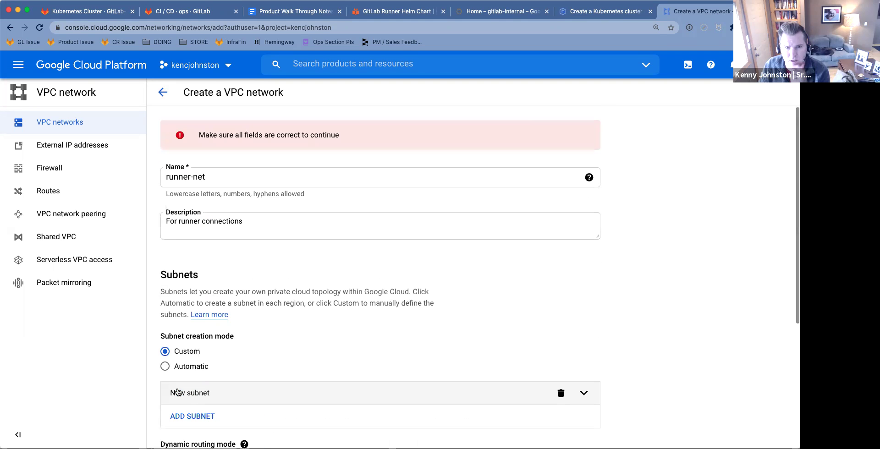
scroll(257, 240, down, 4)
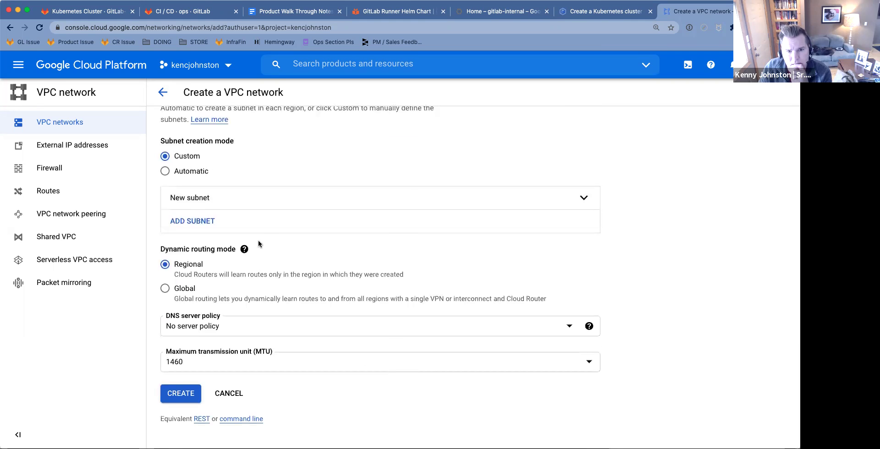
click(567, 330)
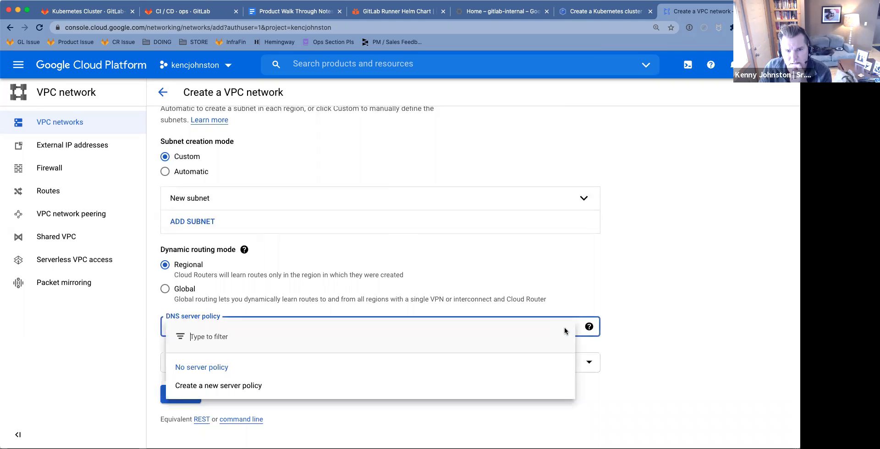
click(192, 367)
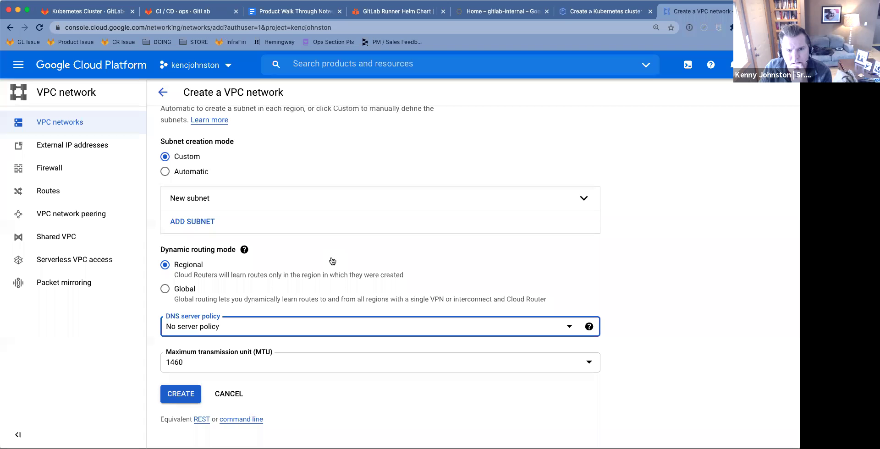
Step: Set the subnet creation mode to Automatic and create the runner-net network
scroll(331, 259, up, 4)
click(199, 274)
scroll(257, 339, down, 3)
scroll(257, 339, down, 10)
click(186, 398)
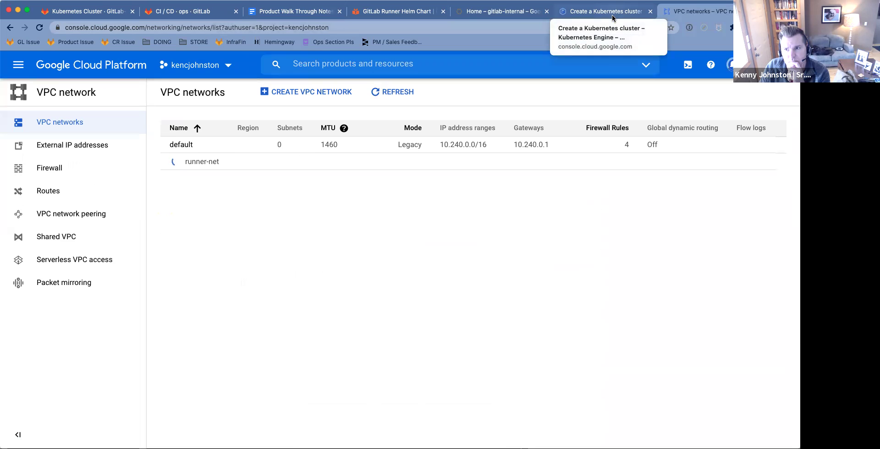
Step: Return to the Kubernetes cluster form and check which networks its Networking section offers
click(612, 18)
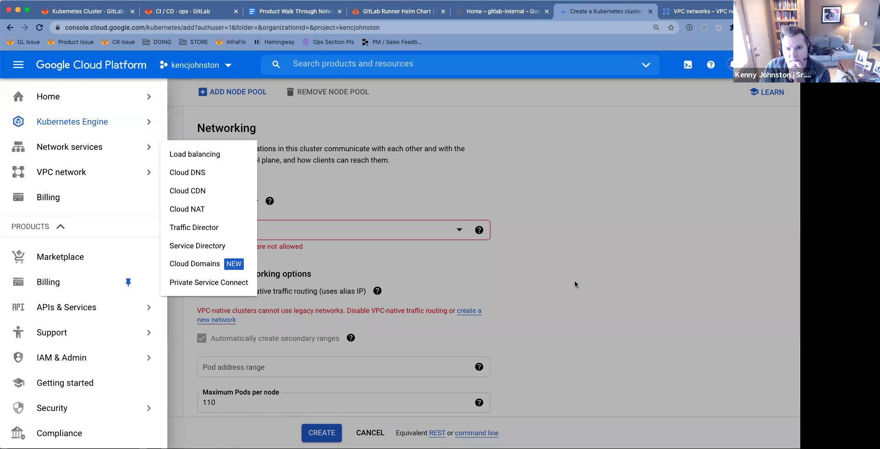
click(431, 259)
click(459, 229)
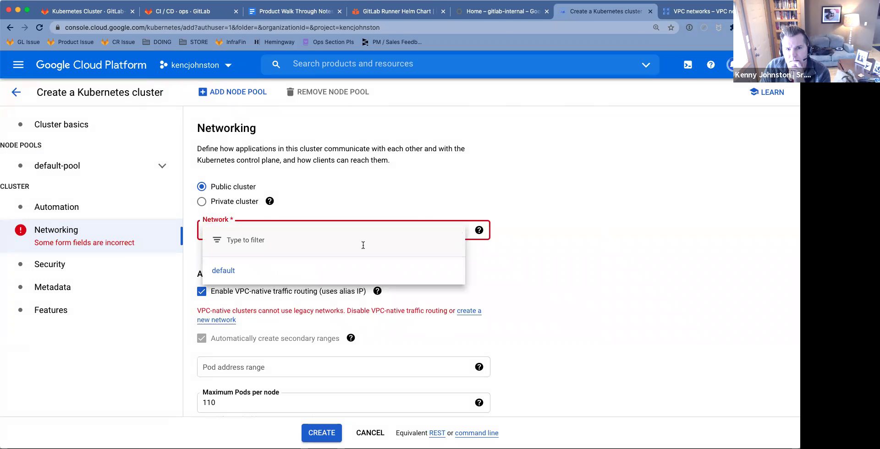
click(455, 273)
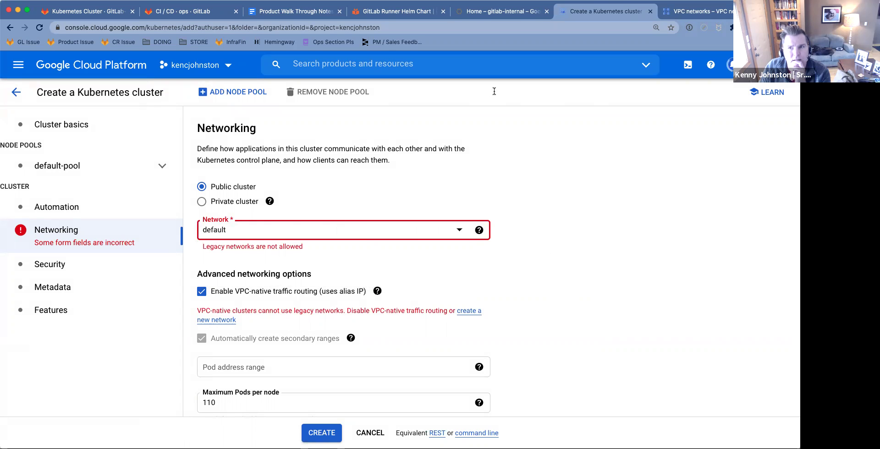
Step: Open the default VPC network for editing and examine its configuration and firewall rules
click(687, 13)
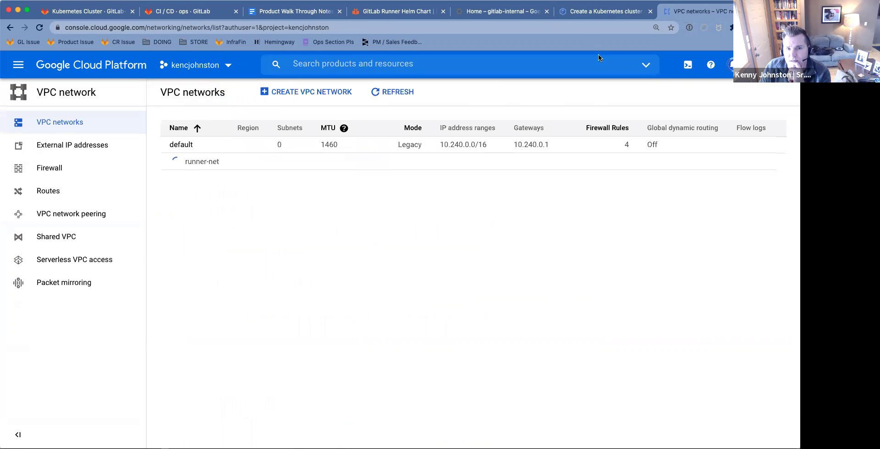
click(181, 145)
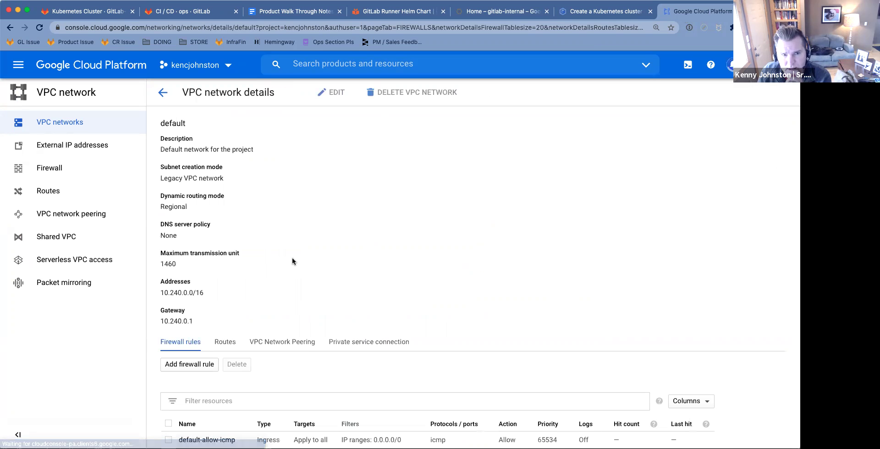
click(336, 99)
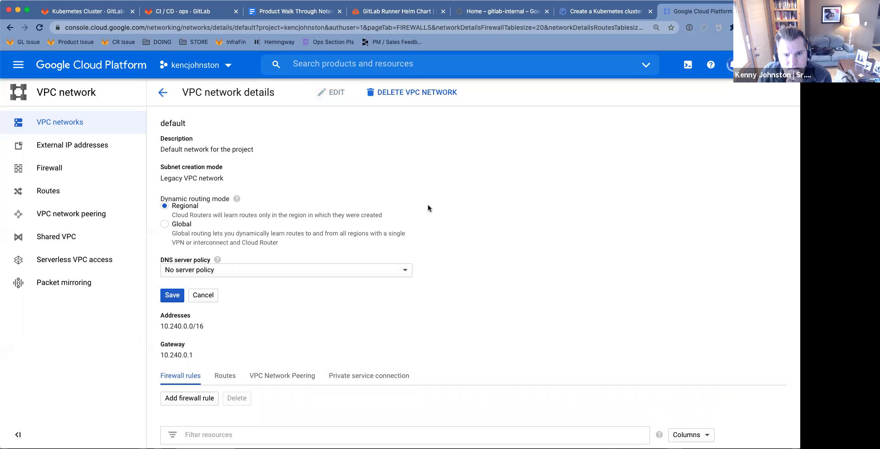
scroll(428, 208, down, 5)
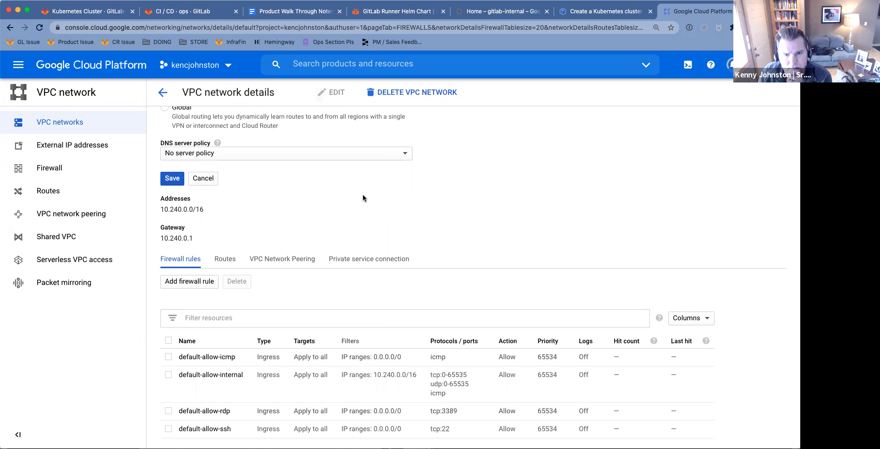
scroll(224, 268, down, 2)
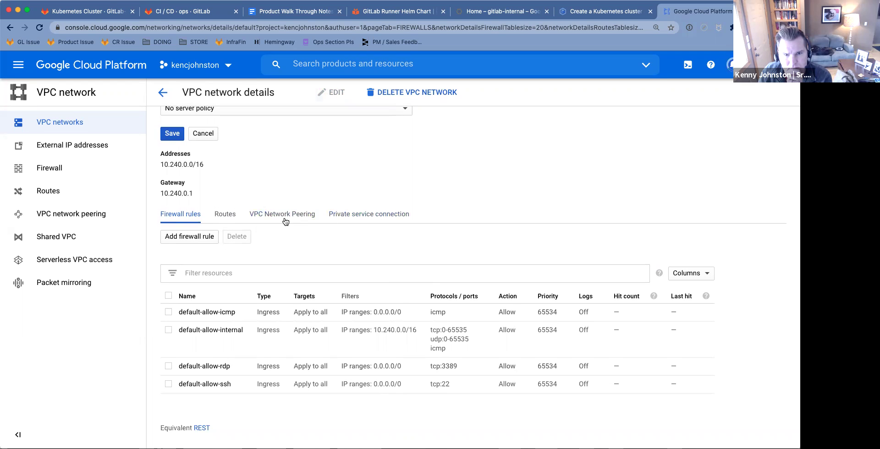
Step: Review the default network's routes, peering and private service connection, and enable the Service Networking API
click(224, 216)
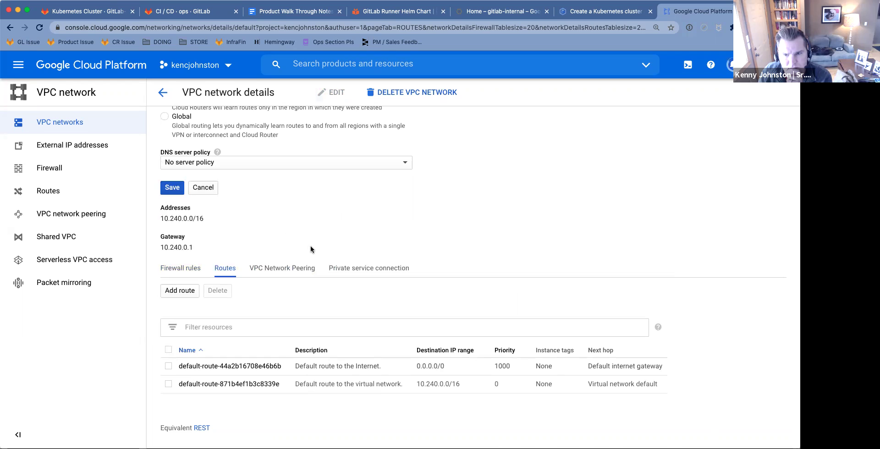
click(282, 269)
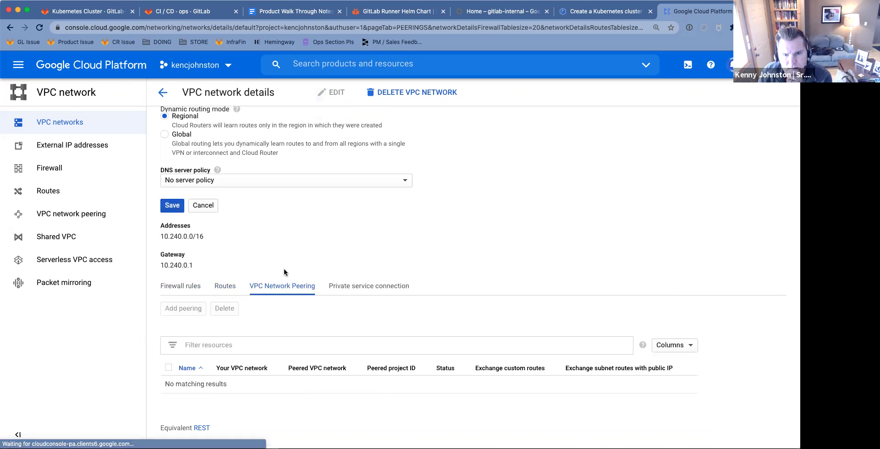
click(388, 288)
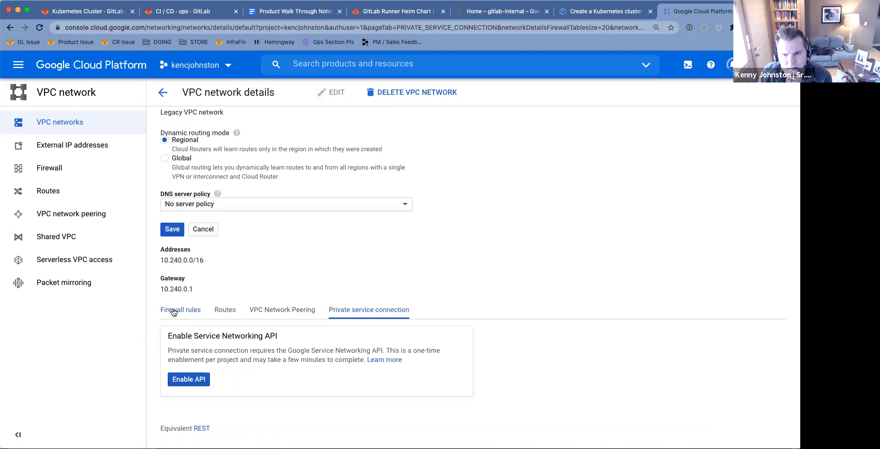
click(181, 380)
scroll(213, 289, up, 2)
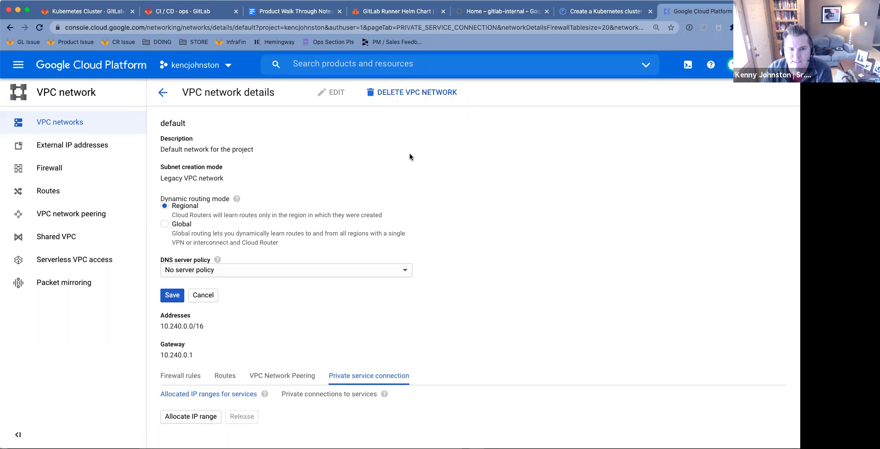
Step: Delete the default VPC network and collapse the runner-net subnet list
click(415, 92)
click(544, 287)
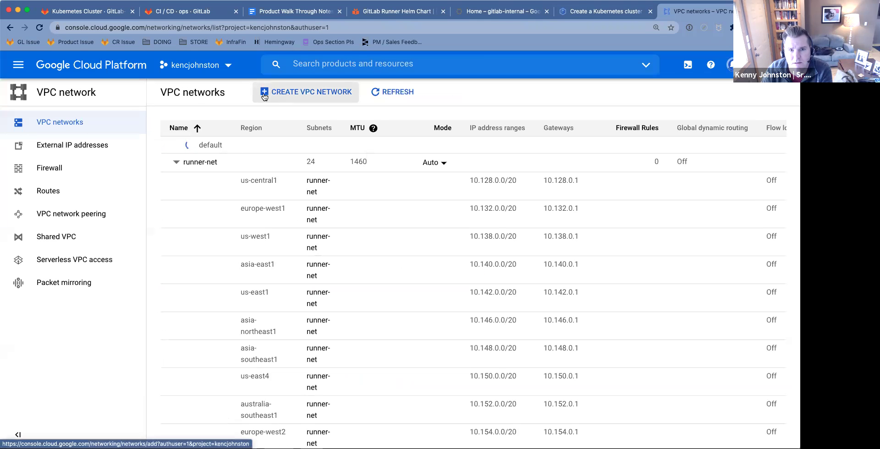
click(175, 164)
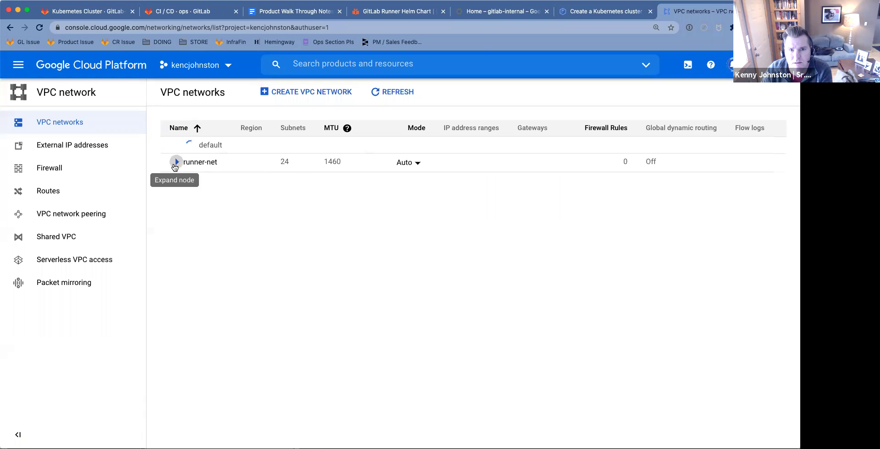
Step: Check the network choices in the Kubernetes cluster form again and reload the form
click(589, 15)
click(458, 229)
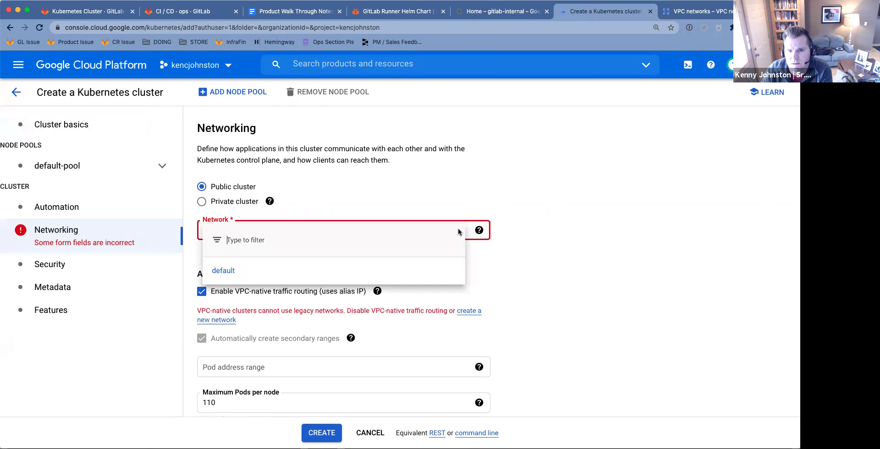
click(36, 29)
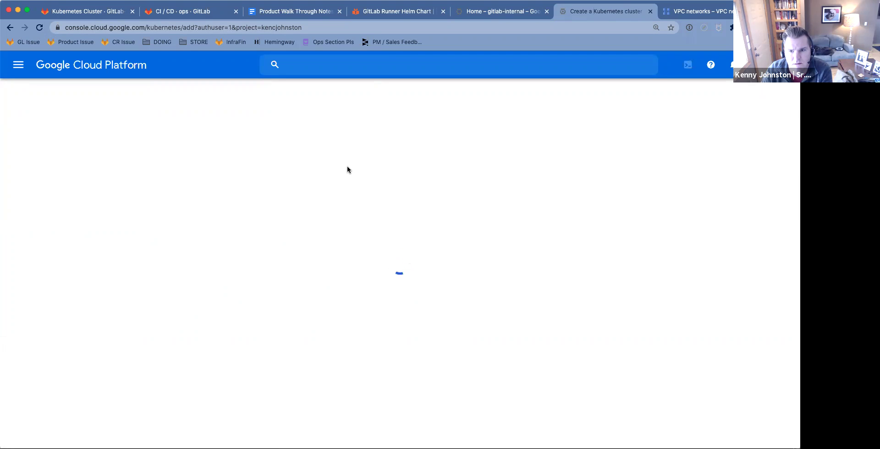
Step: Name the new cluster gitlab-runner and review its zone and master version settings
click(341, 242)
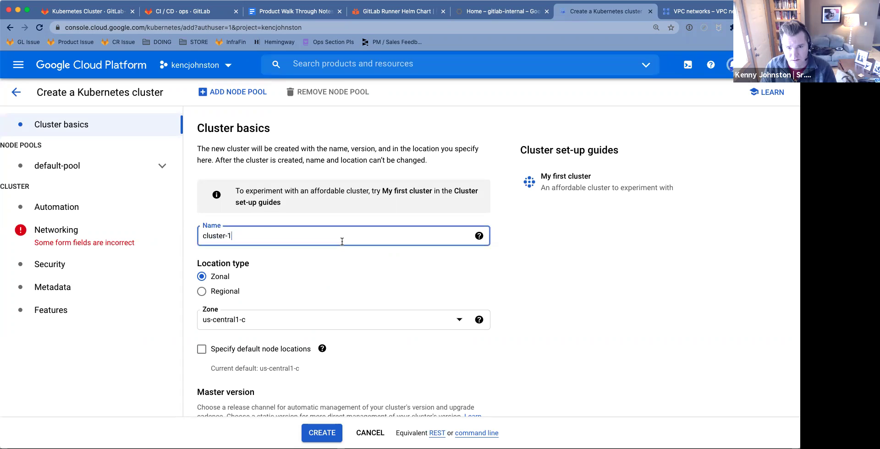
key(super+a)
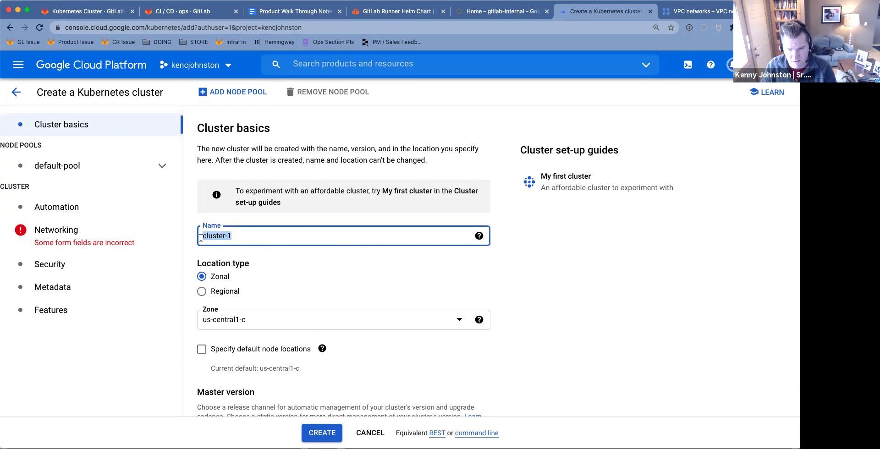
text(gitlab-runner)
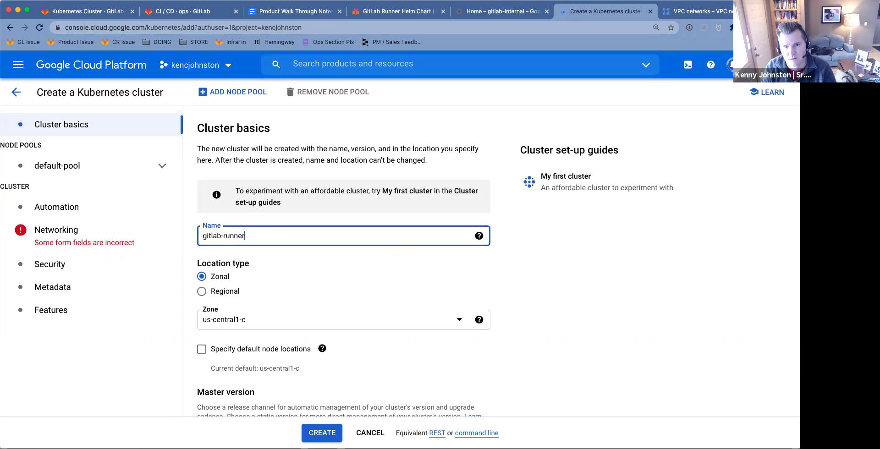
scroll(330, 271, down, 1)
scroll(330, 269, down, 3)
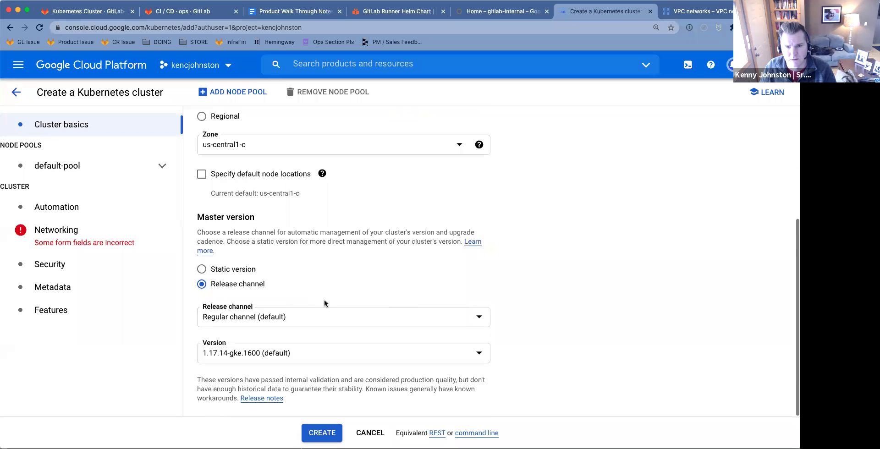
Step: Set the cluster's network to runner-net, keep the other networking options, and create the gitlab-runner cluster
scroll(305, 263, up, 4)
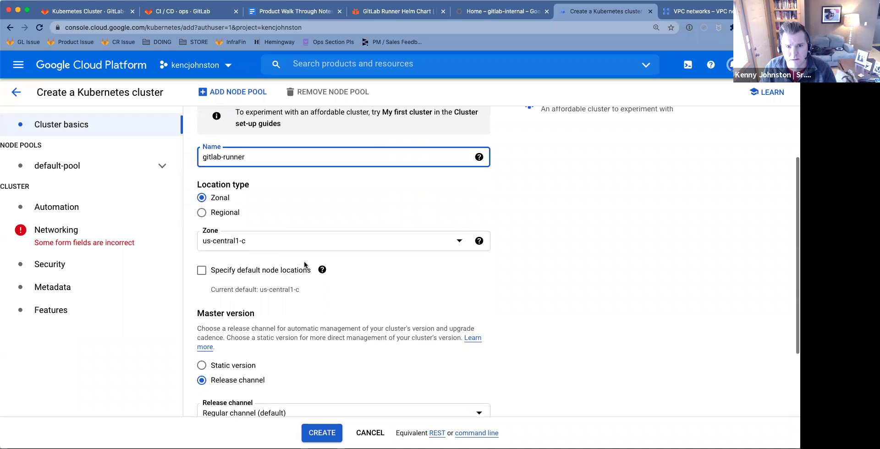
click(167, 241)
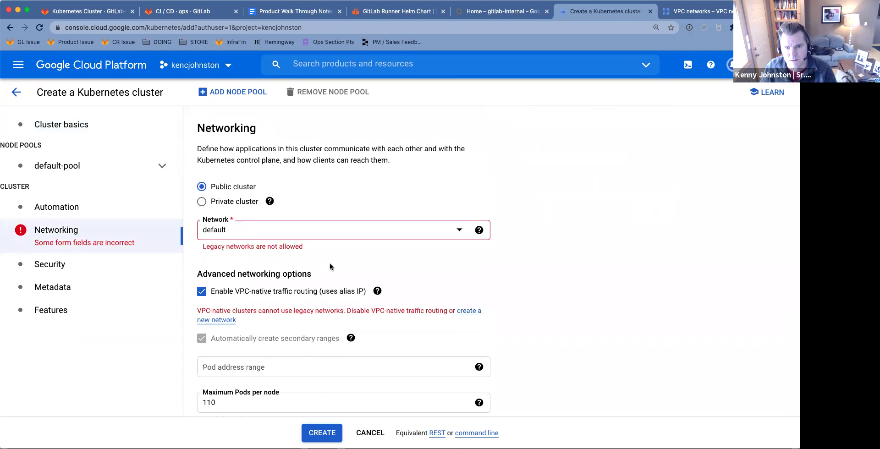
click(365, 235)
click(261, 289)
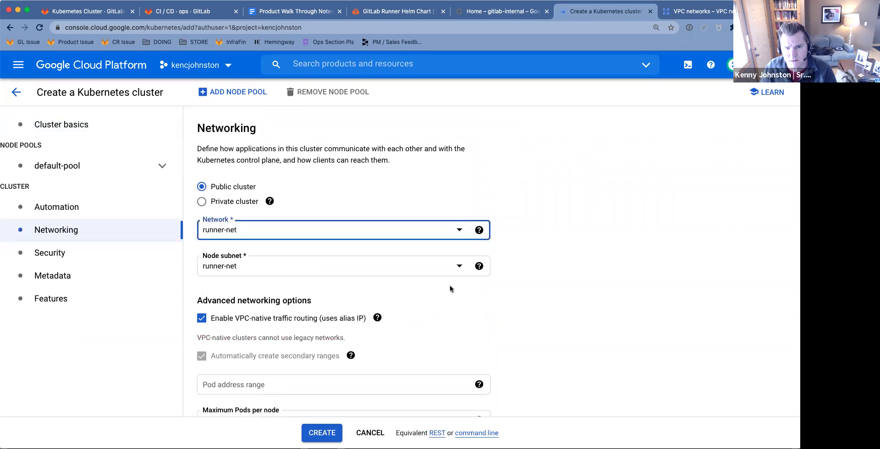
scroll(566, 282, down, 5)
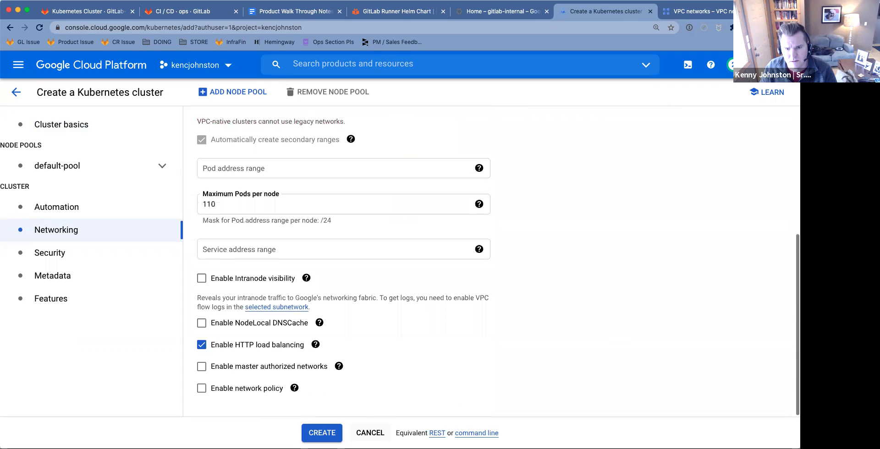
click(321, 432)
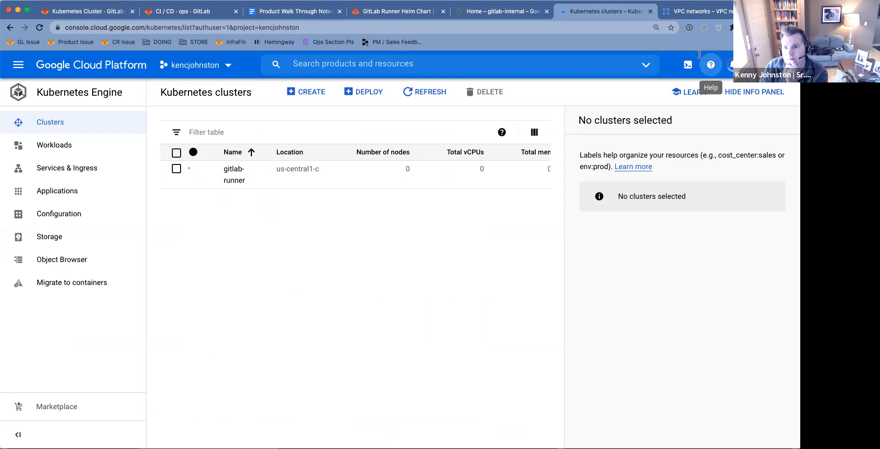
Step: Hide the info panel beside the cluster list and check the actions available for the gitlab-runner cluster
click(764, 96)
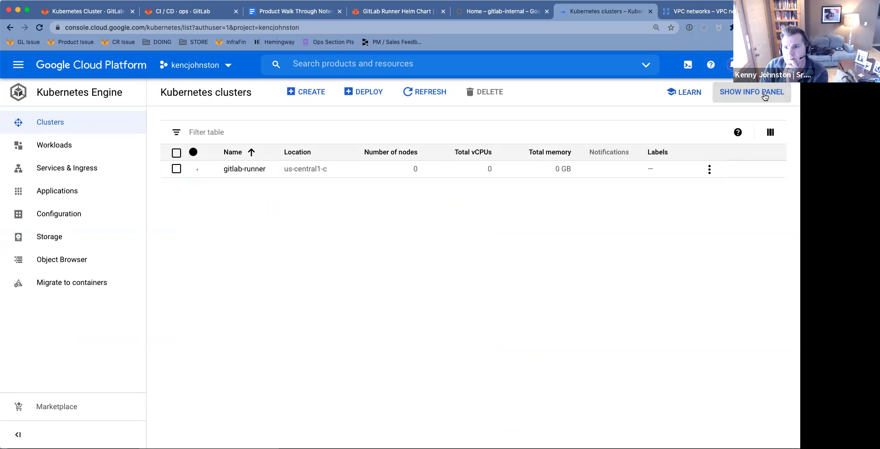
click(707, 170)
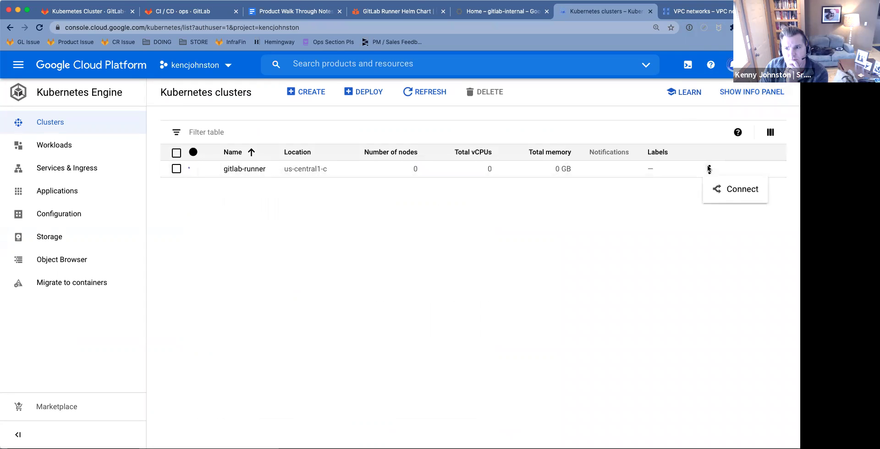
click(648, 209)
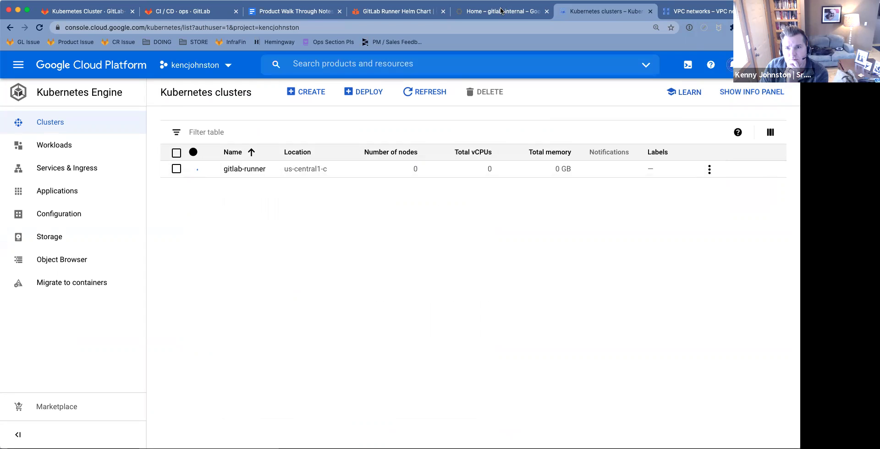
Step: Reload the ops group's CI/CD settings in GitLab and review the Runners section, including the setup options and available runners
click(165, 12)
click(38, 28)
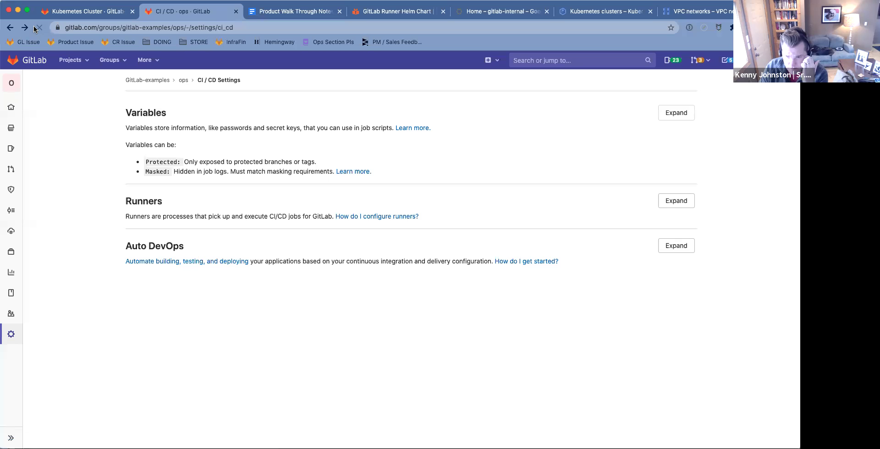
click(685, 205)
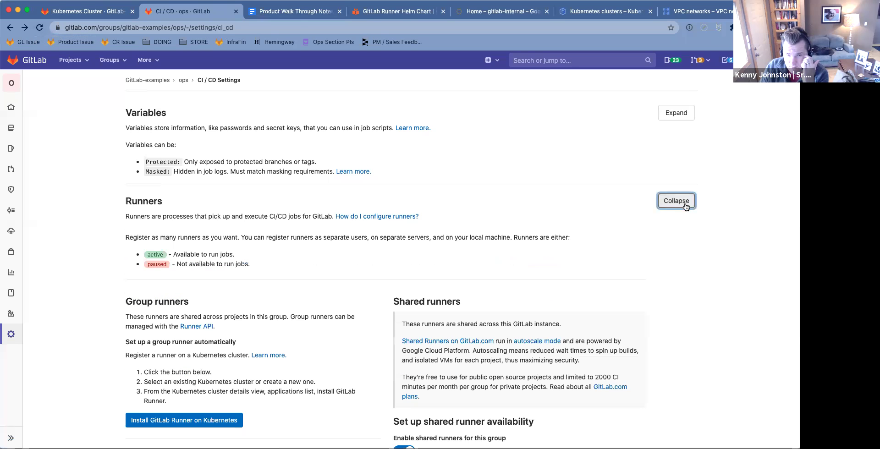
scroll(479, 251, down, 5)
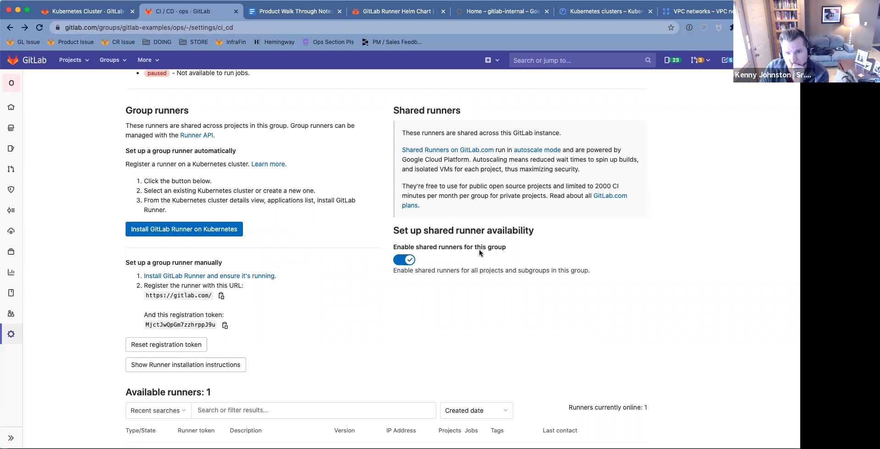
scroll(479, 251, down, 3)
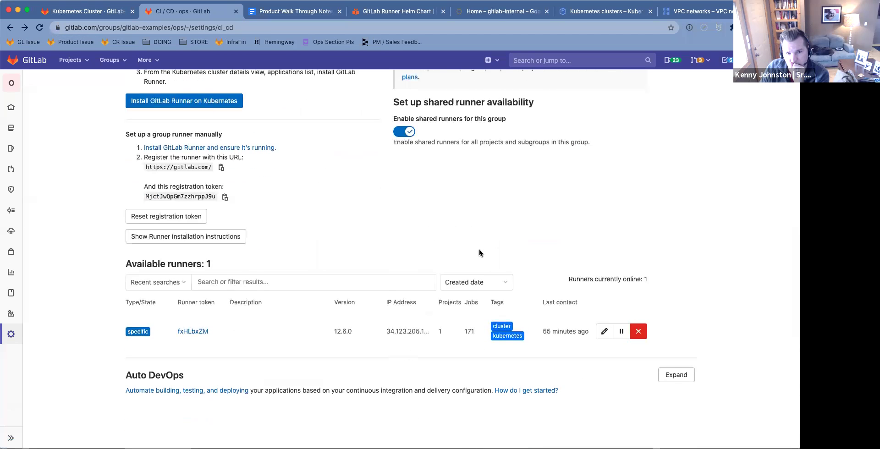
scroll(480, 252, up, 4)
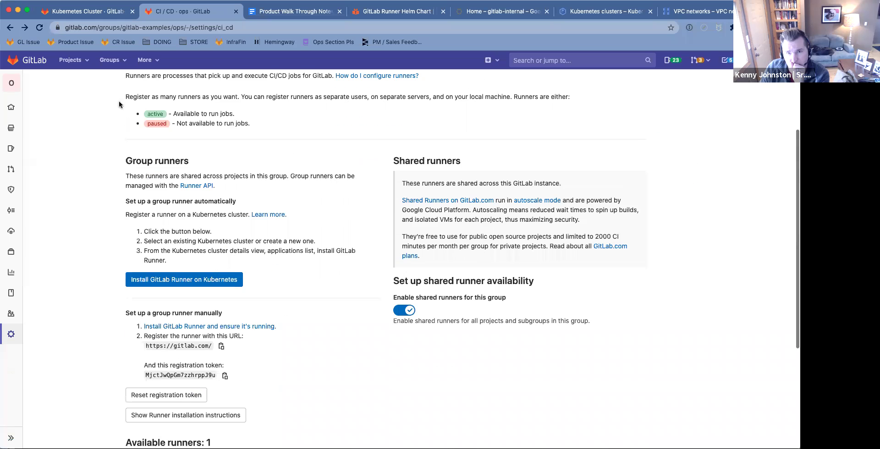
Step: Review the applications installable on the gitlab-examples group cluster in GitLab, including the GitLab Runner entry
click(77, 15)
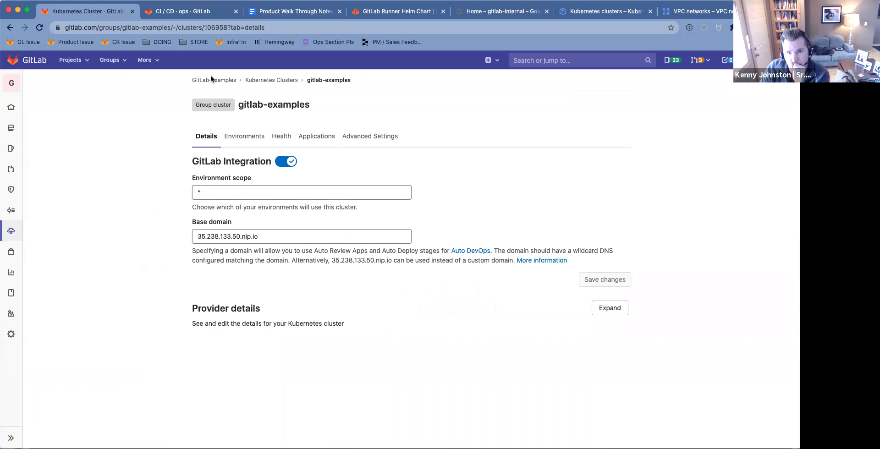
click(310, 137)
scroll(536, 191, down, 10)
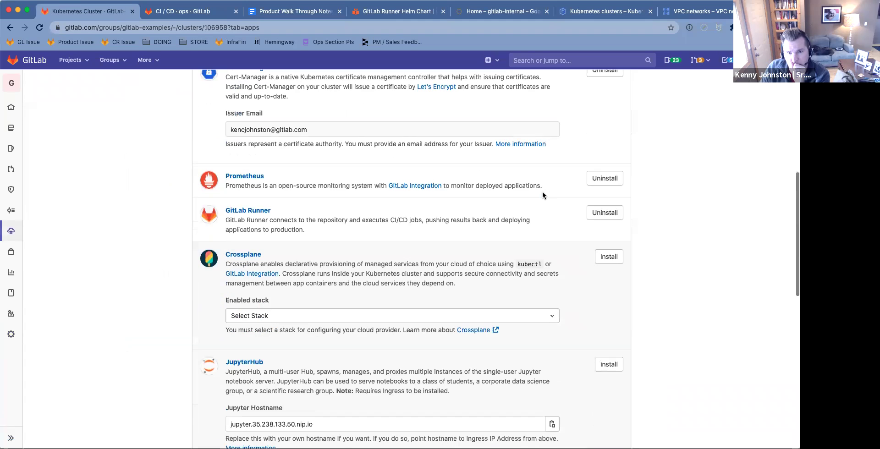
scroll(540, 194, down, 2)
scroll(539, 194, up, 1)
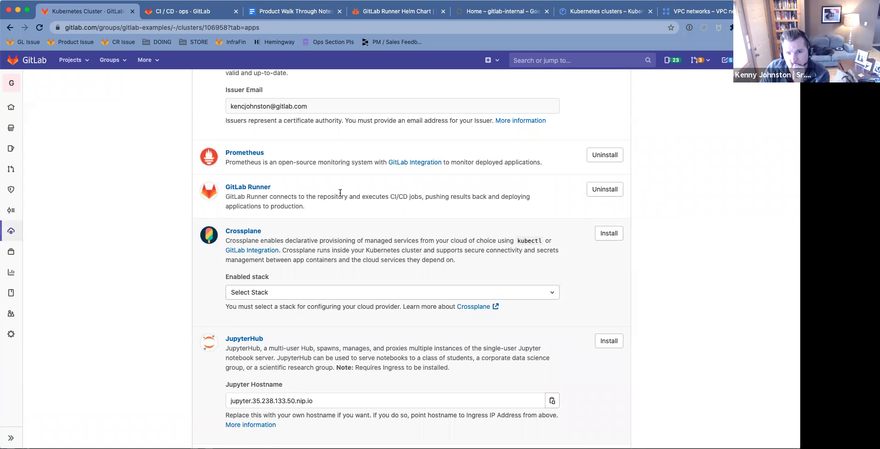
scroll(340, 193, down, 10)
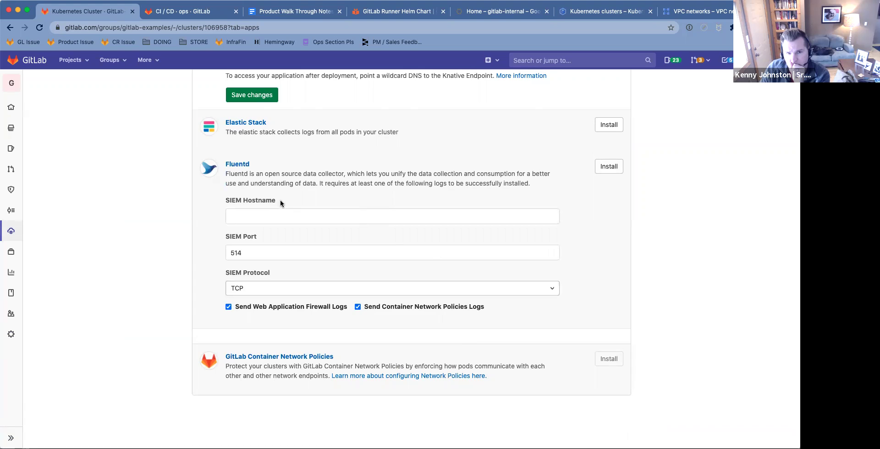
scroll(281, 204, up, 3)
scroll(281, 203, up, 1)
scroll(279, 200, up, 15)
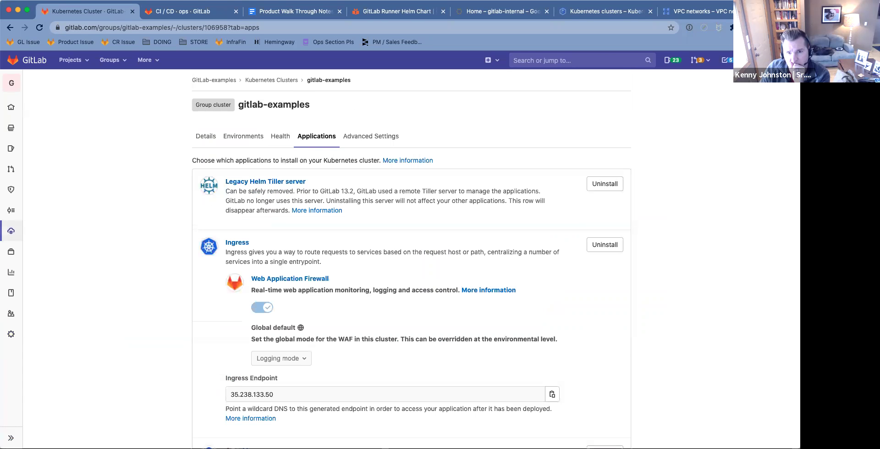
Step: Revisit the ops group's runner settings and close the VPC networks page
click(177, 9)
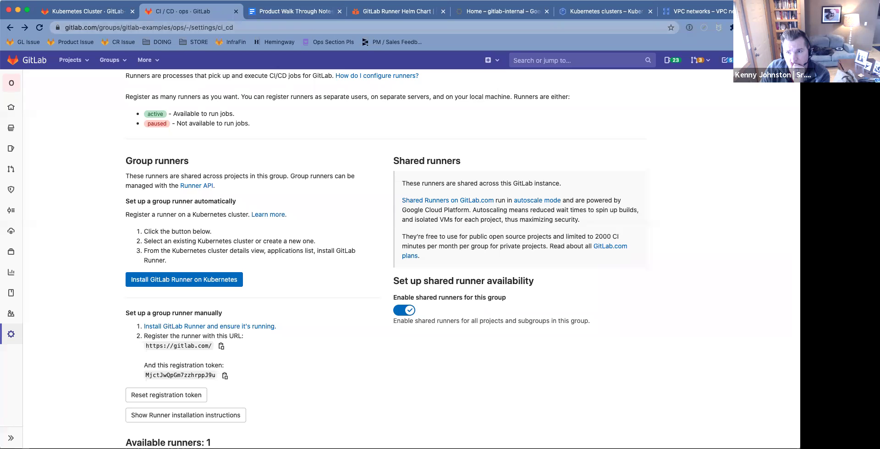
click(680, 14)
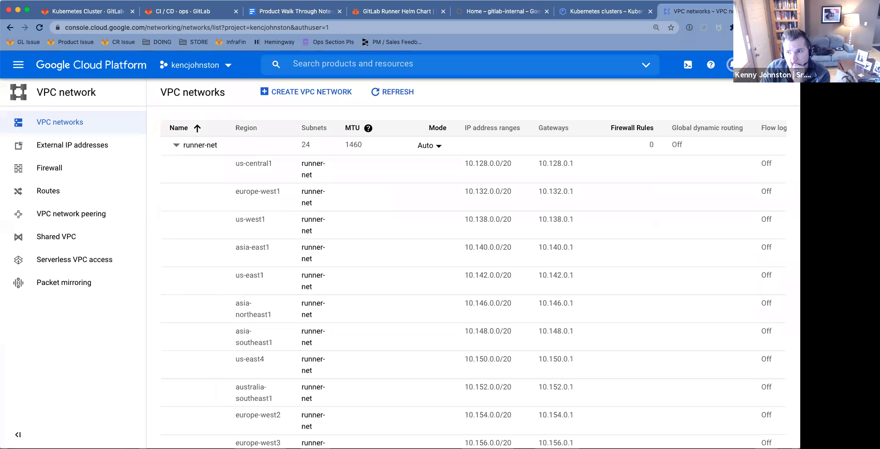
key(super+w)
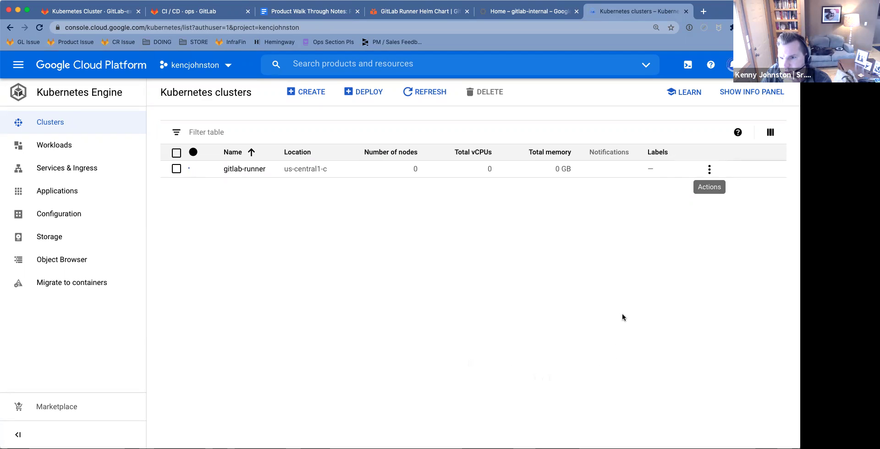
click(409, 13)
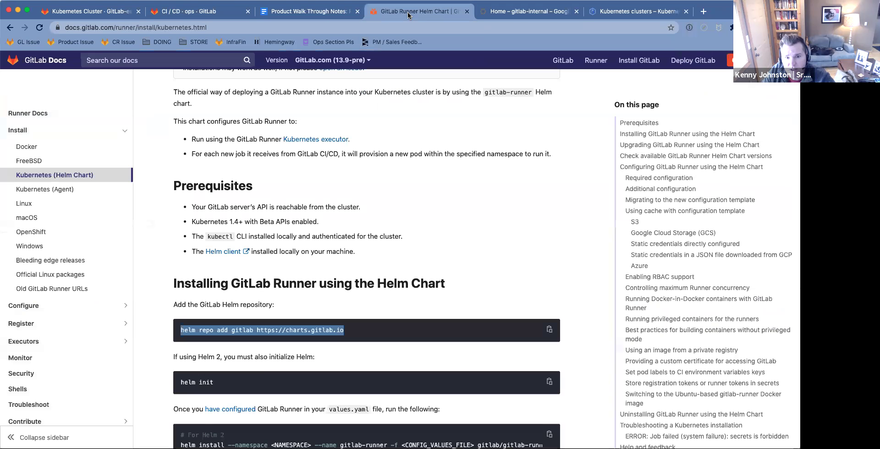
click(270, 350)
drag(343, 331, 175, 333)
key(super+c)
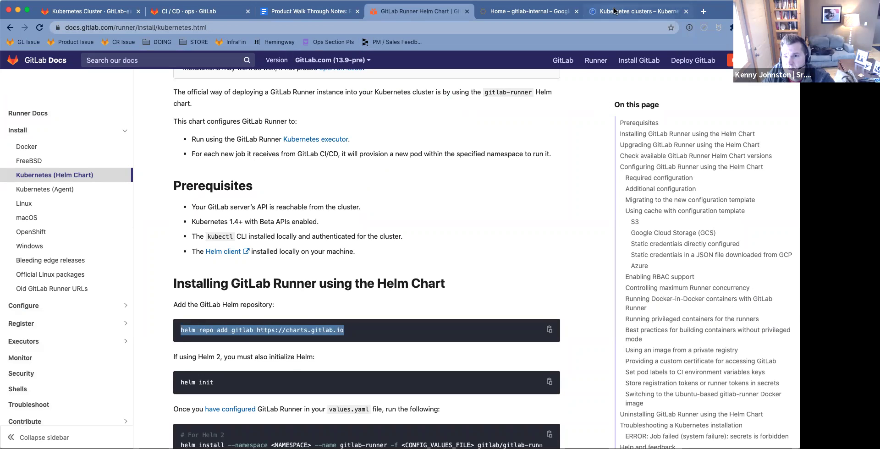
click(637, 11)
key(super+v)
key(Return)
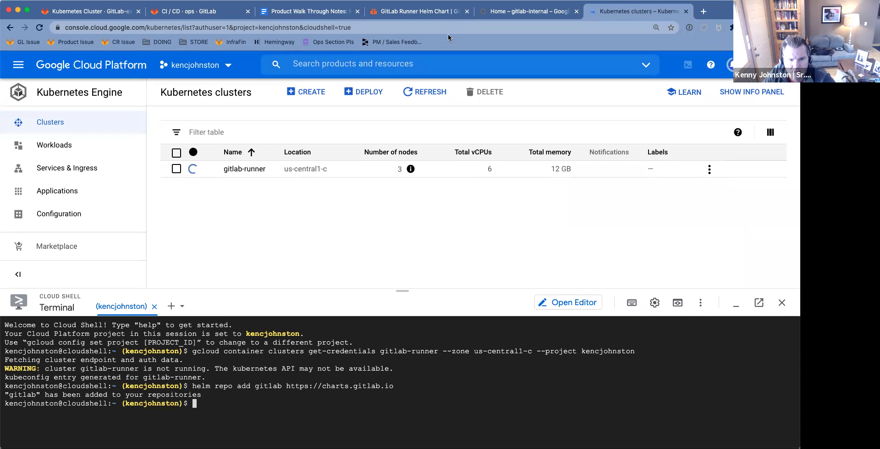
Step: Try to initialize Helm by copying "helm init" from the docs and running it in Cloud Shell
click(253, 9)
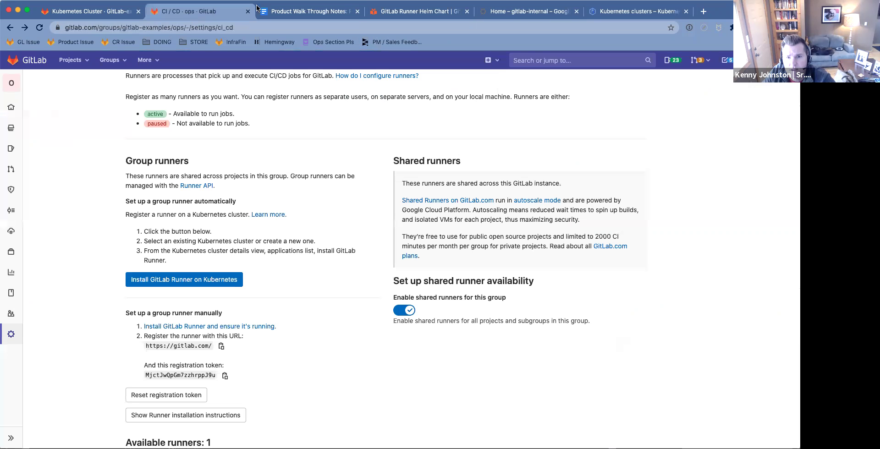
click(403, 11)
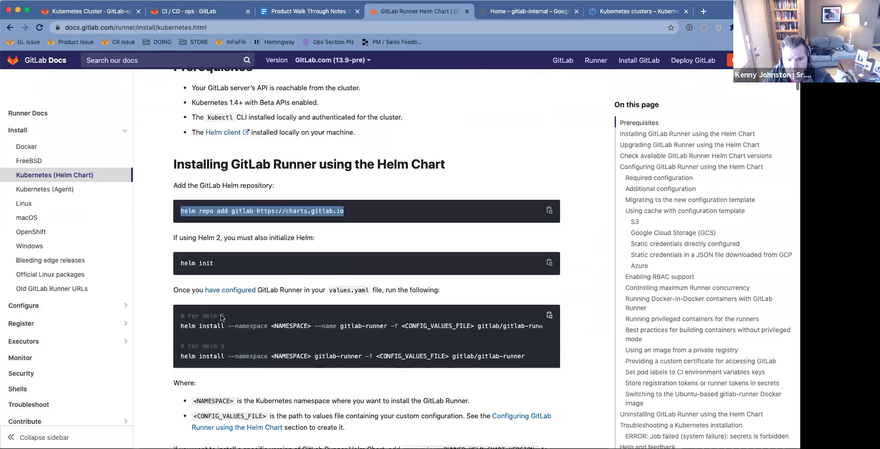
drag(218, 266, 179, 266)
key(ctrl+c)
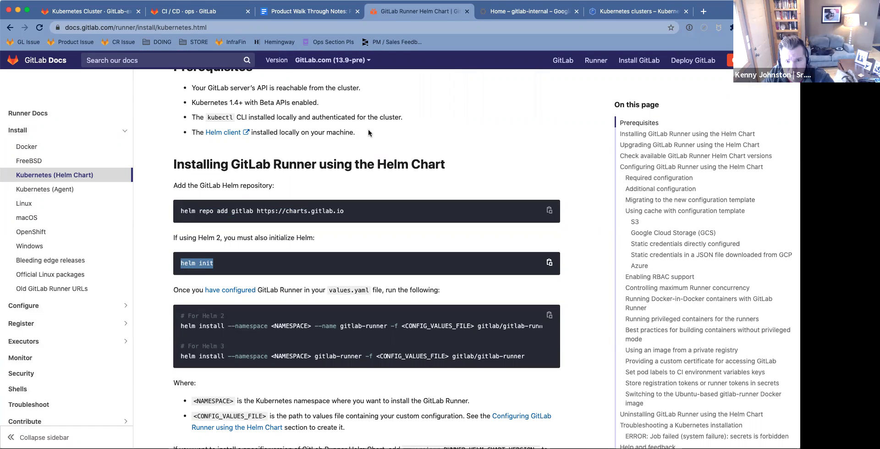
click(624, 10)
key(ctrl+v)
key(Return)
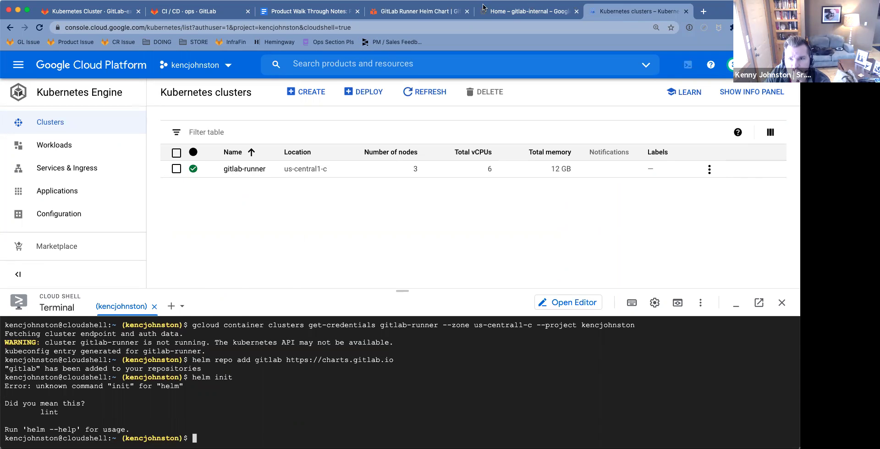
Step: Check the docs' Helm 2 and Helm 3 install instructions and open the linked GitLab Runner configuration section in a new tab
click(406, 12)
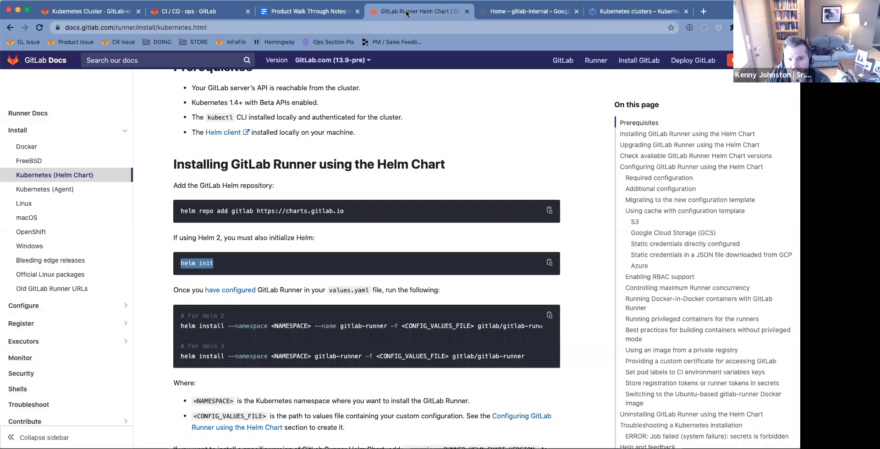
click(625, 13)
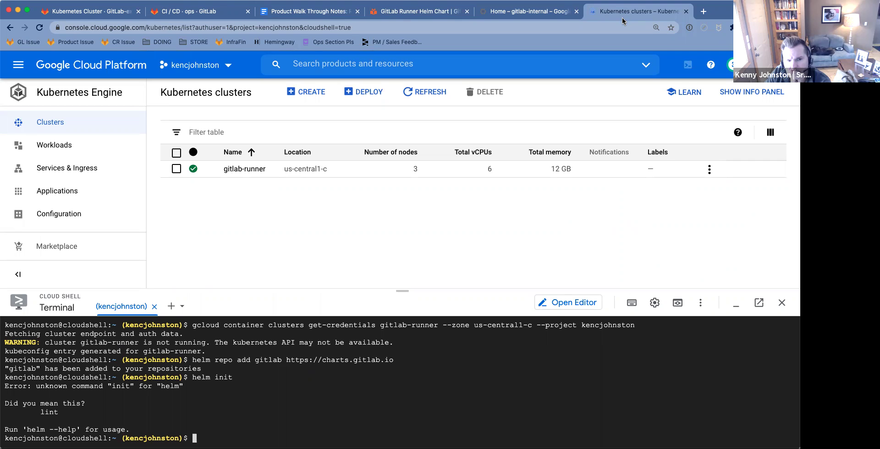
click(417, 15)
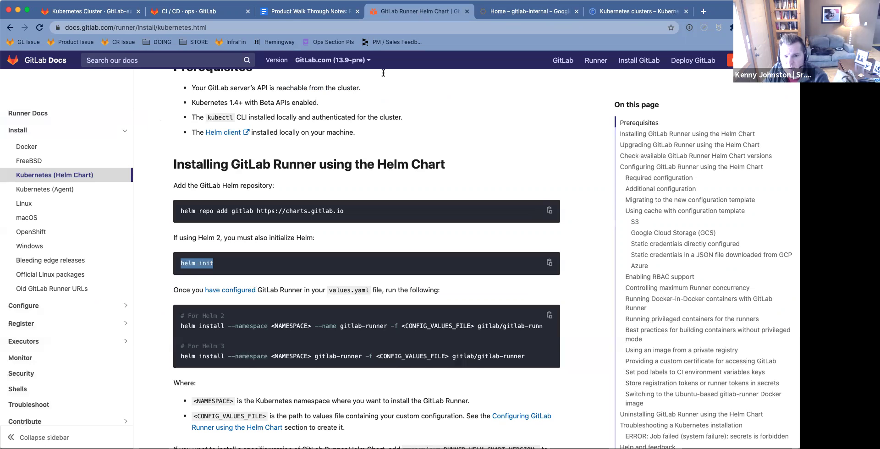
click(213, 239)
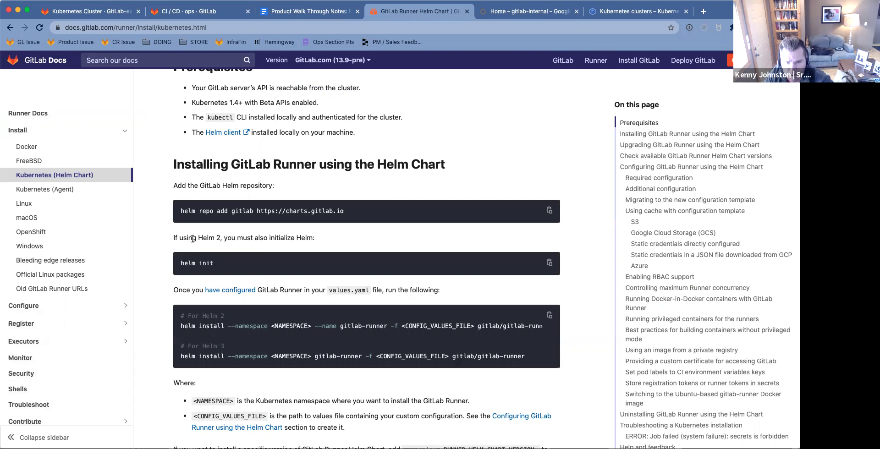
drag(314, 238, 192, 237)
scroll(199, 311, down, 1)
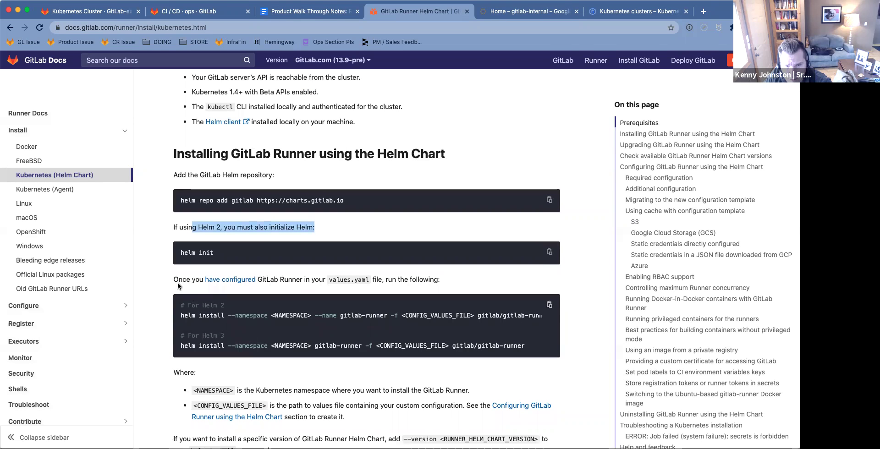
scroll(178, 282, down, 4)
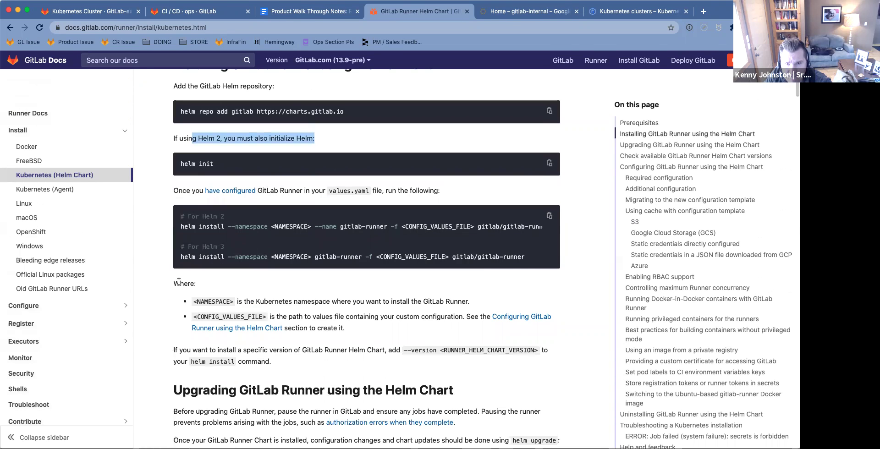
super+click(239, 191)
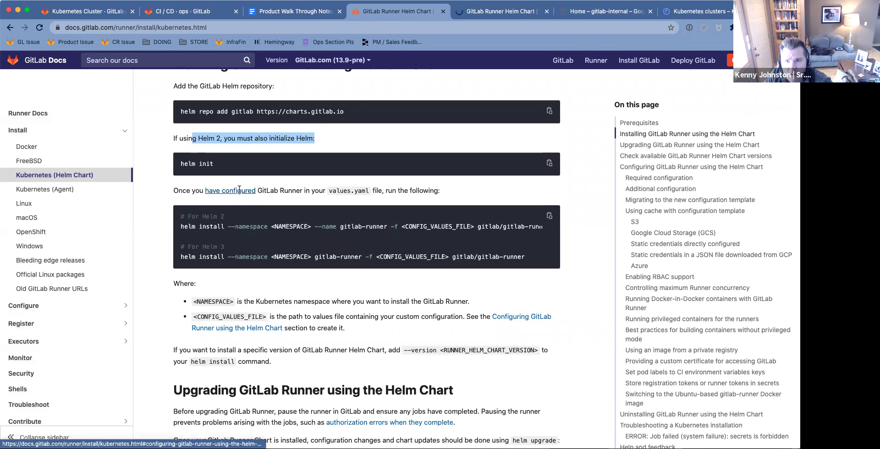
Step: Read the Required configuration part of the Helm Chart configuration section and open the linked default values.yaml in a new tab
click(489, 12)
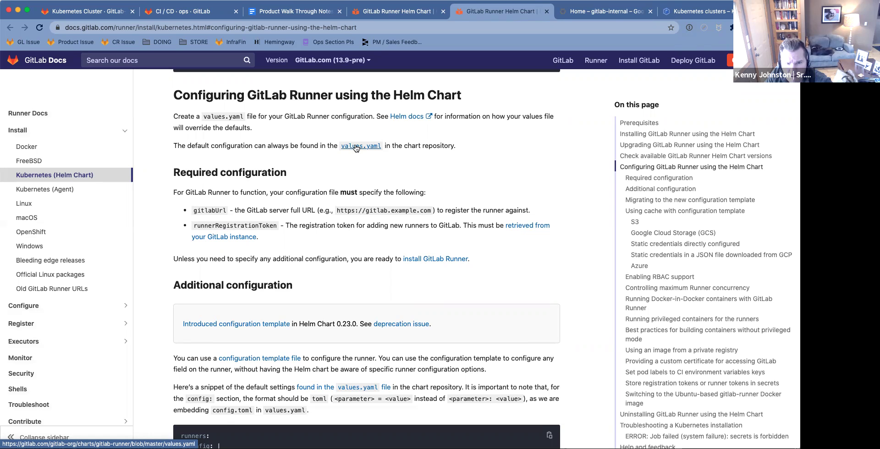
scroll(355, 148, down, 3)
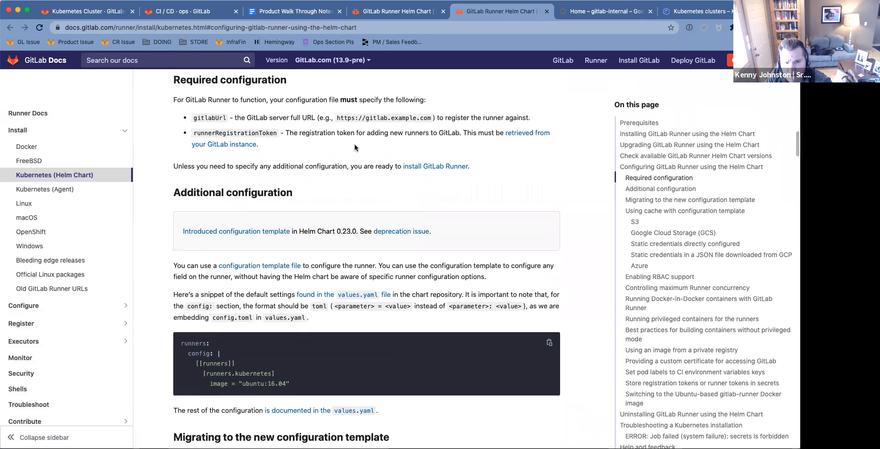
scroll(356, 148, up, 2)
click(362, 112)
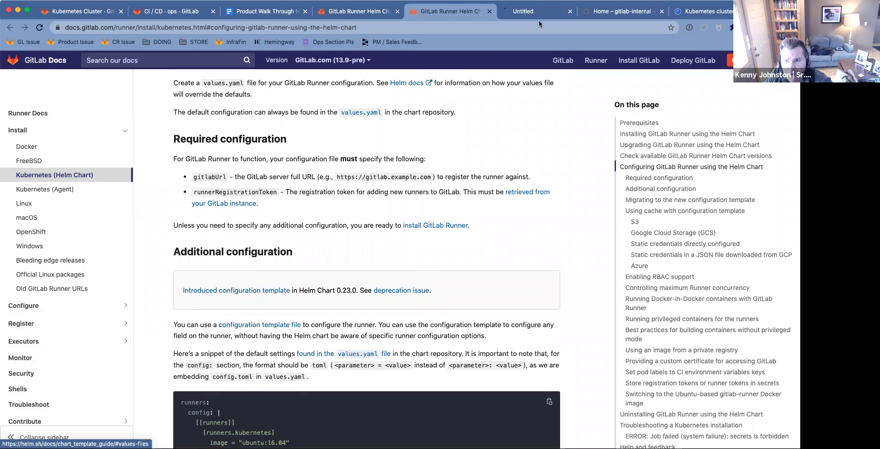
click(521, 11)
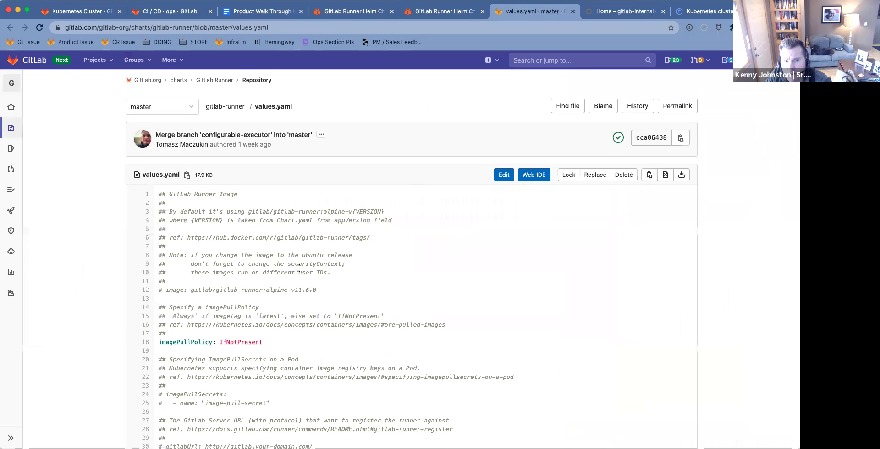
Step: Skim the chart's default values.yaml from start to end and back, checking the runners, metrics and RBAC settings
scroll(298, 268, down, 20)
scroll(299, 267, down, 20)
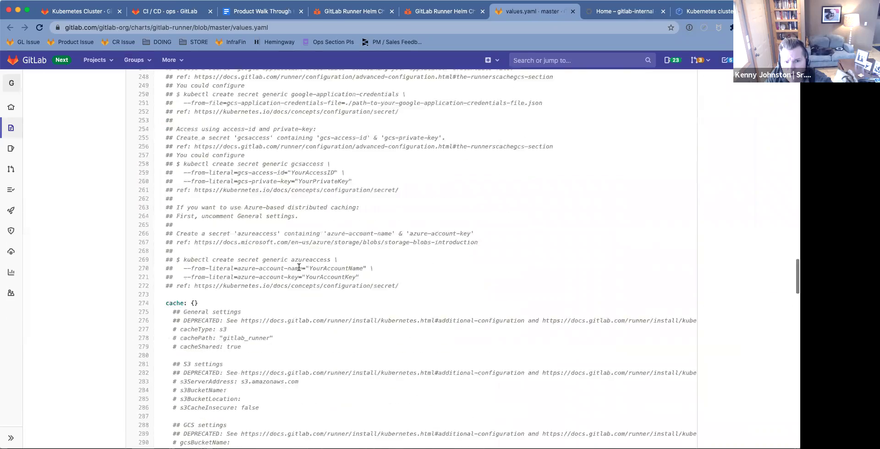
scroll(299, 271, down, 8)
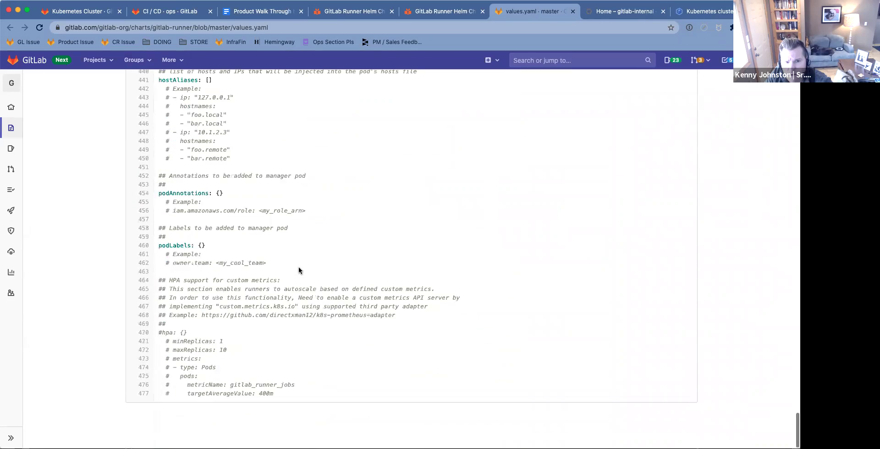
scroll(299, 270, up, 20)
scroll(299, 270, up, 20)
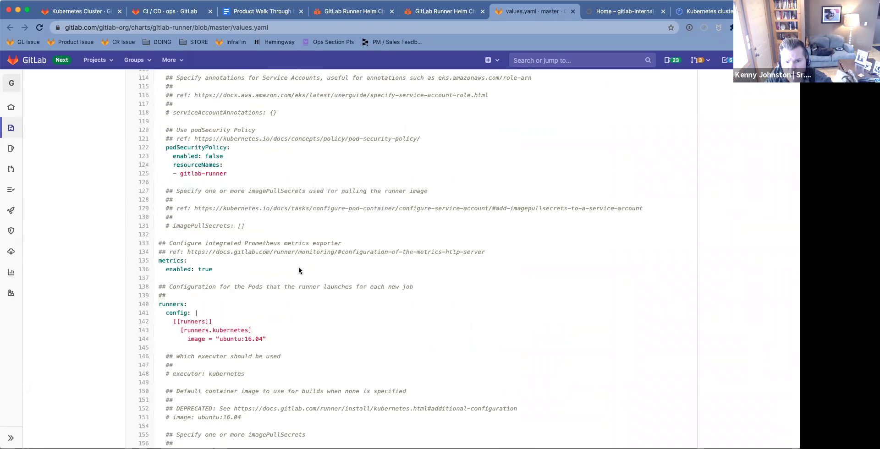
scroll(298, 270, up, 5)
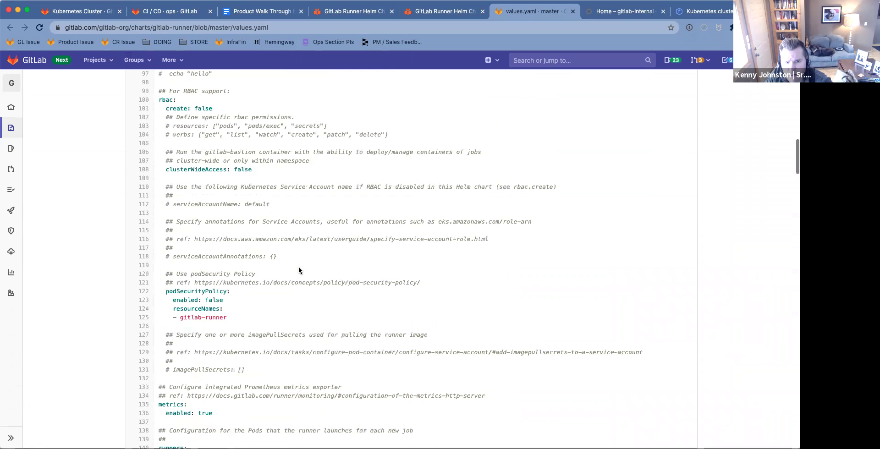
scroll(299, 270, up, 20)
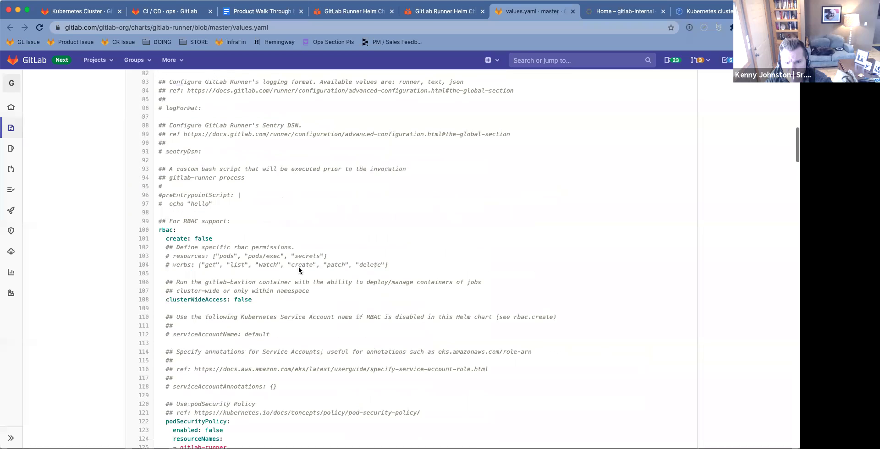
scroll(299, 266, up, 8)
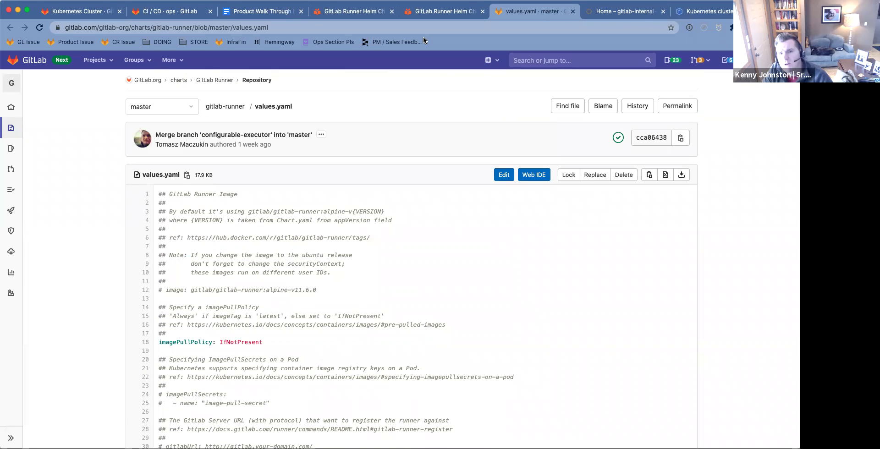
Step: Return to the Helm Chart docs and reread how to create values.yaml and which settings it must specify
click(435, 10)
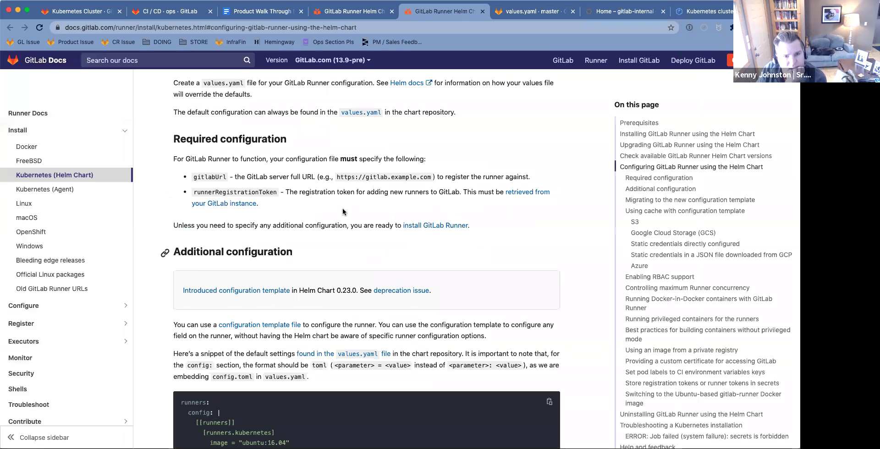
scroll(343, 211, up, 5)
scroll(343, 212, down, 3)
scroll(343, 209, up, 3)
scroll(343, 210, down, 5)
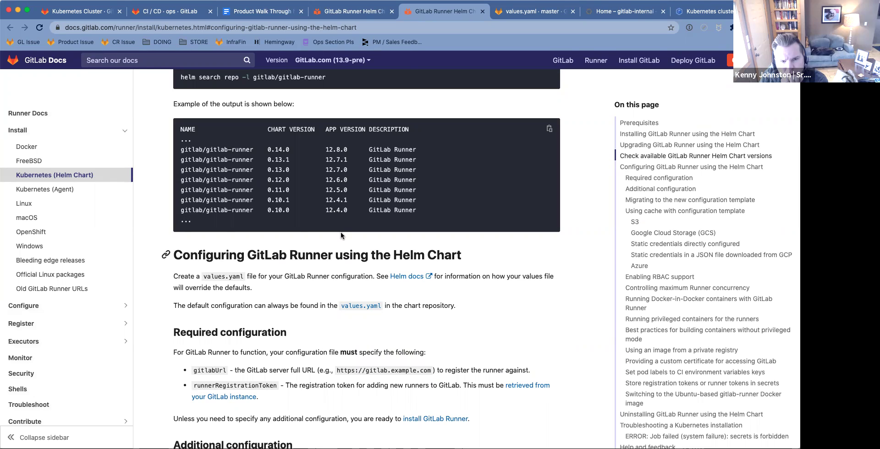
scroll(340, 236, down, 2)
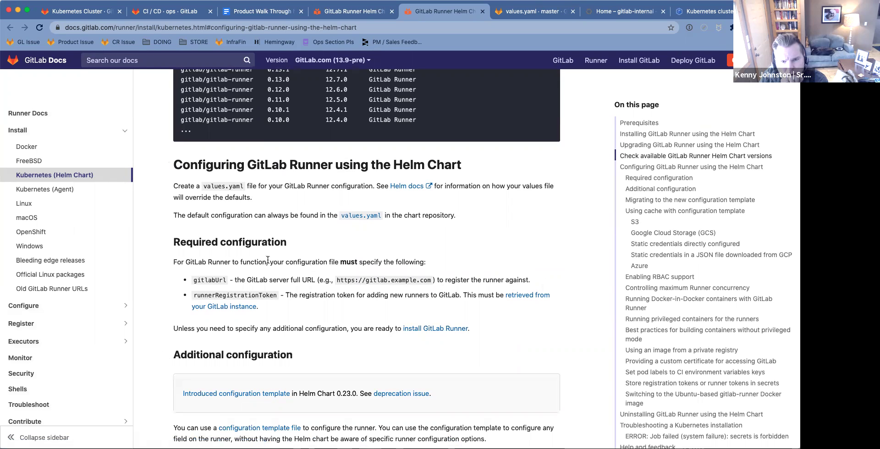
Step: Examine the docs on additional configuration, template migration, cache storage, RBAC support and runner concurrency
scroll(268, 260, down, 5)
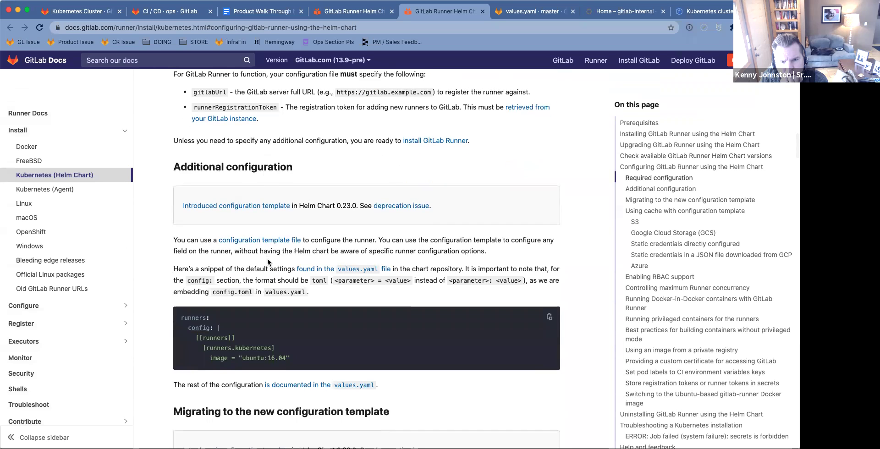
scroll(267, 260, down, 1)
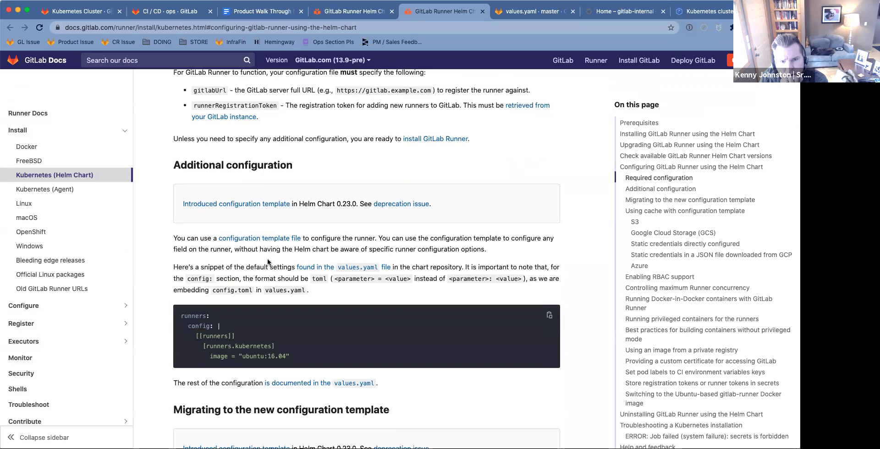
scroll(268, 262, down, 4)
scroll(267, 260, down, 3)
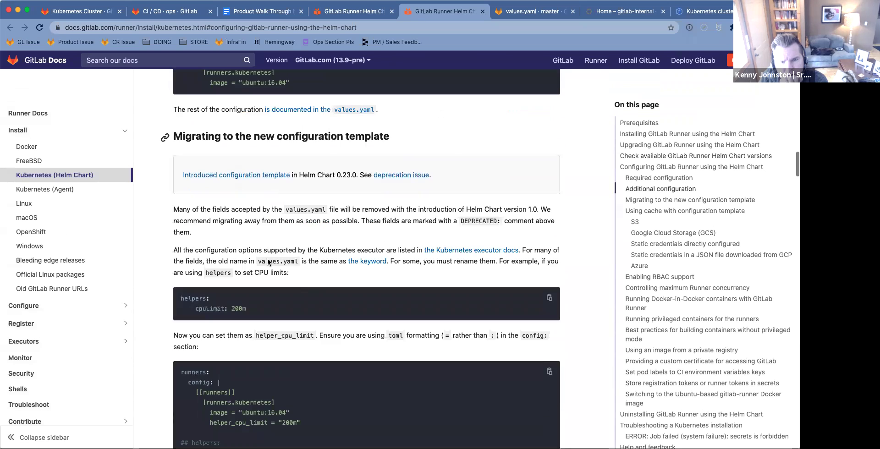
scroll(267, 260, down, 4)
scroll(268, 258, down, 3)
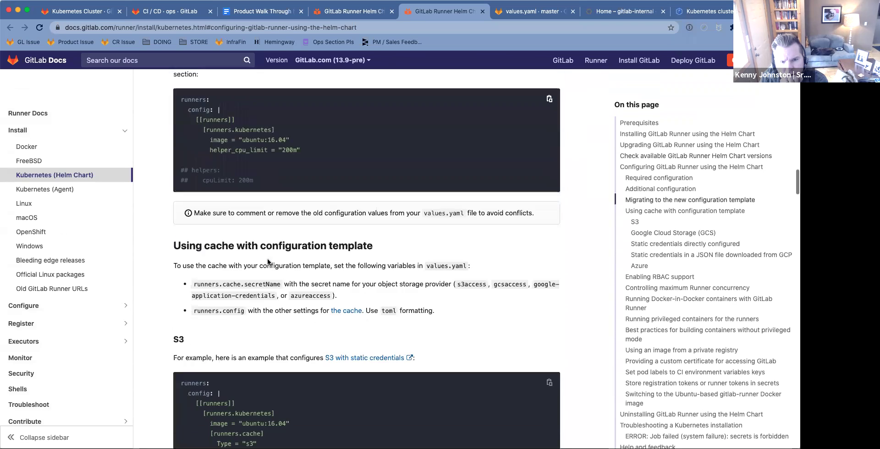
scroll(268, 258, down, 10)
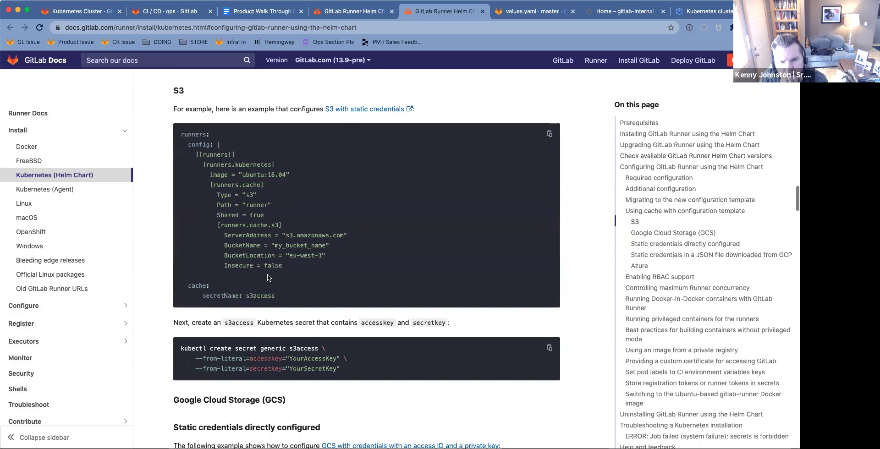
scroll(267, 275, down, 13)
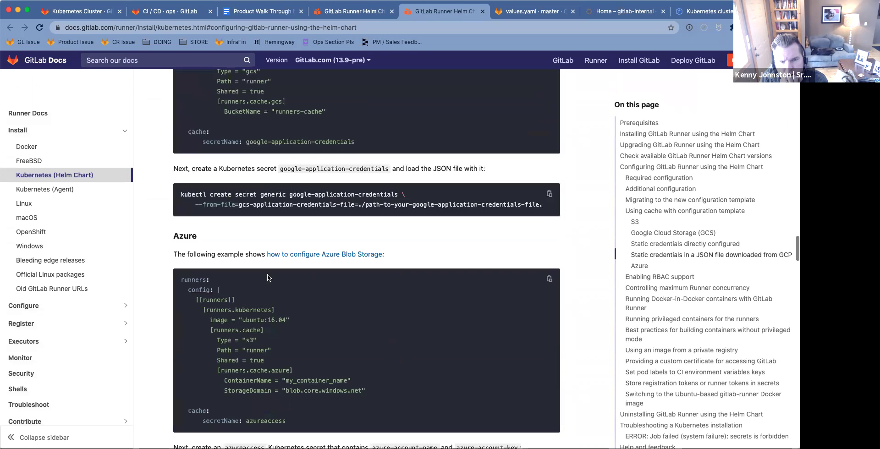
scroll(268, 274, down, 10)
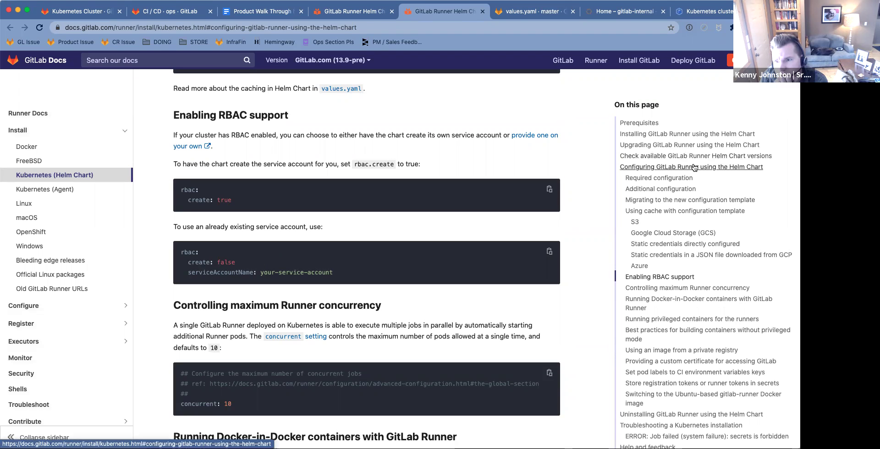
Step: Review the Installing GitLab Runner using the Helm Chart section, checking the config values file argument of the helm install command
click(681, 134)
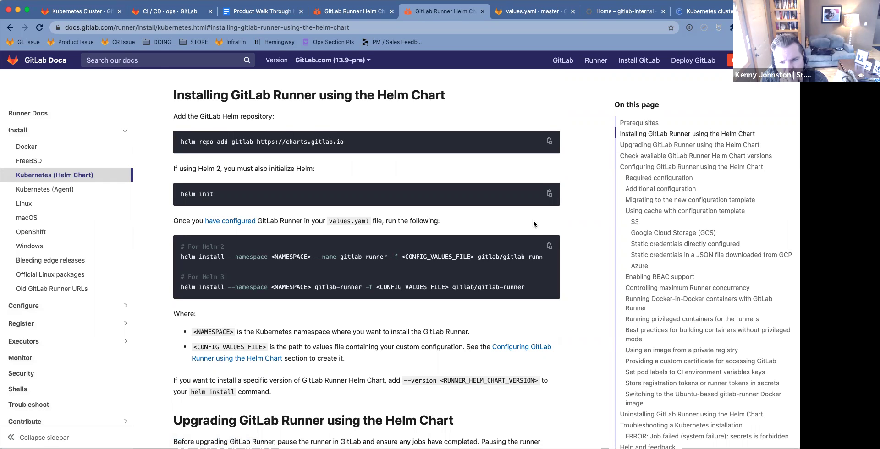
scroll(533, 223, down, 4)
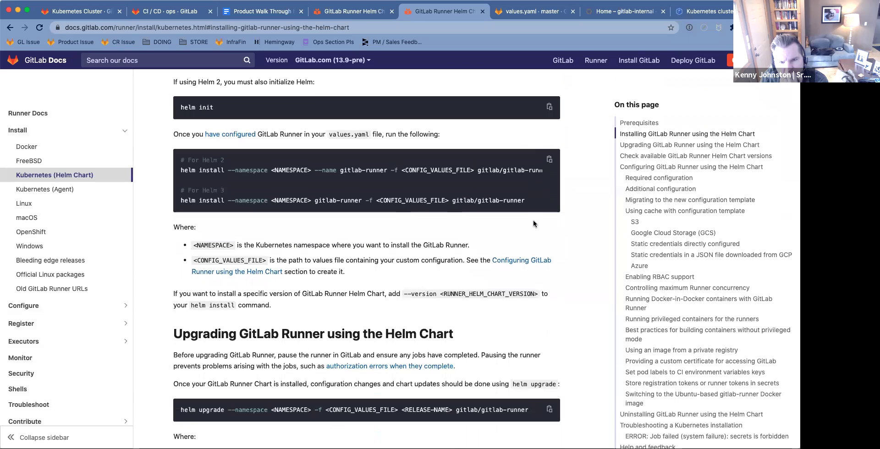
scroll(532, 220, up, 2)
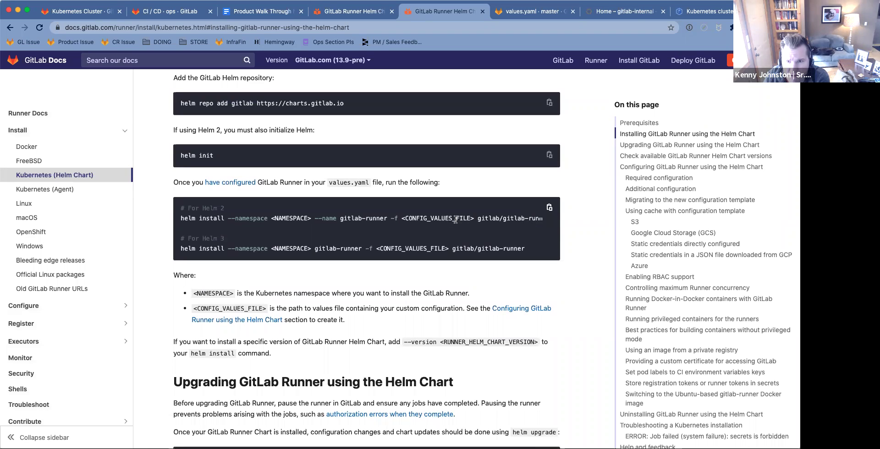
drag(456, 221, 577, 226)
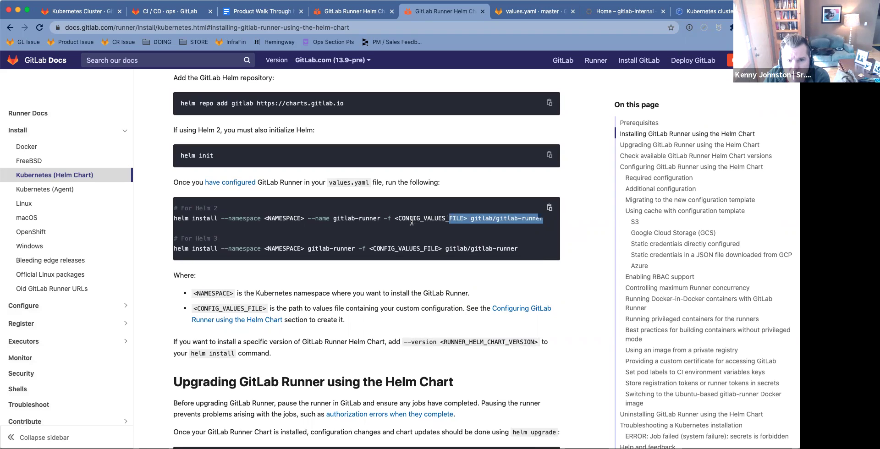
click(343, 220)
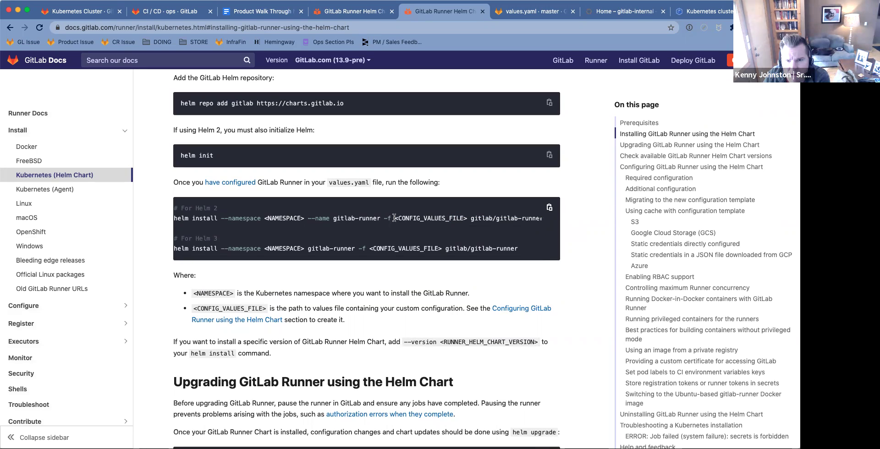
Step: Follow the link to the configuration section again and return to the values.yaml file already open in its own tab
click(520, 310)
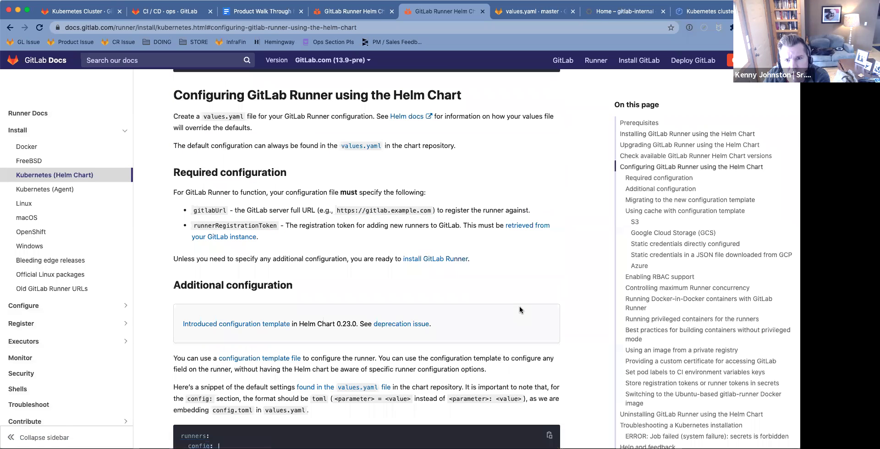
click(354, 147)
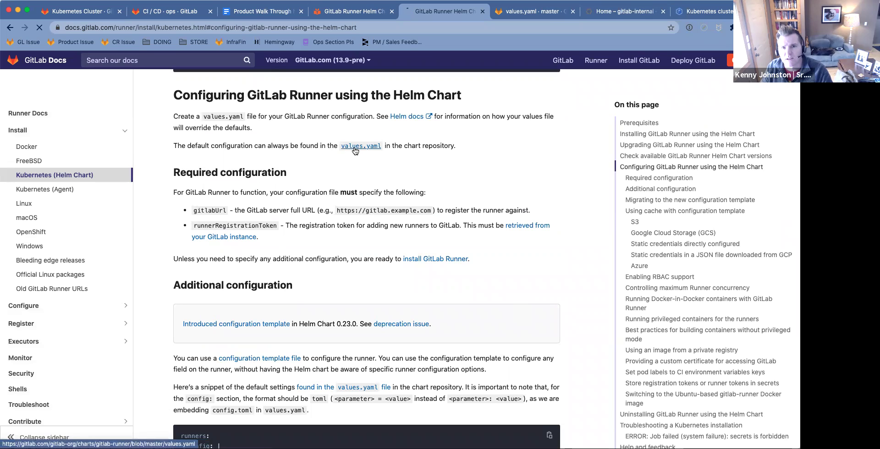
click(10, 27)
click(541, 11)
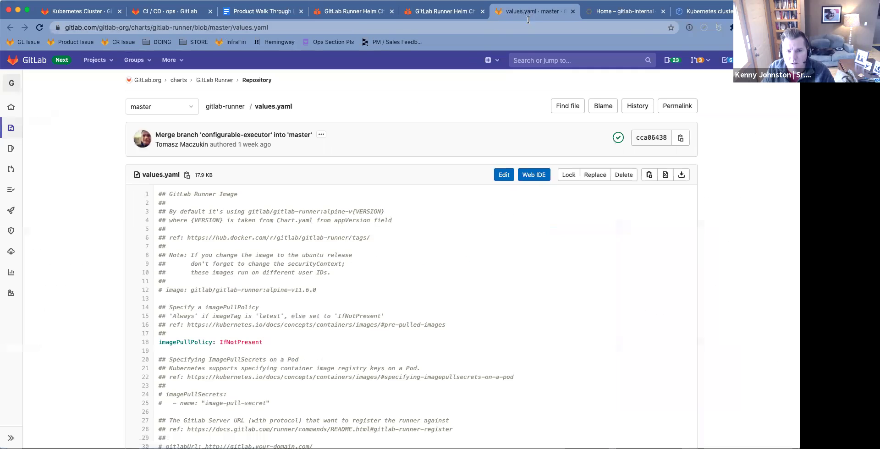
Step: Search values.yaml for "gitlab", select the commented gitlabUrl line and check the registration token setting below it
scroll(369, 250, down, 3)
key(super+f)
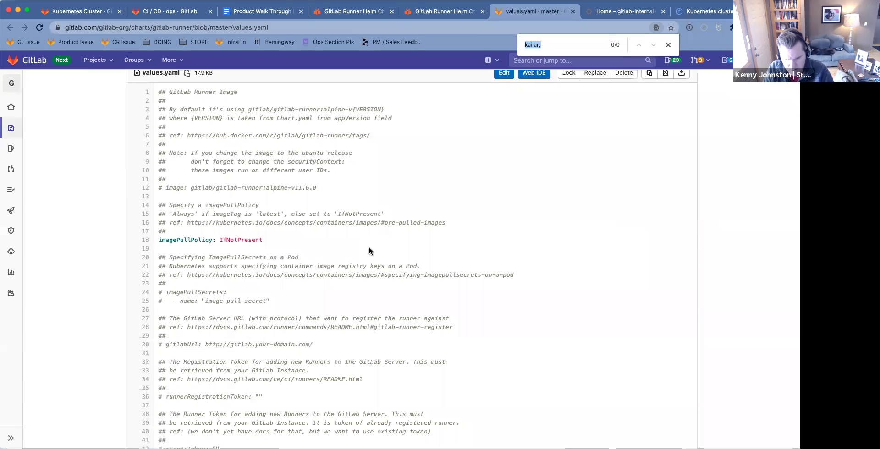
text(gitlab)
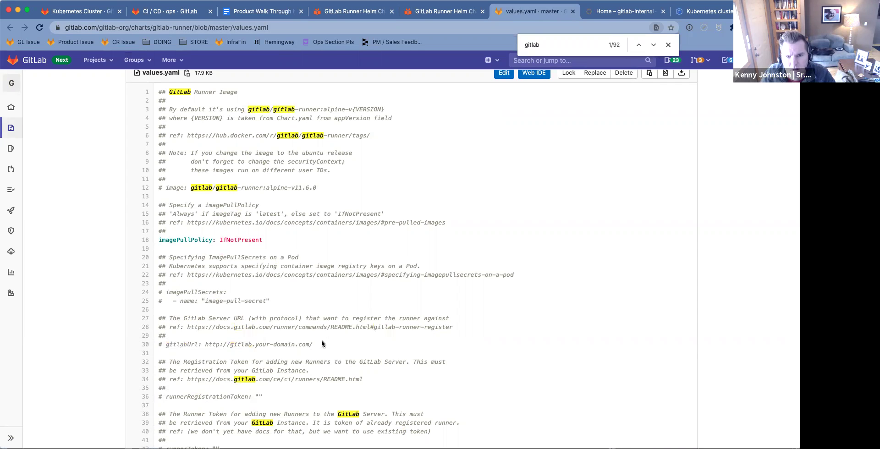
drag(313, 345, 162, 347)
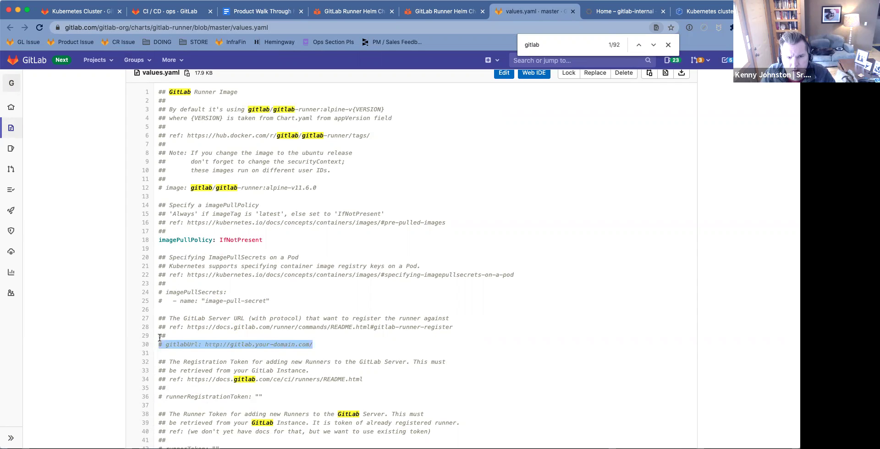
scroll(223, 234, down, 5)
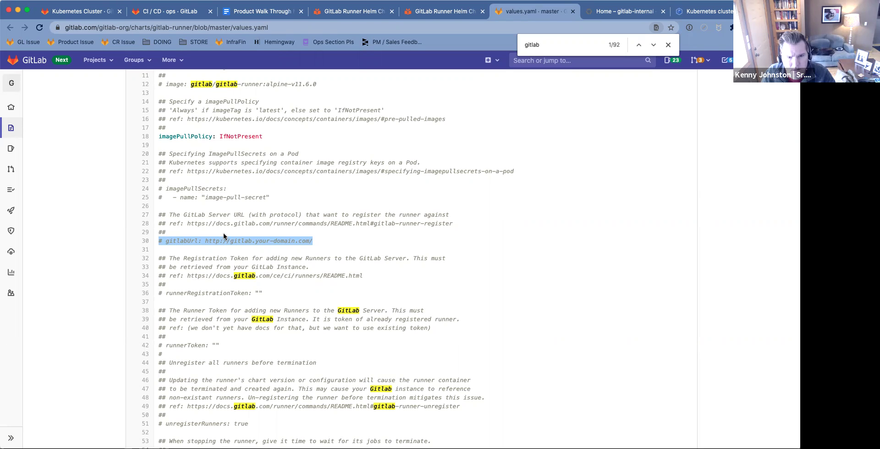
scroll(223, 236, down, 1)
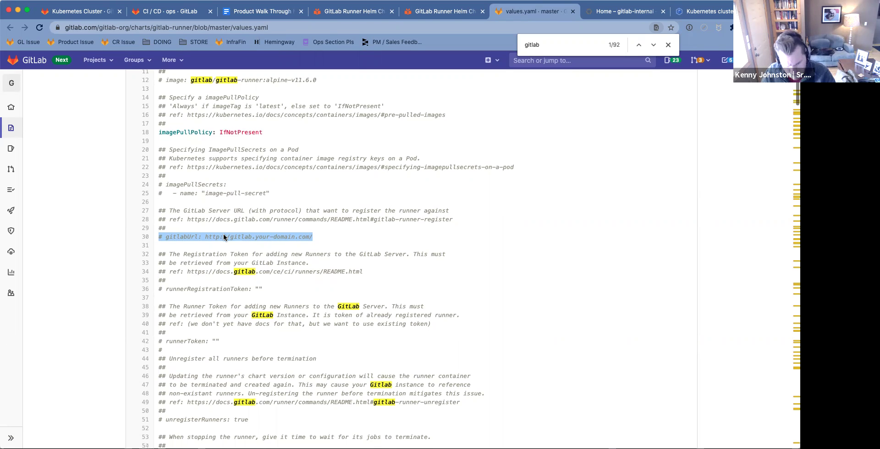
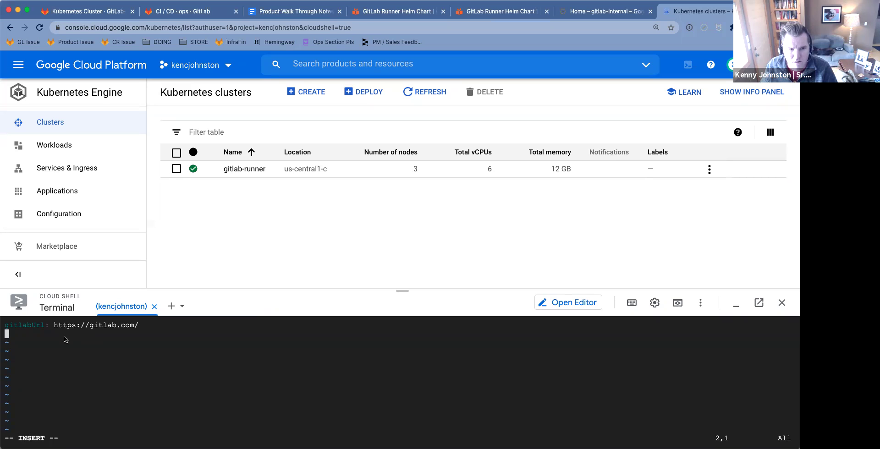
Step: Place the cursor at the end of the gitlabUrl line in the values file open in the terminal
click(174, 328)
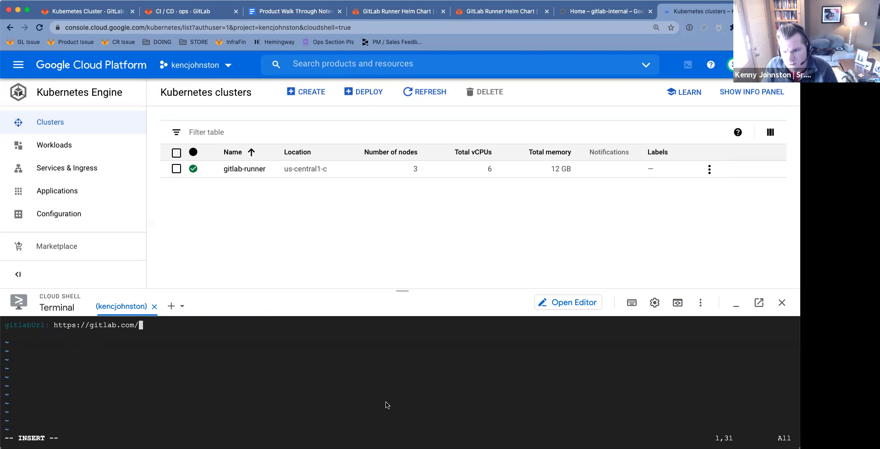
click(247, 337)
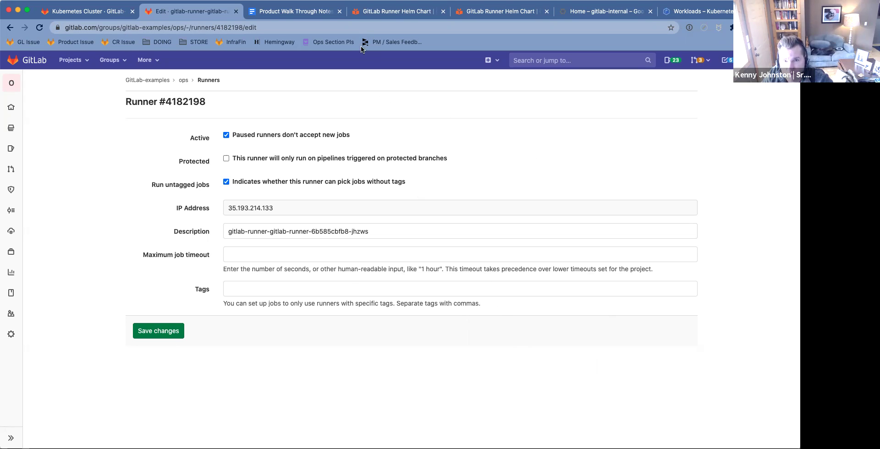
Step: Go to the Google Cloud Workloads page, check values.yml in the Cloud Shell Editor and return to the terminal
click(701, 13)
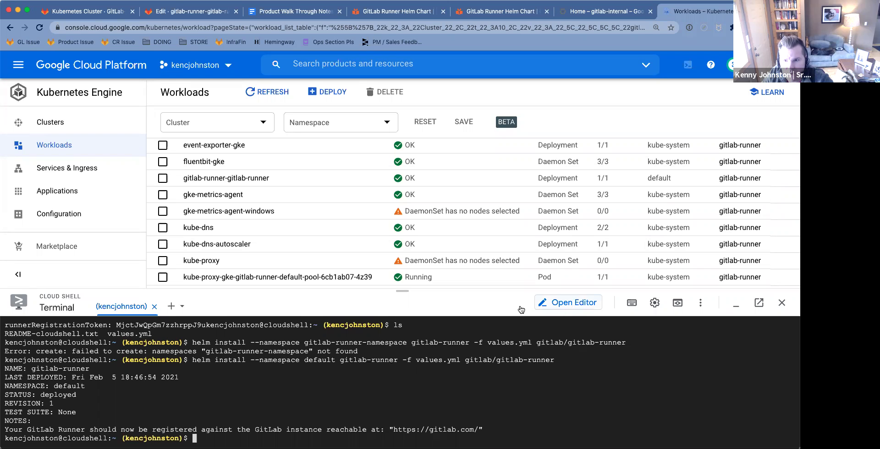
click(588, 310)
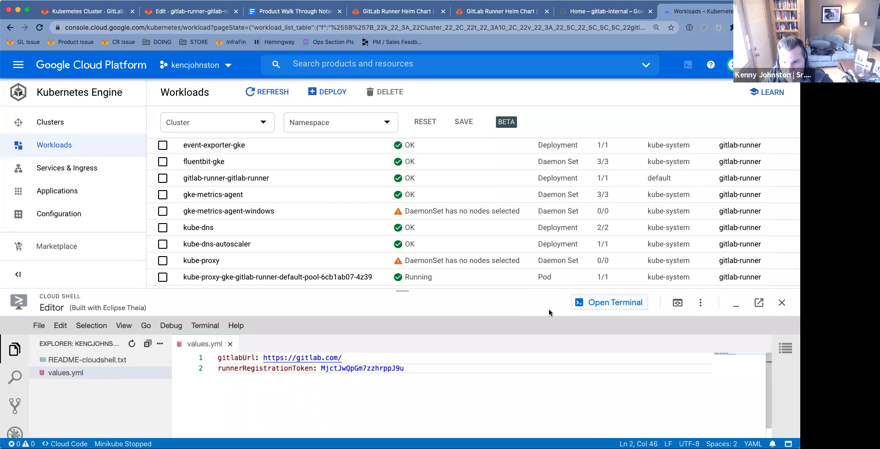
click(613, 303)
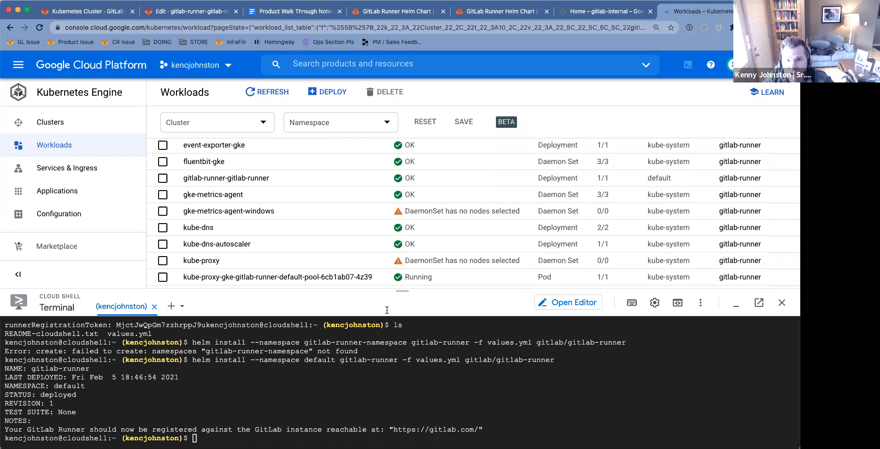
Step: Return to the ops group's CI/CD settings in GitLab, expand Runners and open the group runner for editing
click(176, 15)
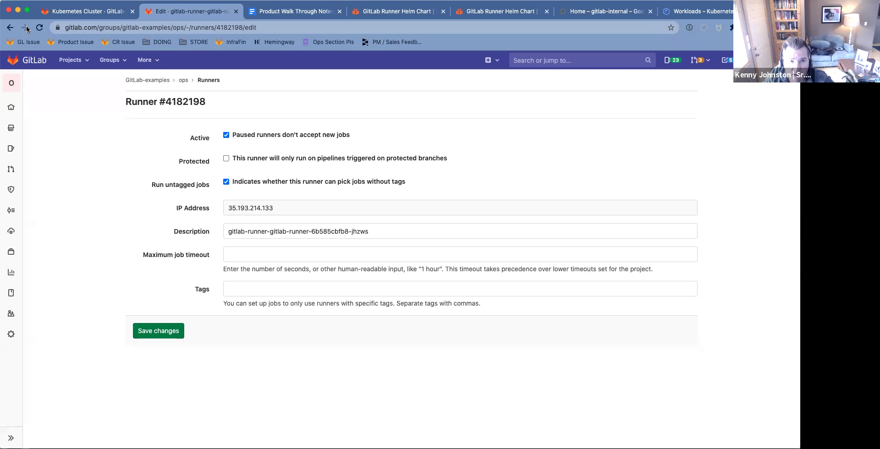
click(9, 27)
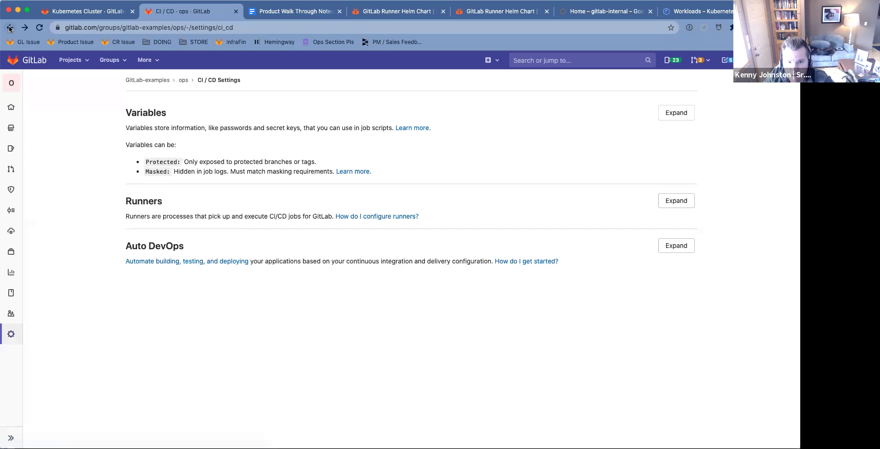
click(677, 204)
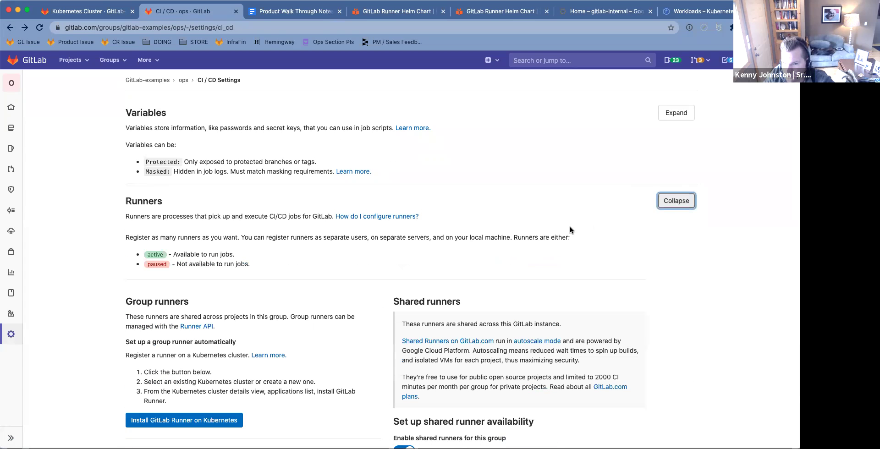
scroll(570, 229, down, 10)
scroll(570, 226, down, 3)
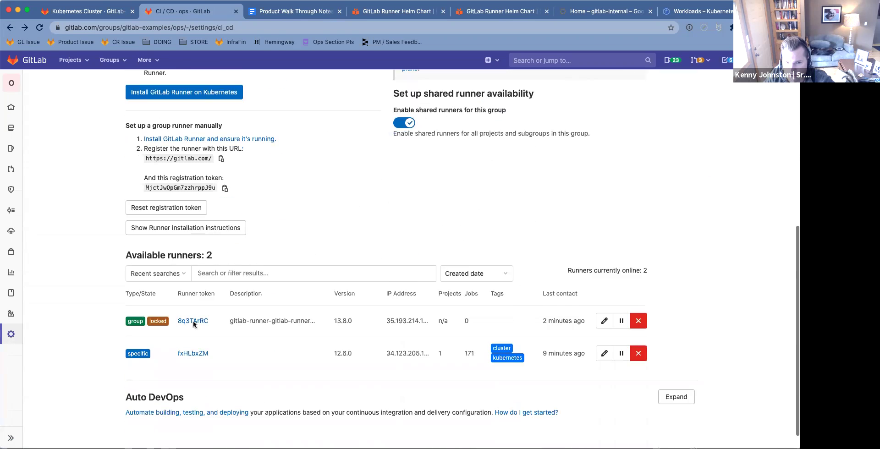
click(603, 322)
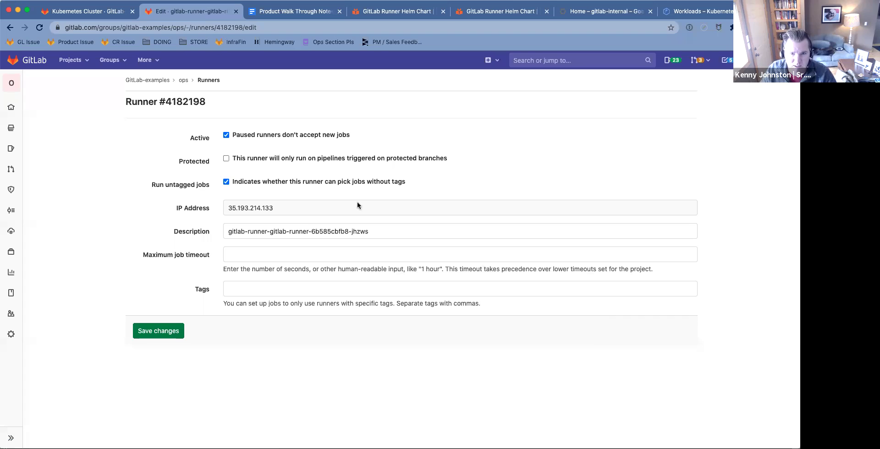
Step: Add the tag op-group to the group runner and save the changes
click(276, 291)
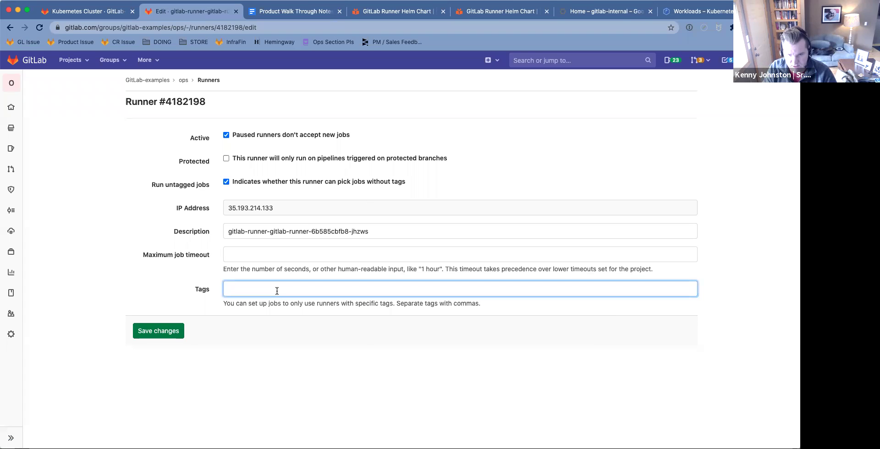
text(op)
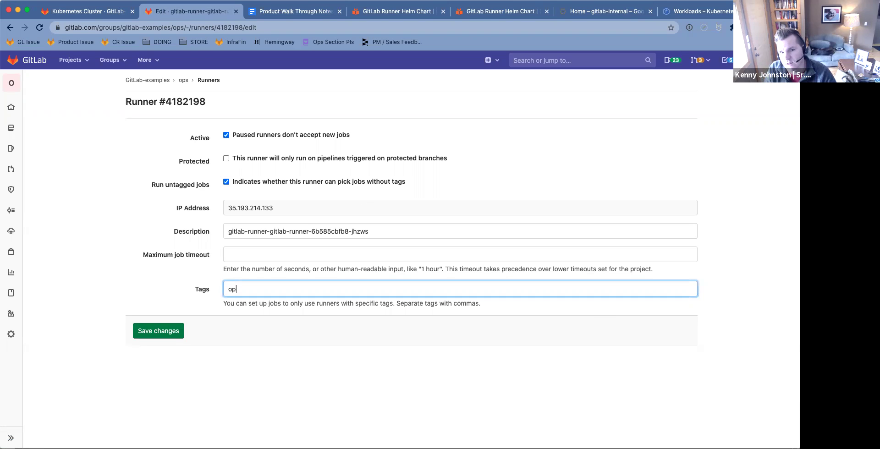
text(-group)
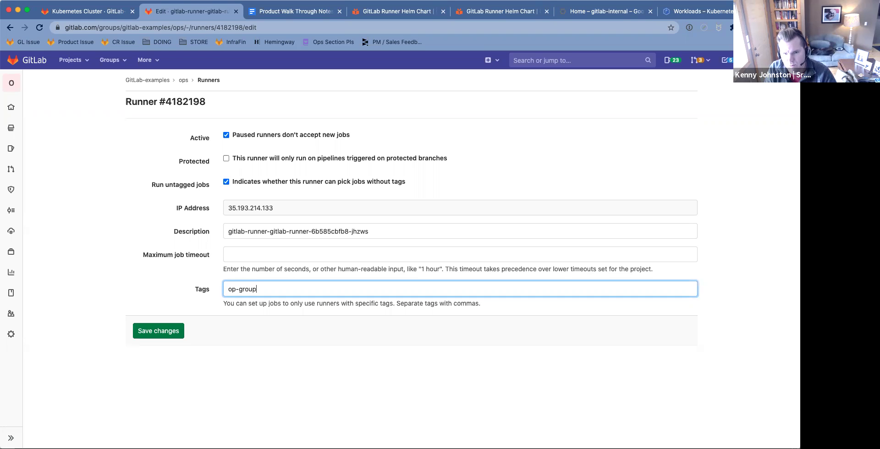
click(133, 275)
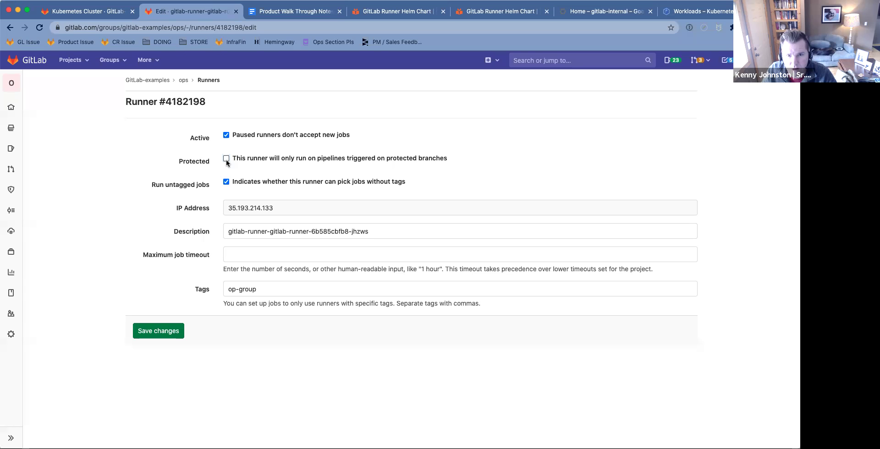
click(226, 135)
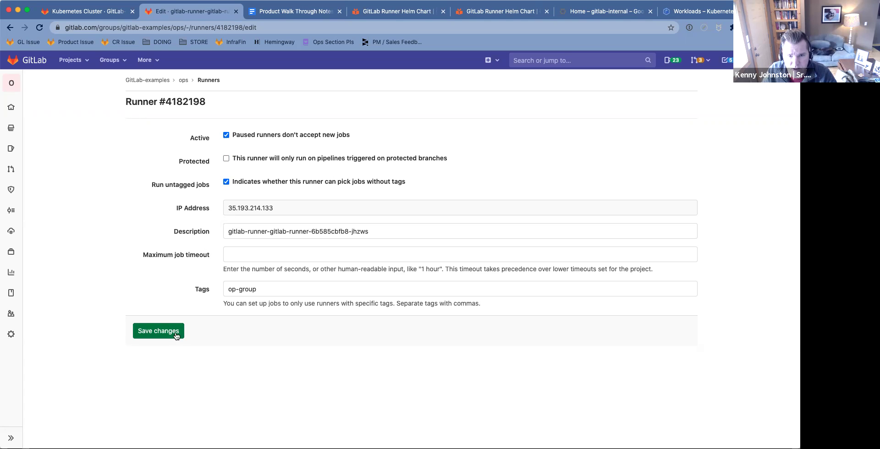
click(152, 332)
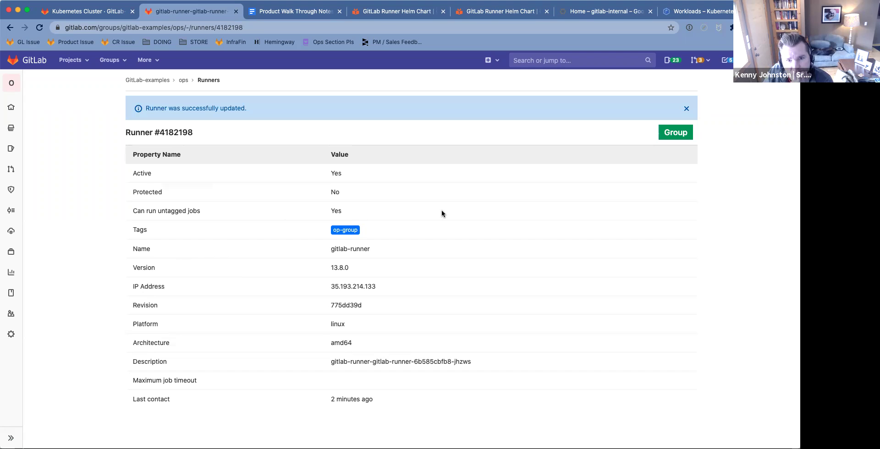
scroll(442, 211, down, 1)
scroll(442, 211, up, 1)
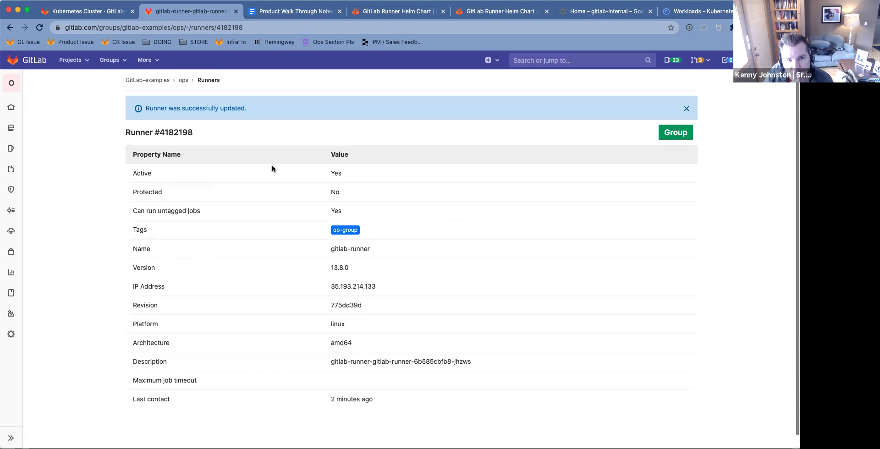
Step: Go back to the ops group's CI/CD settings, reload the page and check the group runner in the available runners list
click(10, 29)
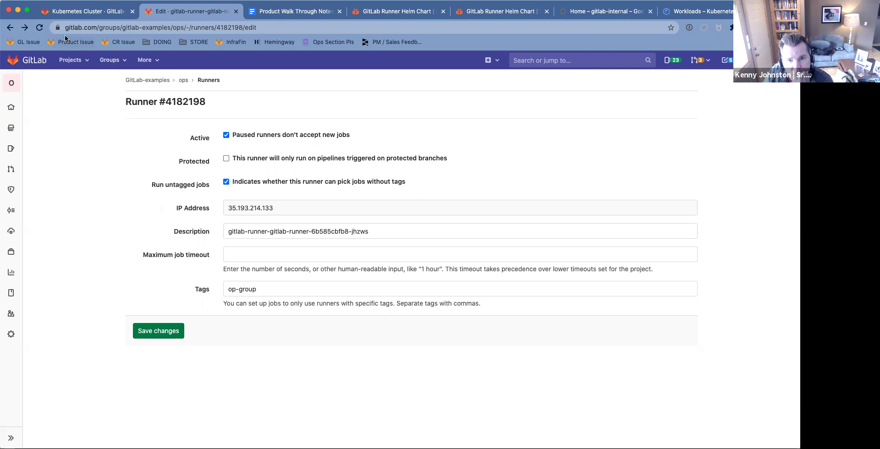
click(11, 27)
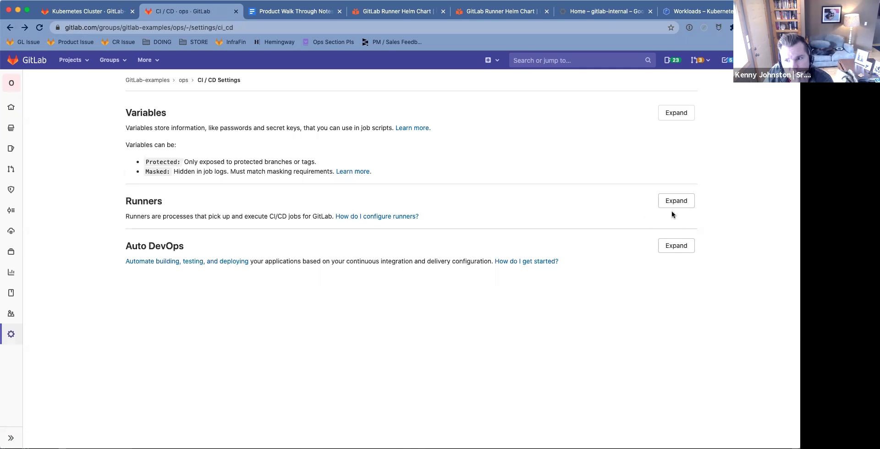
click(672, 203)
scroll(488, 178, down, 7)
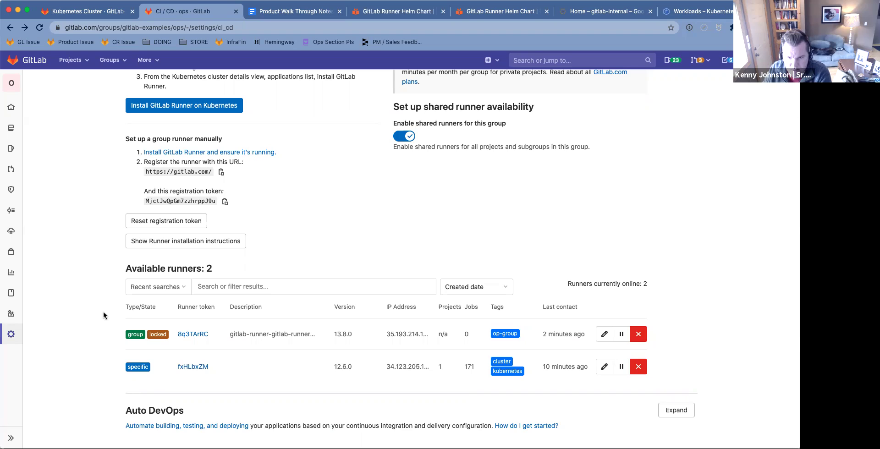
click(40, 30)
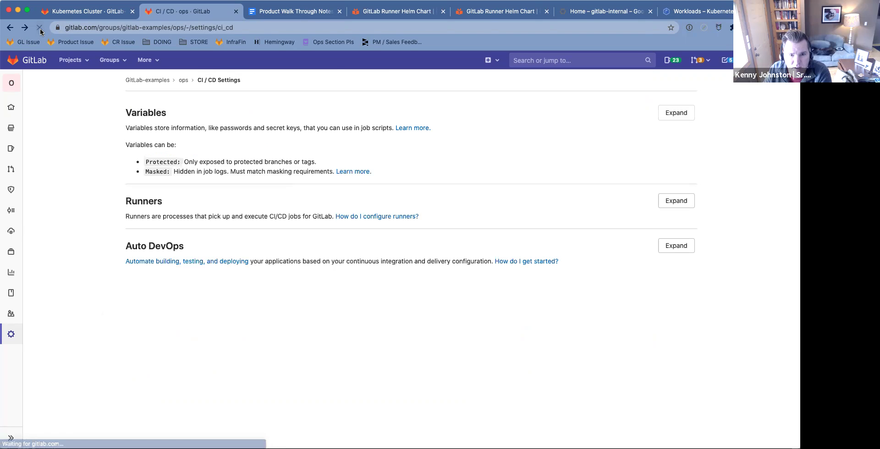
click(675, 201)
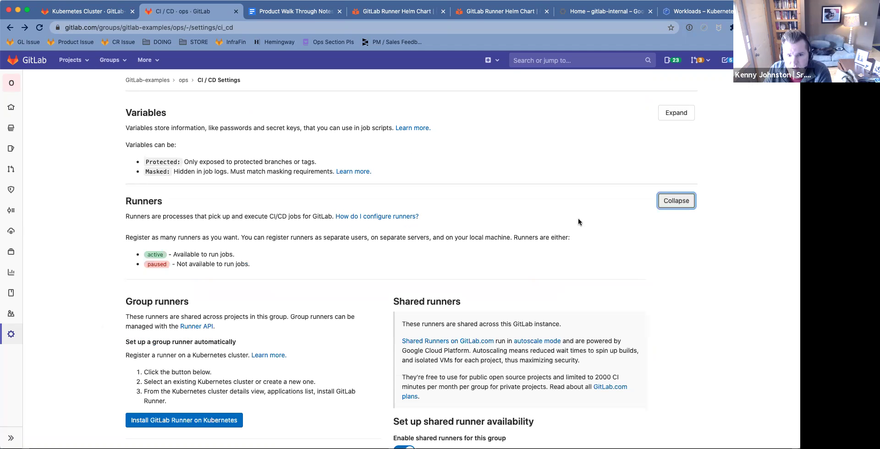
scroll(73, 266, down, 7)
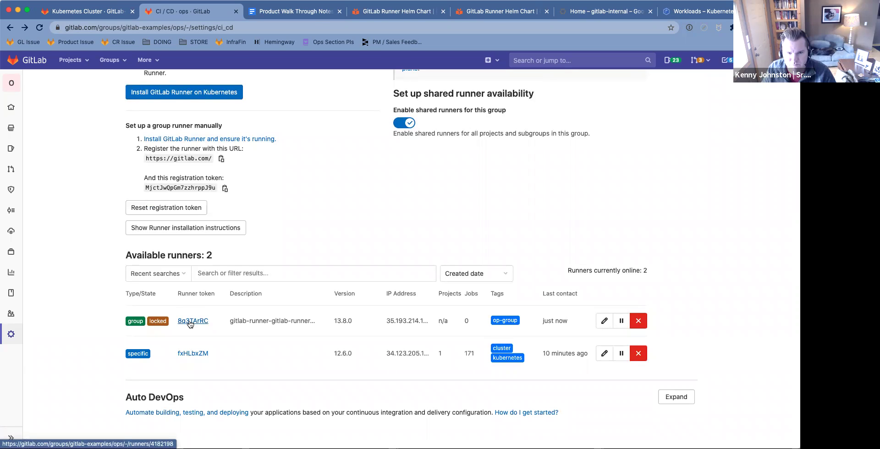
Step: Inspect the group runner's details page and return to the expanded Runners section of the CI/CD settings
click(190, 322)
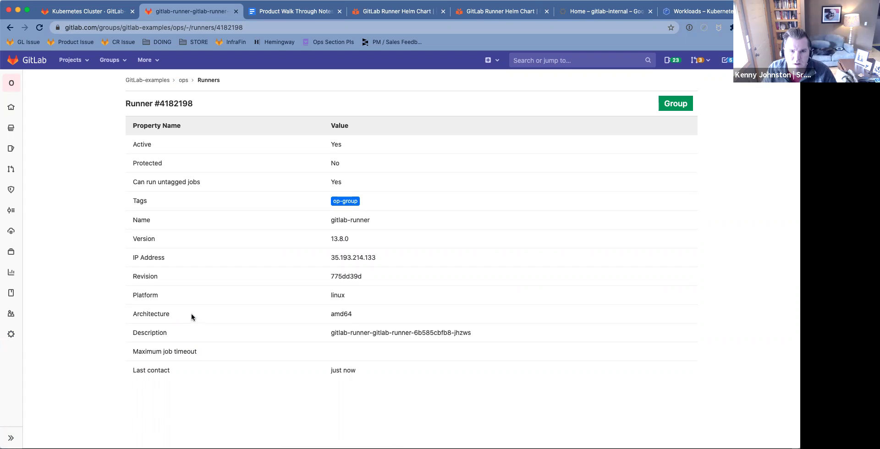
click(10, 28)
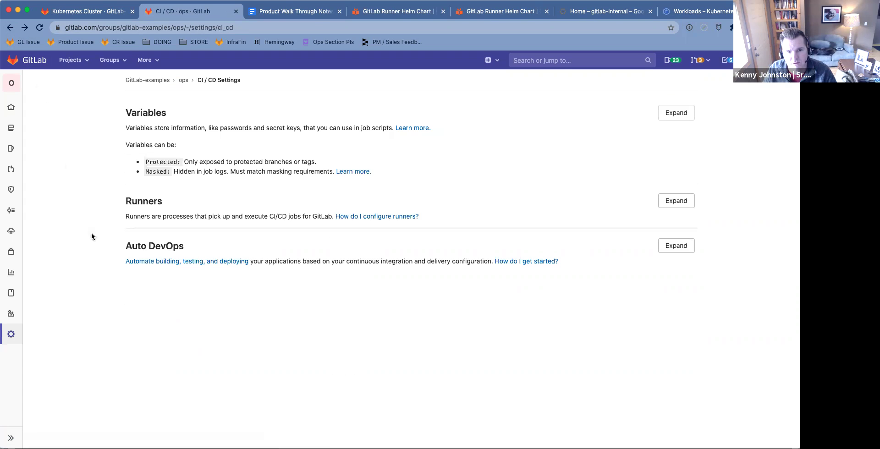
click(670, 202)
scroll(94, 252, down, 3)
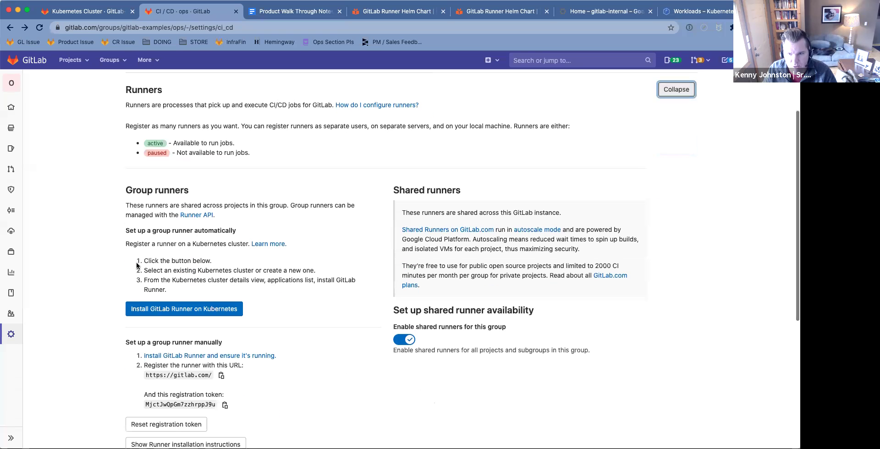
scroll(83, 256, down, 5)
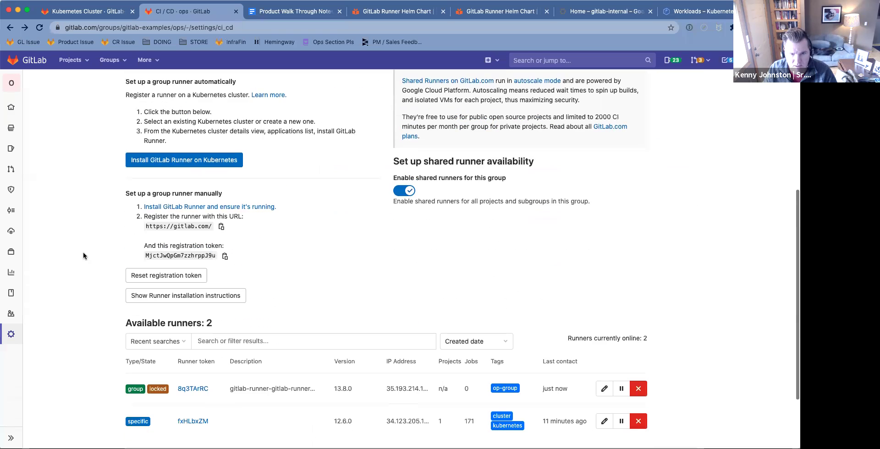
Step: Search the GitLab docs for "locked runner" in a new browser tab and open the Configuring runners in GitLab page
key(ctrl+t)
text(gd)
key(Tab)
text(locked runner)
key(Return)
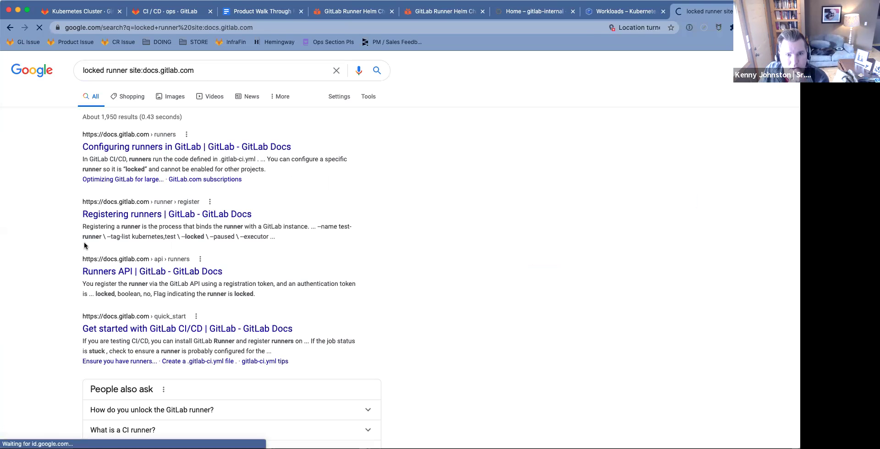
click(187, 146)
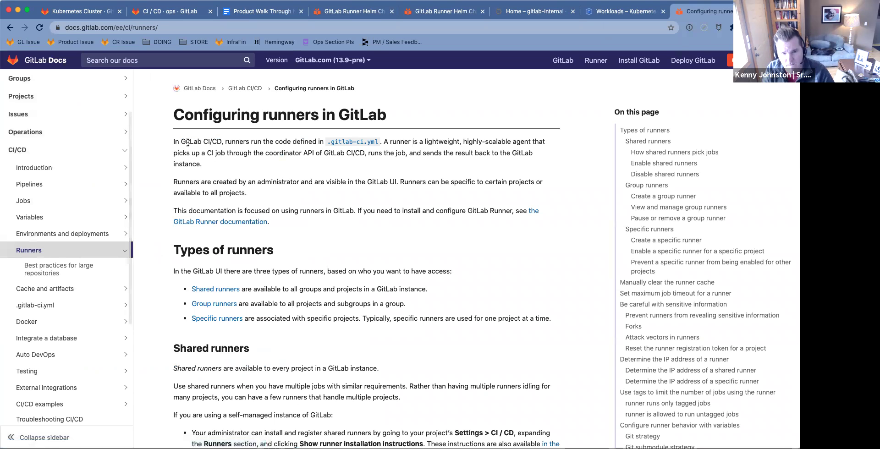
Step: Find "locked" on the docs page and read the sections on enabling a specific runner and preventing its use by other projects
key(ctrl+f)
text(locked)
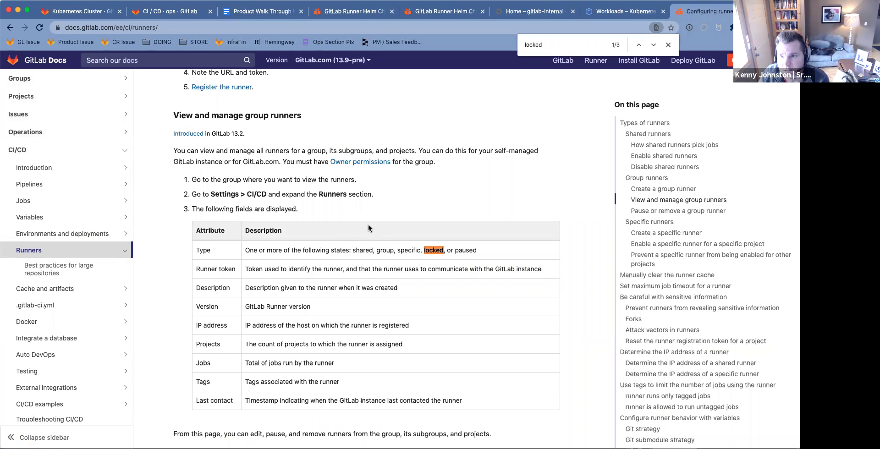
key(Return)
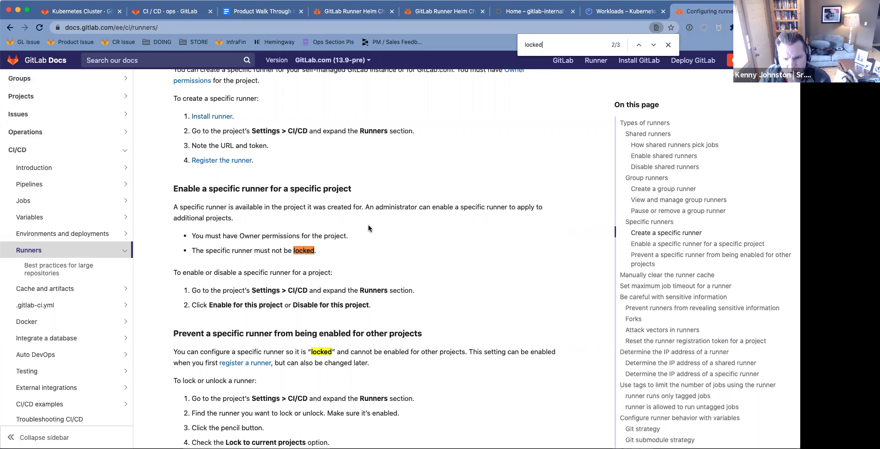
scroll(295, 305, down, 1)
scroll(295, 305, down, 3)
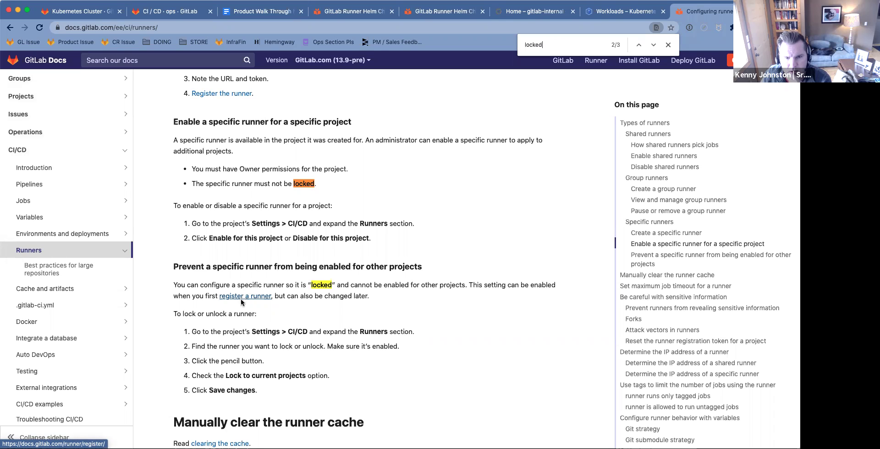
Step: Check the group runner's edit form for a lock option and return to the ops group's CI/CD settings
click(179, 16)
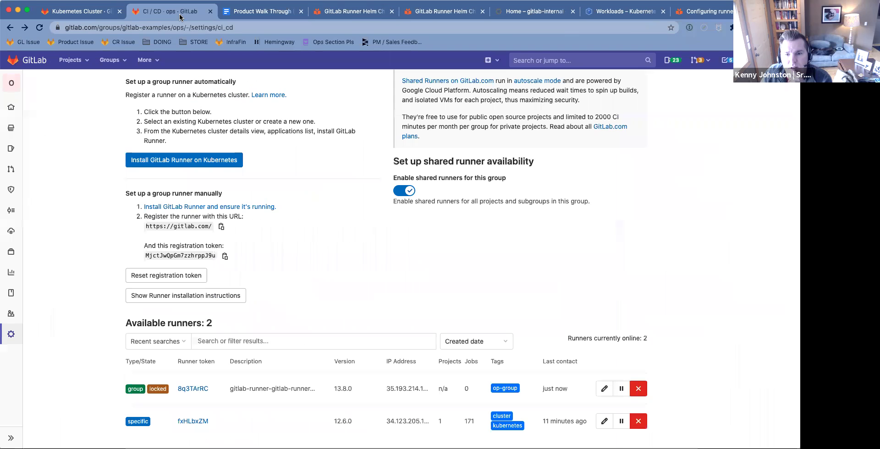
scroll(559, 266, down, 3)
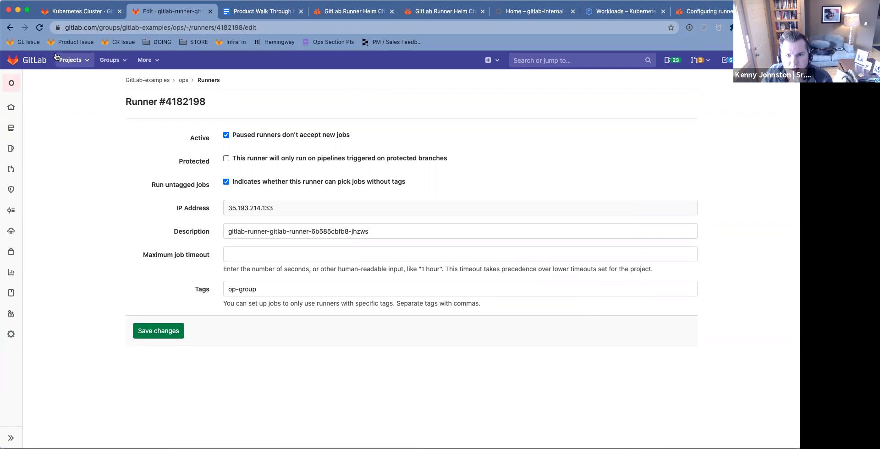
click(9, 28)
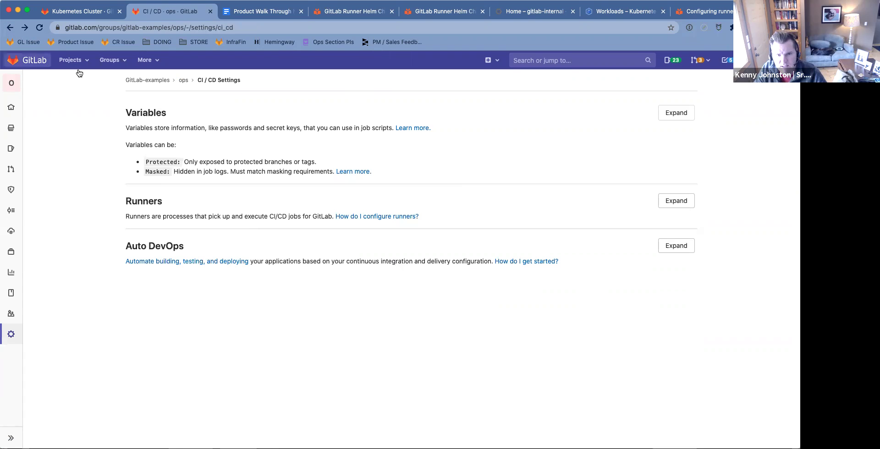
Step: Expand the group's Runners settings, and add the item "Are group runners always locked" to the Product Walk Through Notes document
click(675, 201)
scroll(548, 187, down, 5)
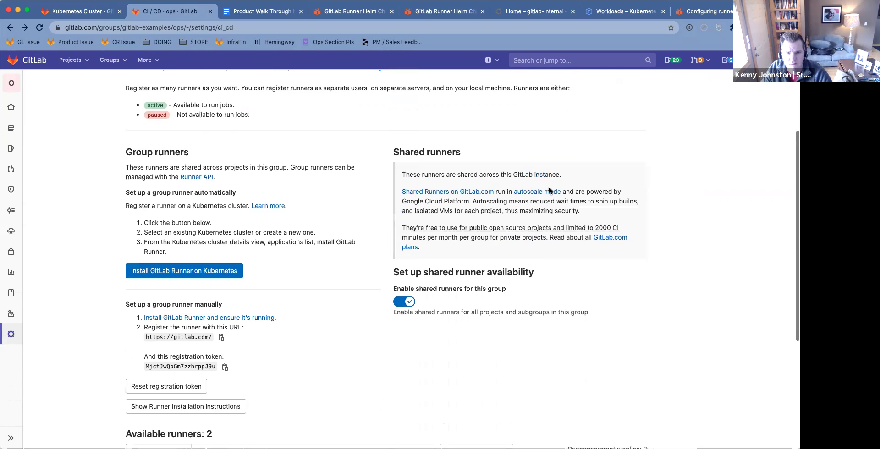
click(259, 13)
text(Are group runners )
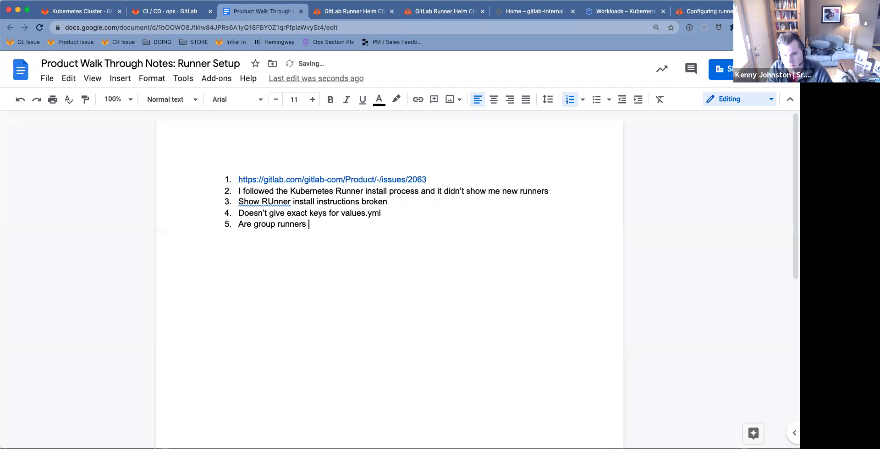
text(always locked)
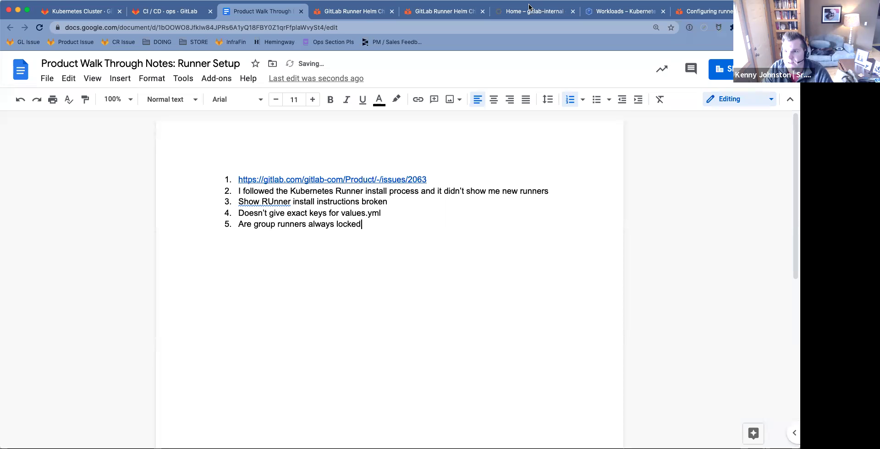
Step: Read the Configuring runners docs on locking specific runners and the Group runners section for information about the locked state
click(705, 11)
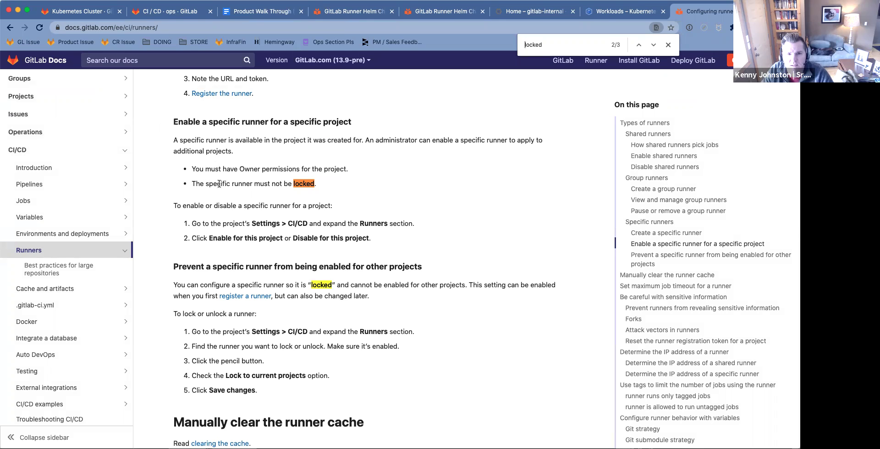
drag(218, 184, 334, 185)
scroll(335, 185, down, 2)
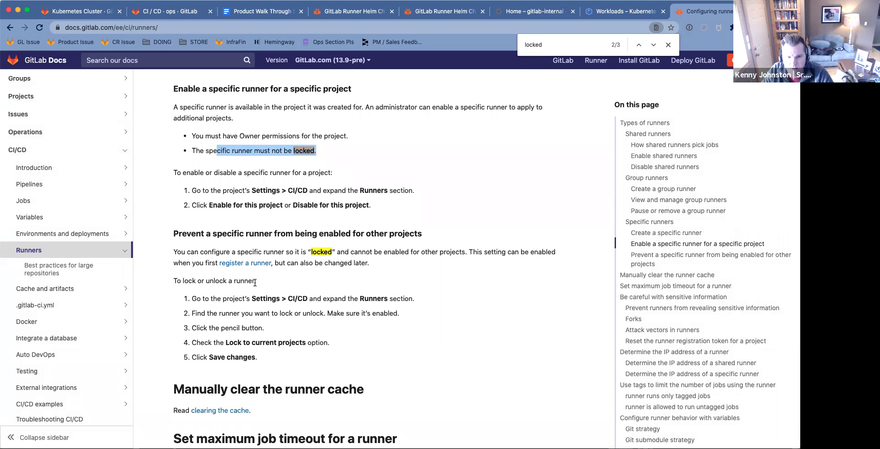
scroll(255, 280, down, 2)
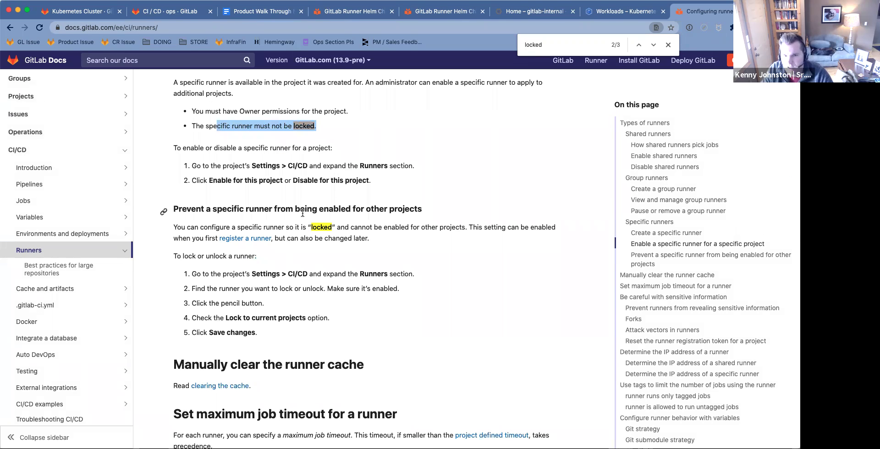
scroll(302, 213, down, 10)
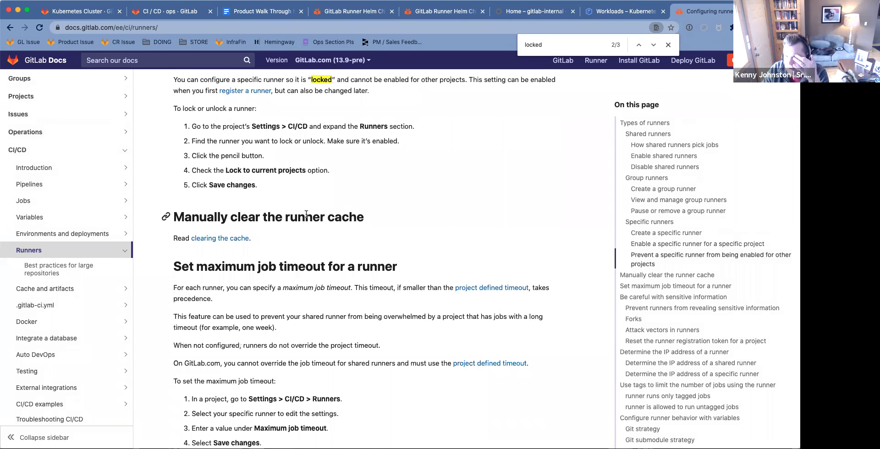
click(643, 178)
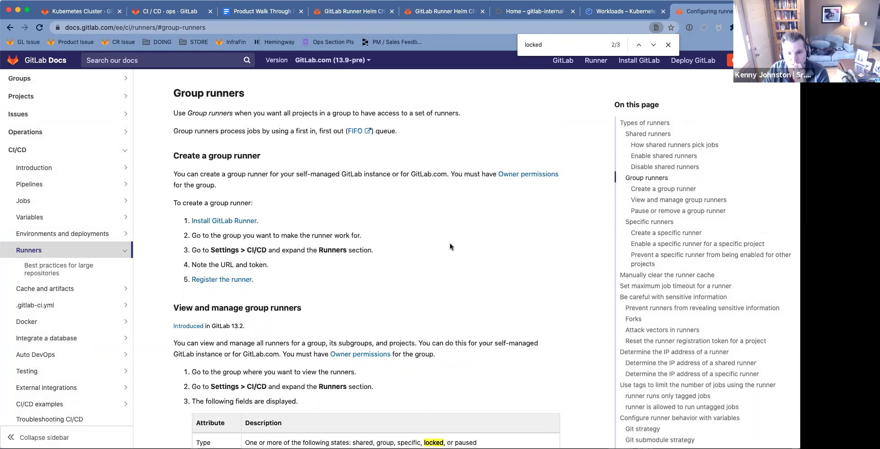
scroll(449, 246, down, 2)
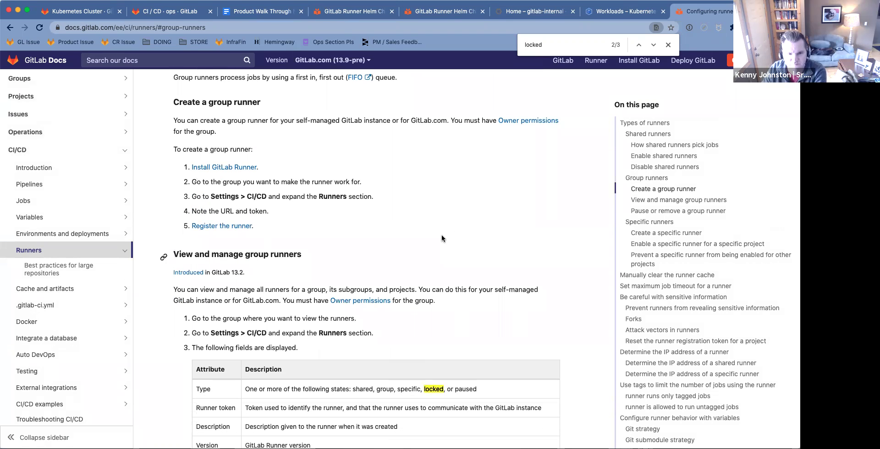
scroll(442, 238, down, 4)
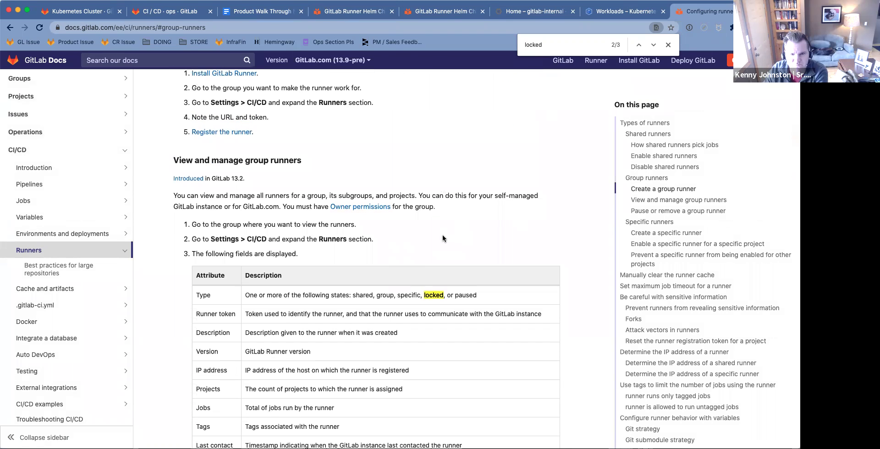
Step: Open the ops group in a separate browser tab and view the .gitlab-ci.yml file of its Pipeline Editor Walk Through project
click(157, 16)
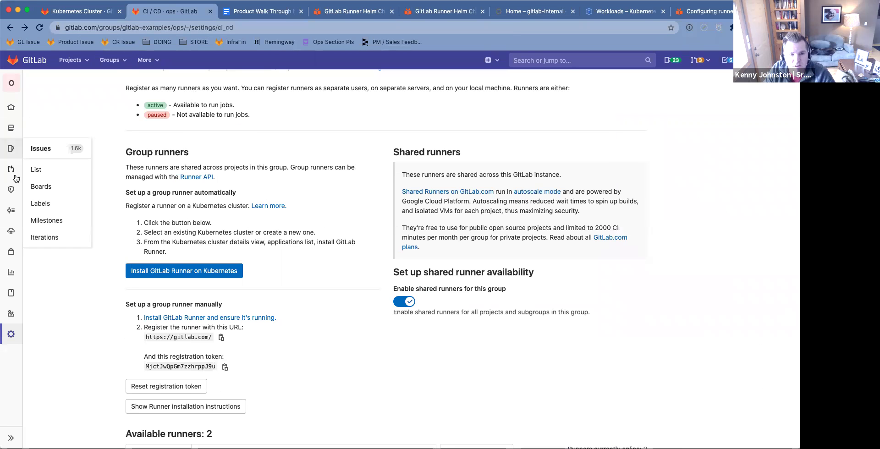
scroll(234, 166, up, 6)
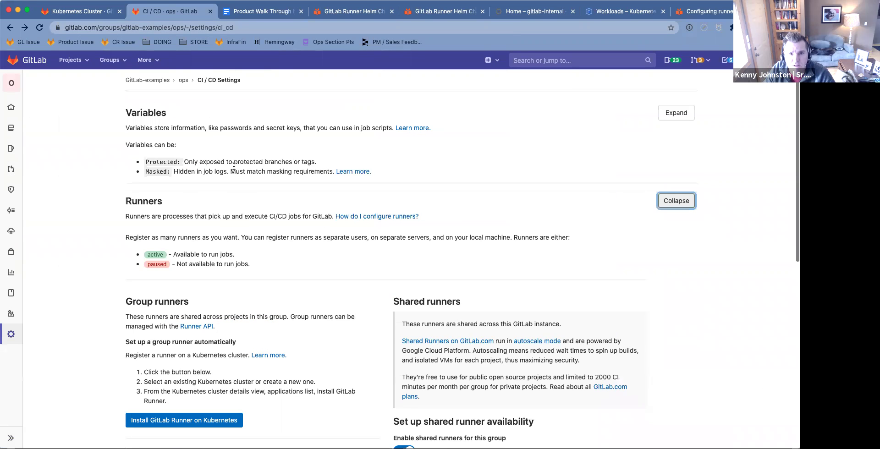
super+click(184, 81)
click(224, 13)
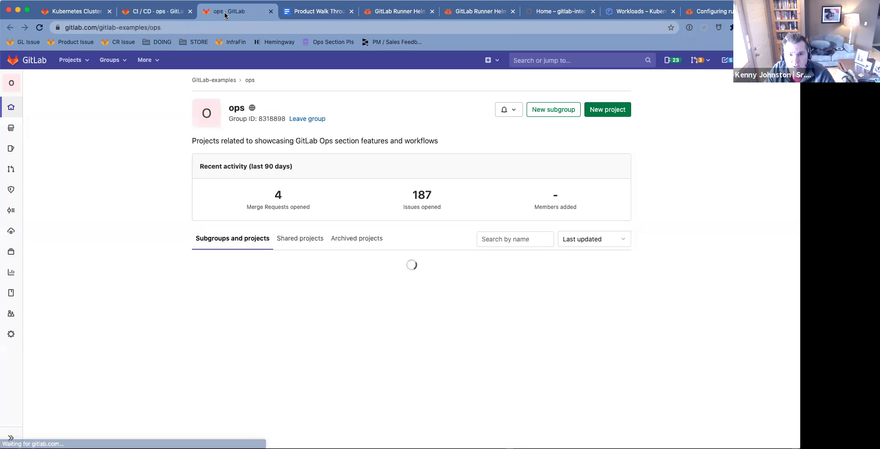
scroll(320, 321, down, 1)
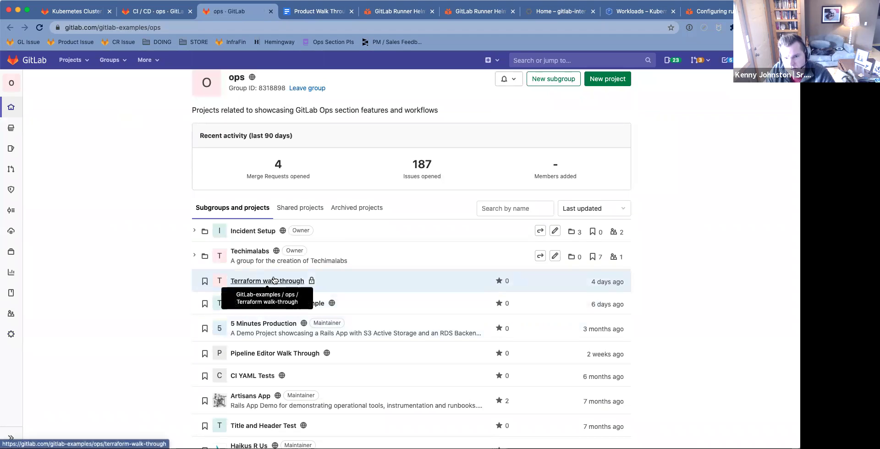
scroll(270, 231, down, 3)
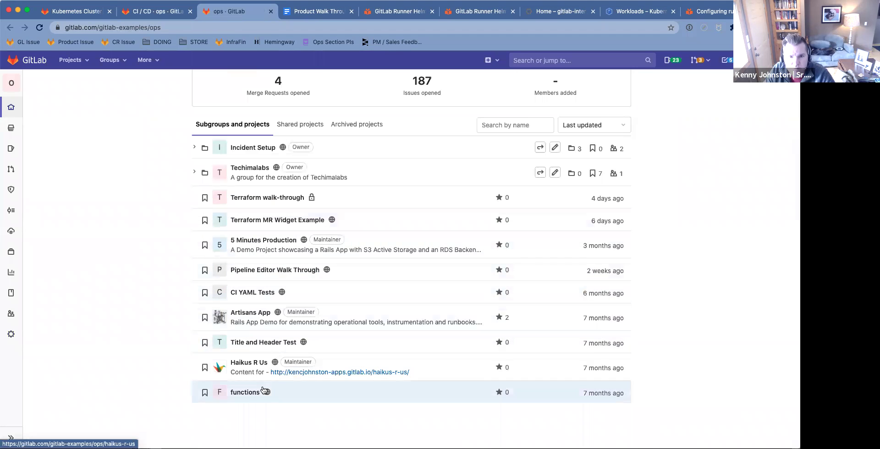
click(247, 273)
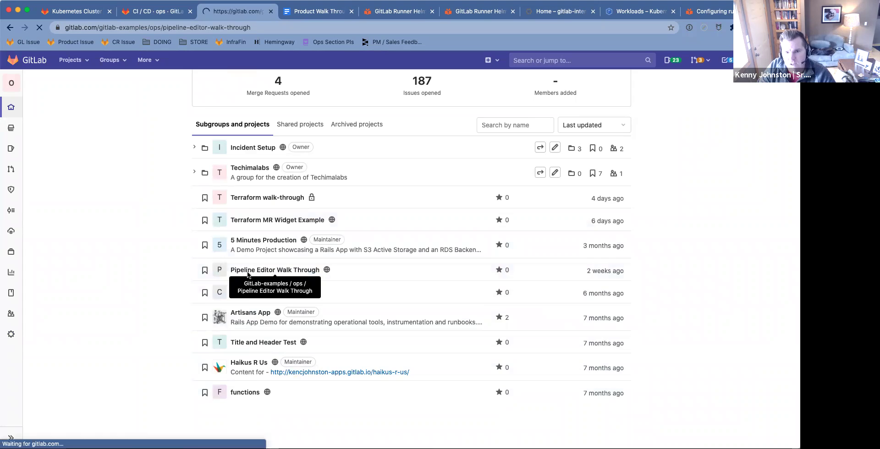
click(233, 272)
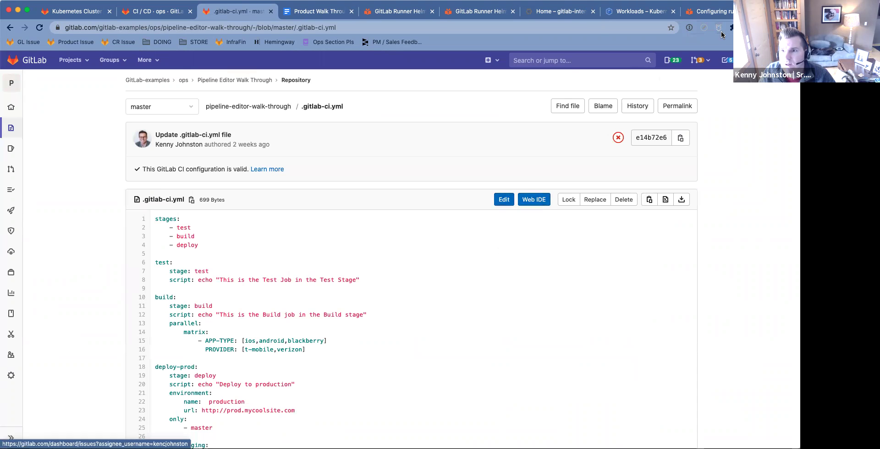
Step: Search the web for "CI YAML" in a new browser tab and open GitLab's keyword reference for the .gitlab-ci.yml file
click(770, 12)
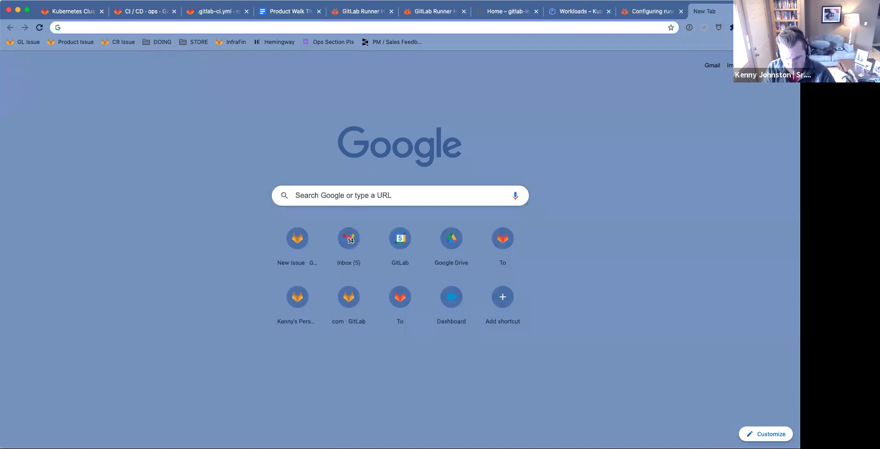
text(tar)
key(BackSpace)
key(BackSpace)
key(BackSpace)
key(BackSpace)
text(CI YAML)
key(Return)
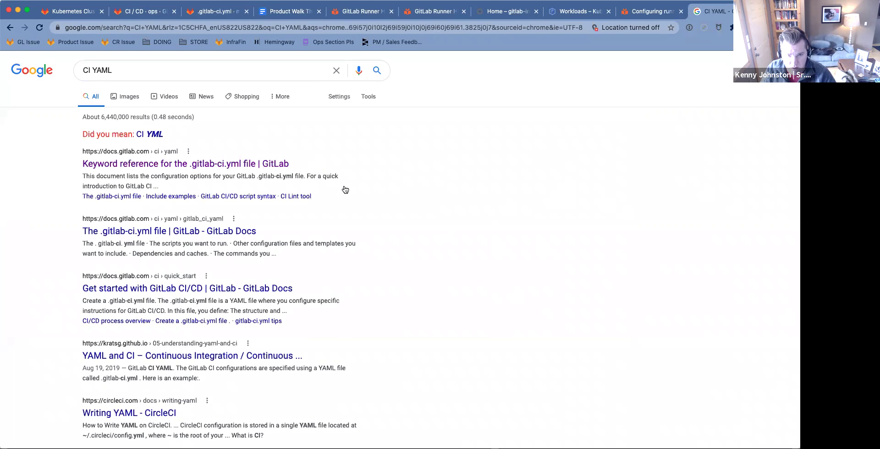
click(196, 165)
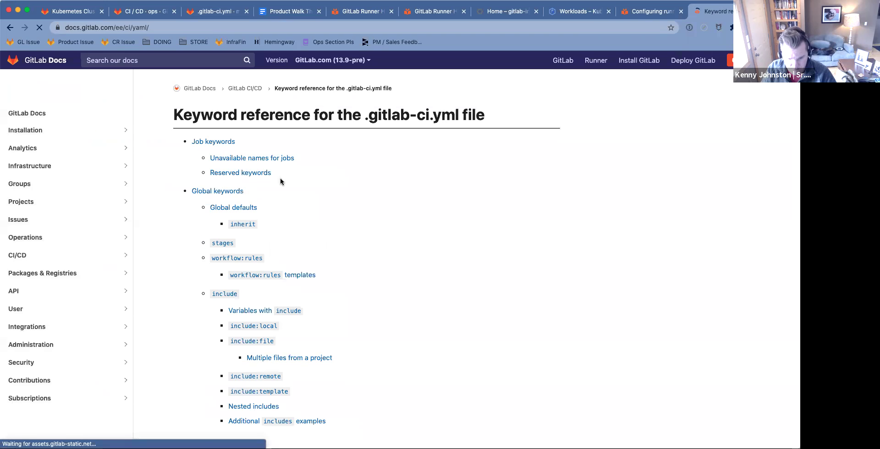
Step: Find "tag" on the keyword reference page and read the tags section with its job examples
key(super+f)
text(tag)
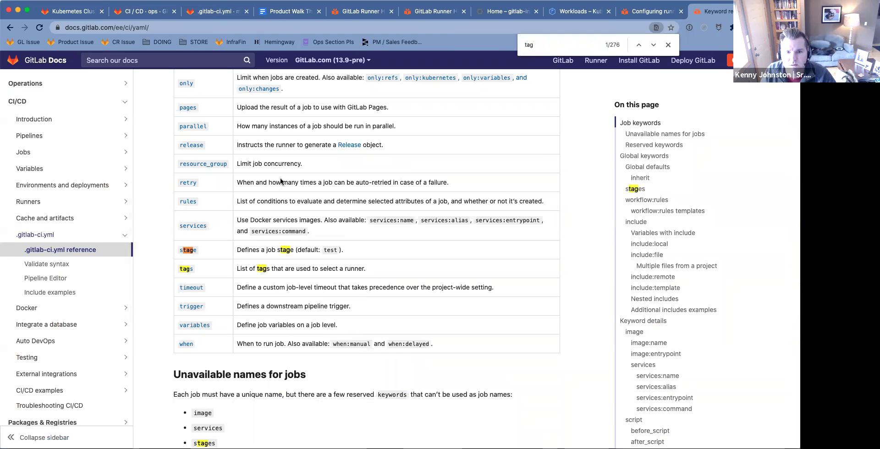
click(191, 274)
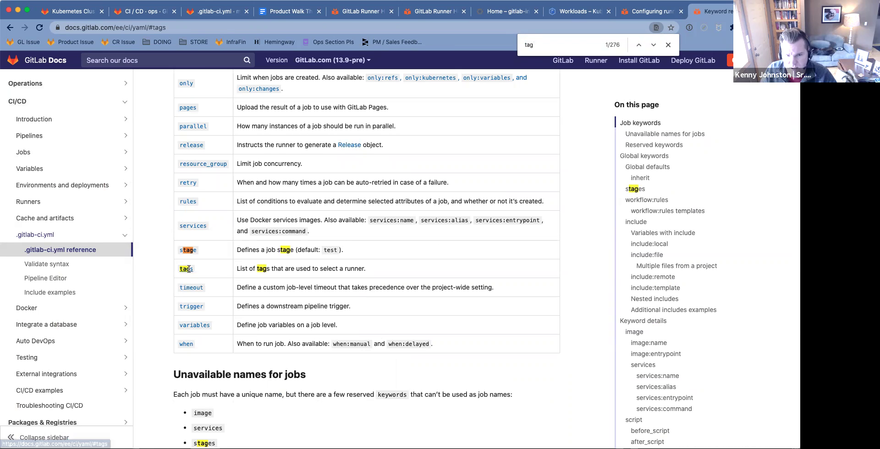
drag(206, 187, 189, 186)
click(187, 185)
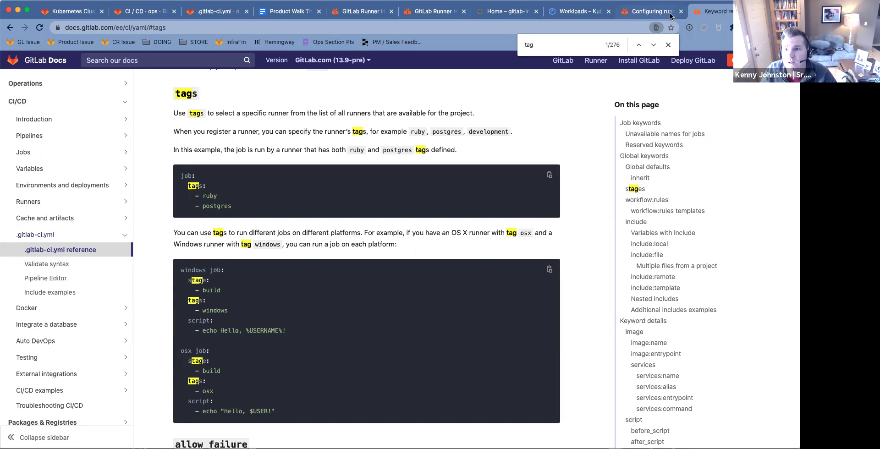
Step: Open the project's .gitlab-ci.yml for editing and add a tag: key below the test job's script line
click(216, 11)
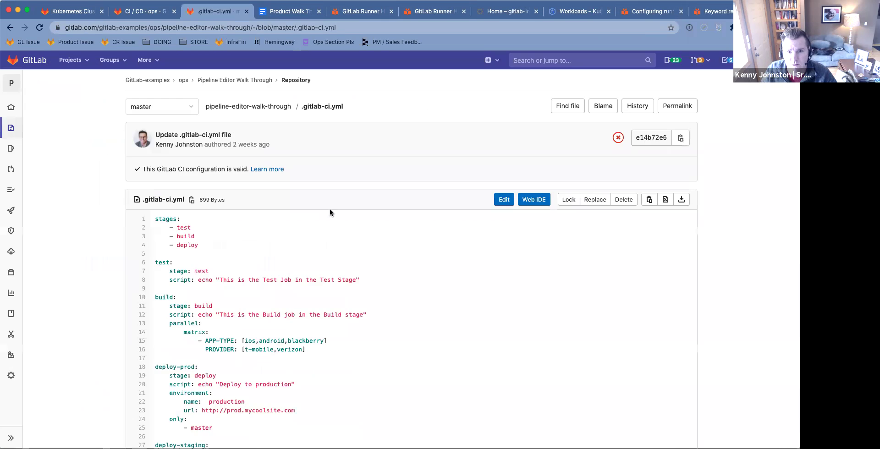
click(503, 199)
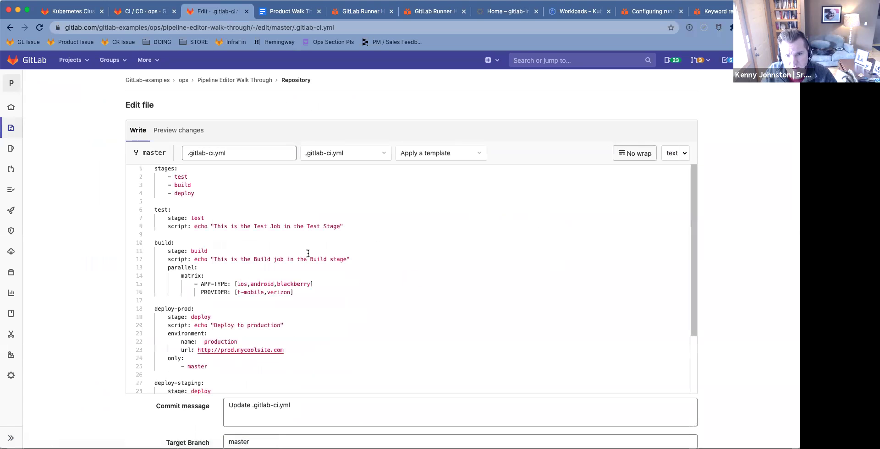
click(350, 227)
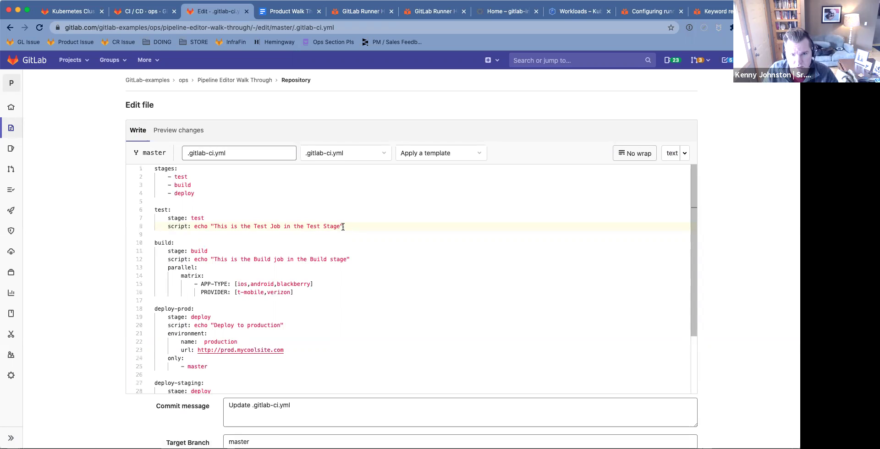
click(722, 14)
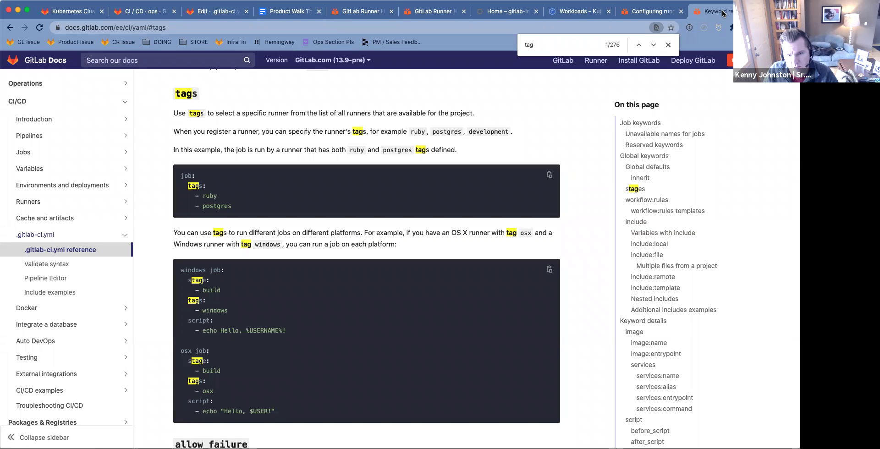
click(188, 6)
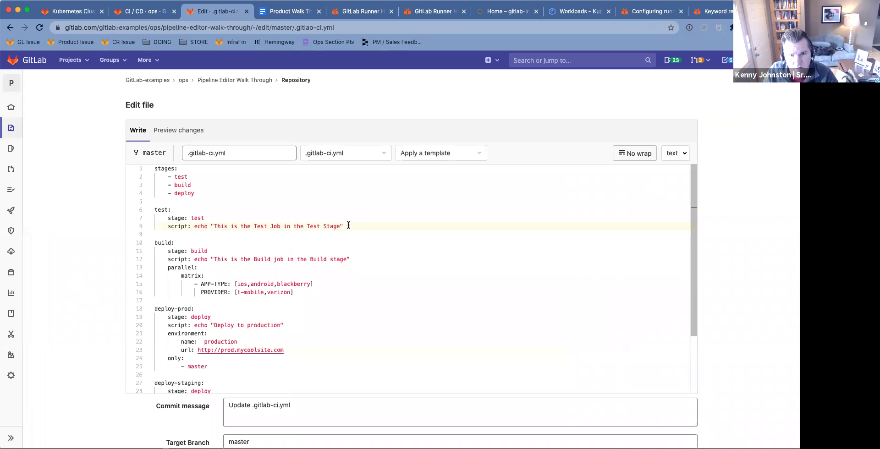
key(Return)
text(tag:)
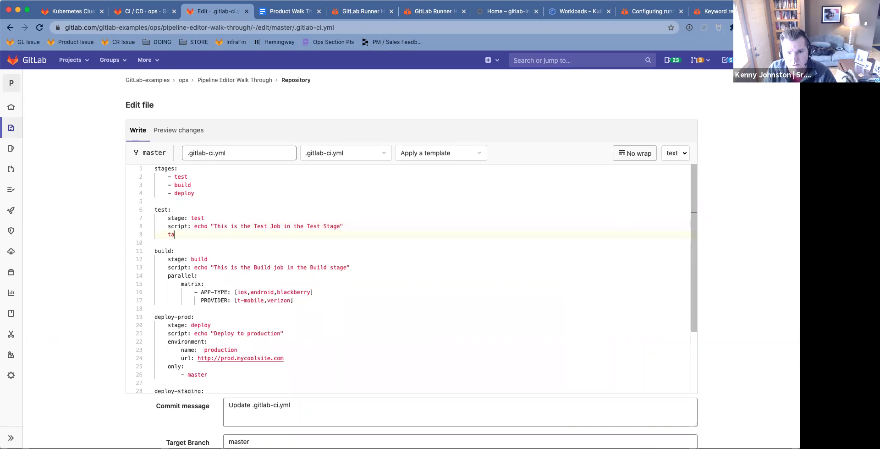
Step: Look up the group runner's tag in the ops CI/CD settings and set the test job's tag value to op-group
click(363, 12)
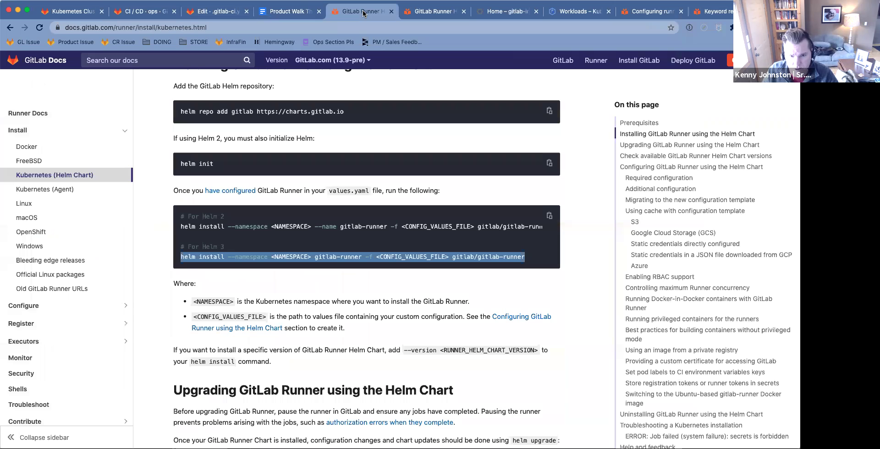
click(131, 16)
scroll(167, 208, down, 7)
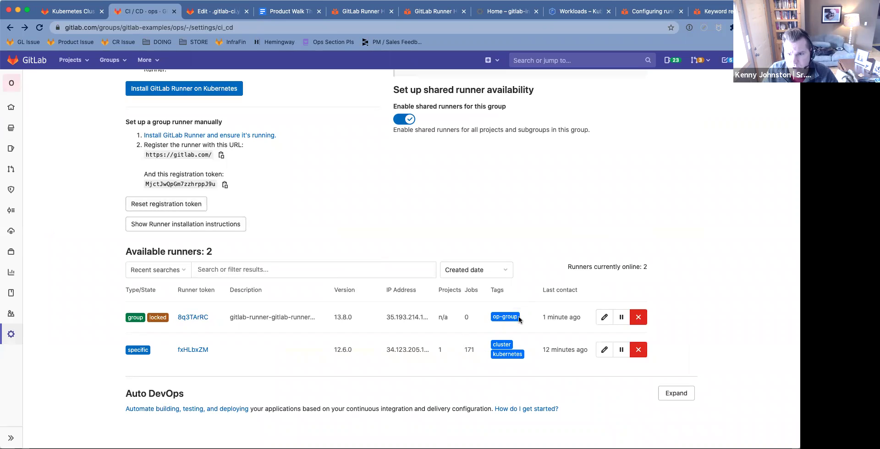
click(716, 15)
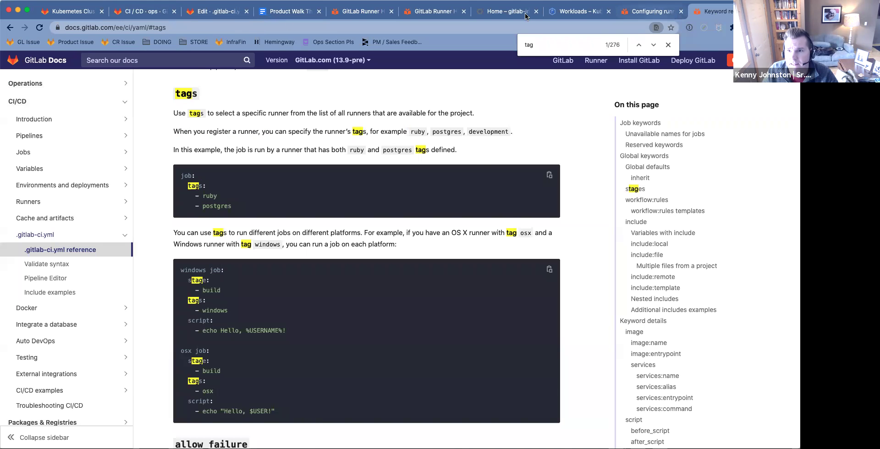
click(658, 14)
click(216, 12)
text(op-group)
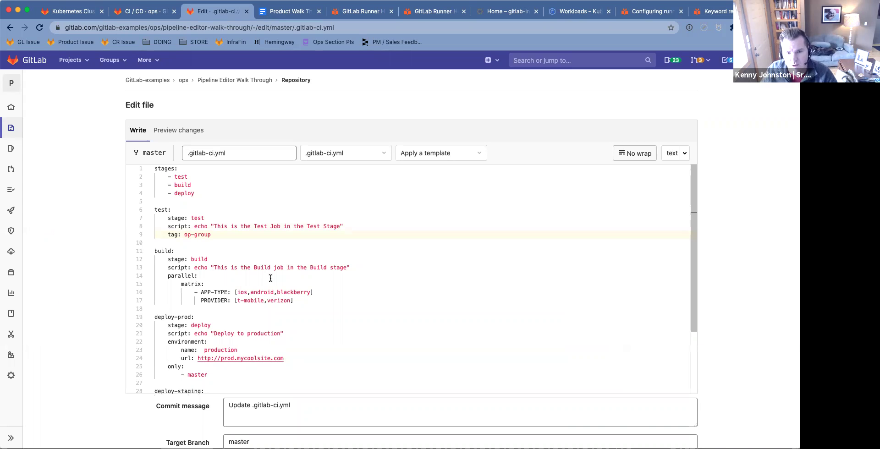
Step: Commit the .gitlab-ci.yml change to master with the message "Add appropriate runner tag"
scroll(270, 278, down, 5)
triple_click(262, 328)
text(Add appropriate runner tag)
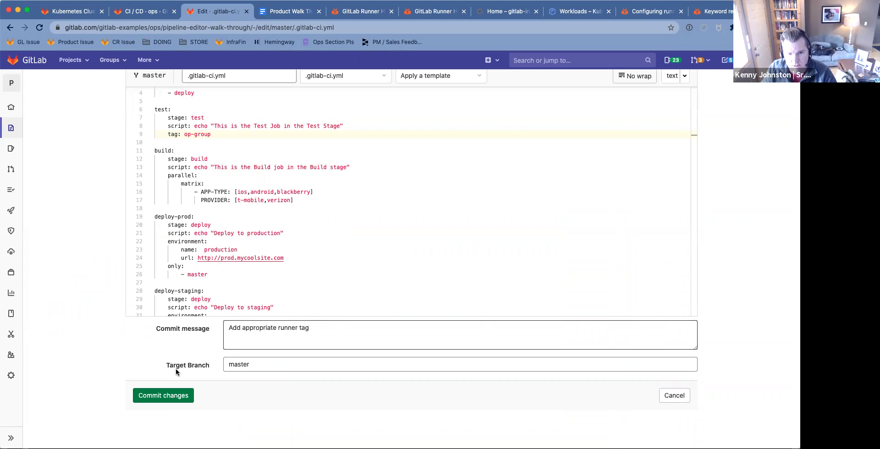
click(163, 397)
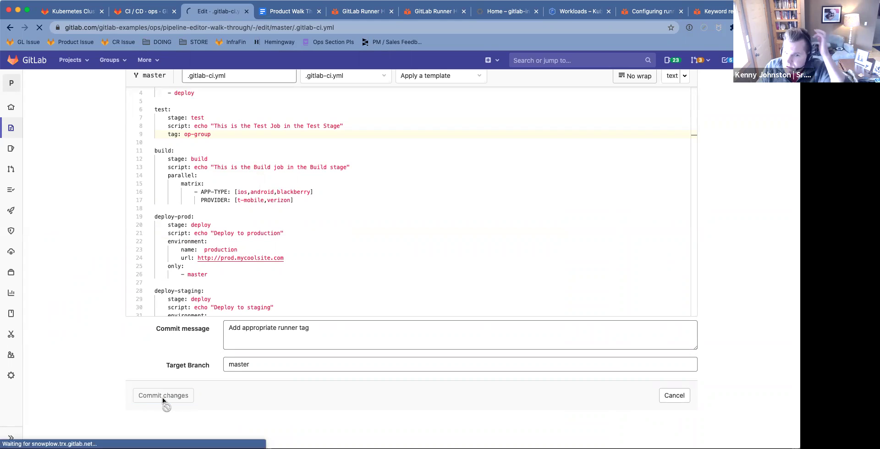
Step: Reload the ops group's CI/CD settings and check the group runner's job count in the available runners list
click(141, 12)
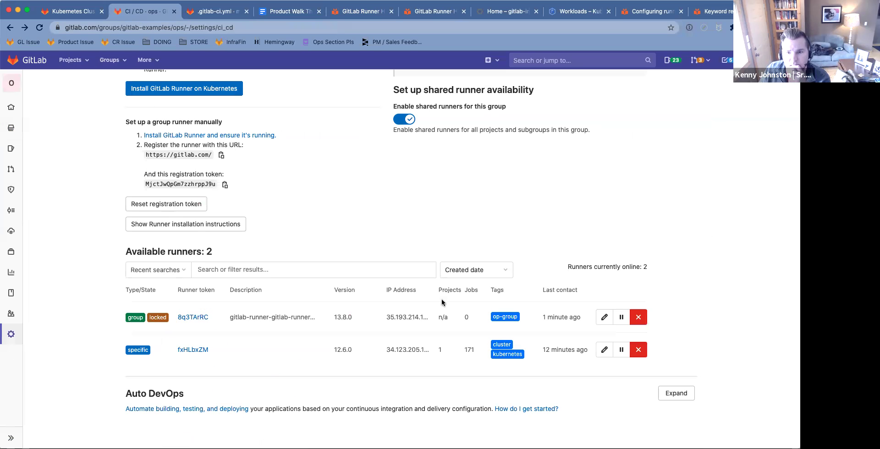
click(41, 29)
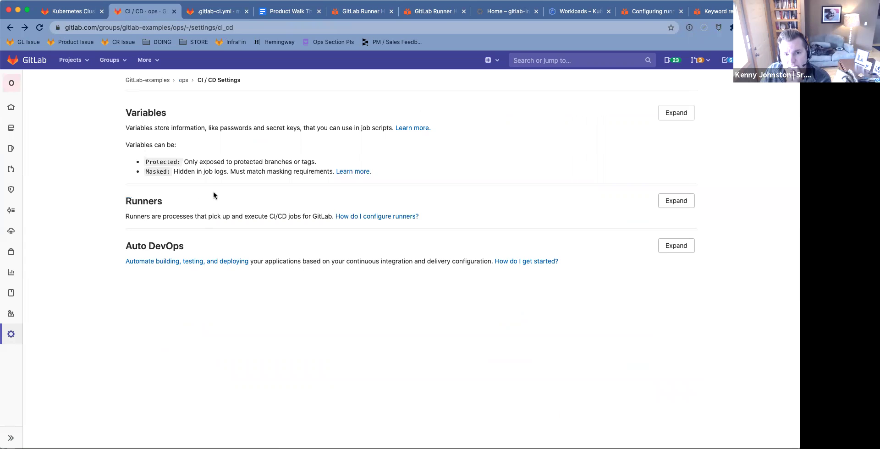
click(676, 202)
scroll(366, 281, down, 5)
scroll(365, 281, down, 3)
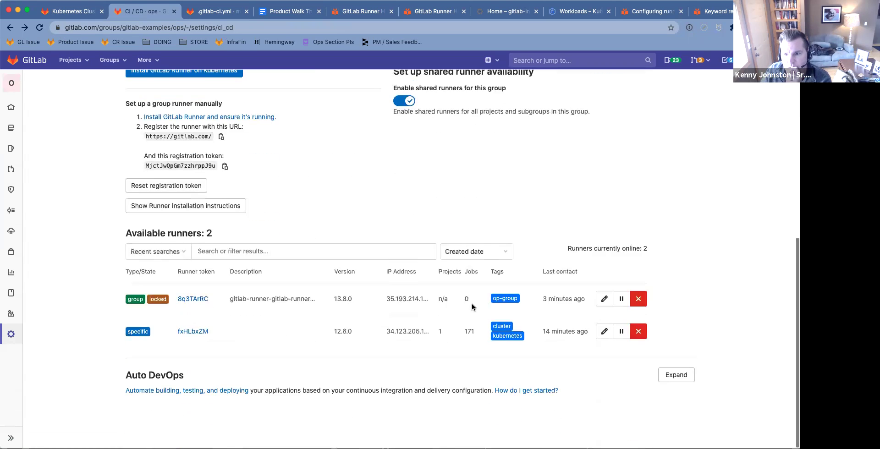
Step: Edit the op-group runner so that it cannot pick up untagged jobs, and save the changes
click(605, 300)
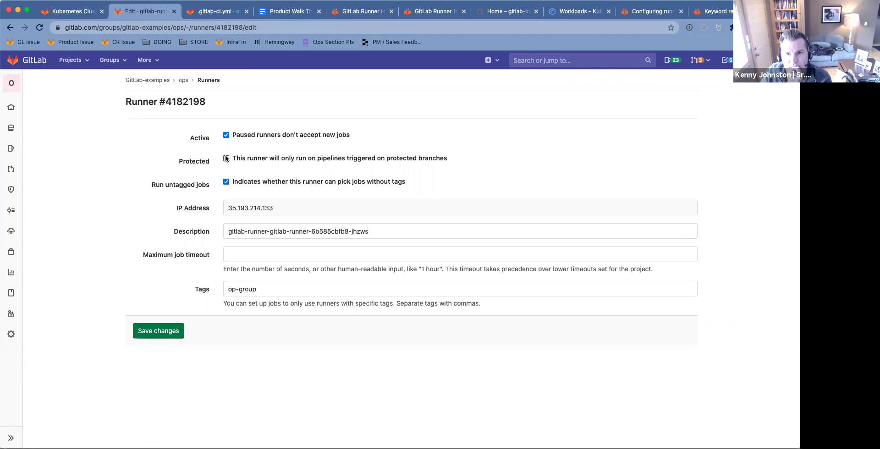
click(225, 182)
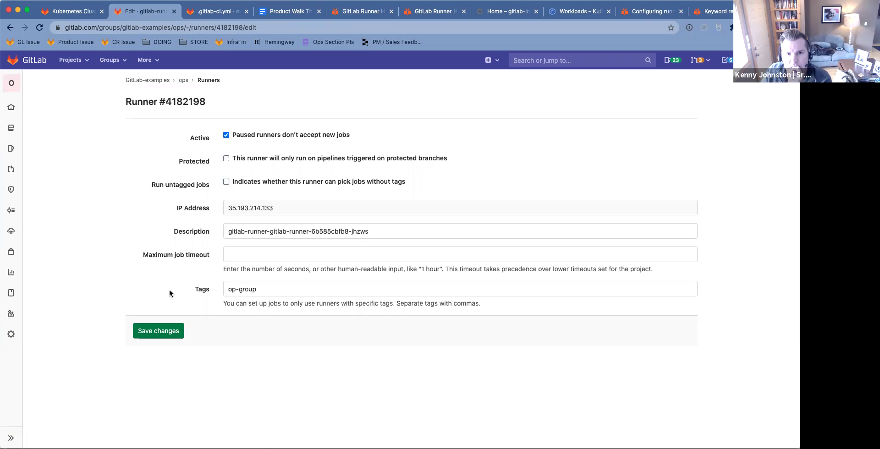
click(166, 336)
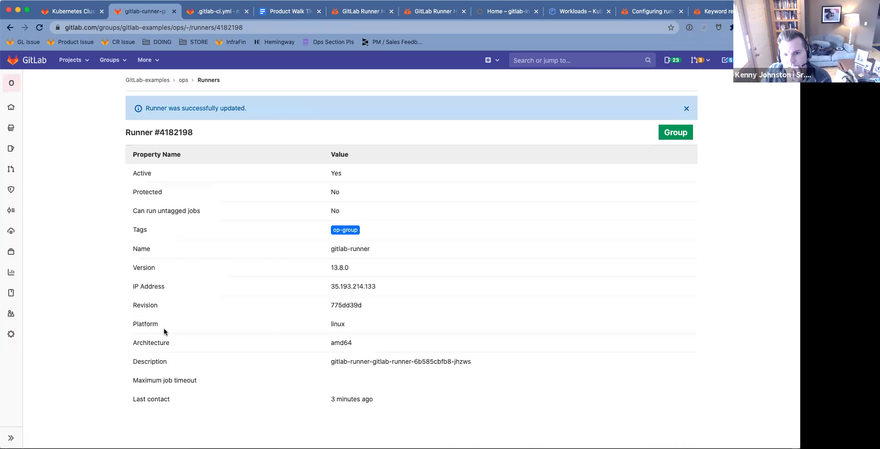
Step: Return to the ops group's CI/CD settings, reload them and recheck the group runner's entry in the runners list
click(11, 27)
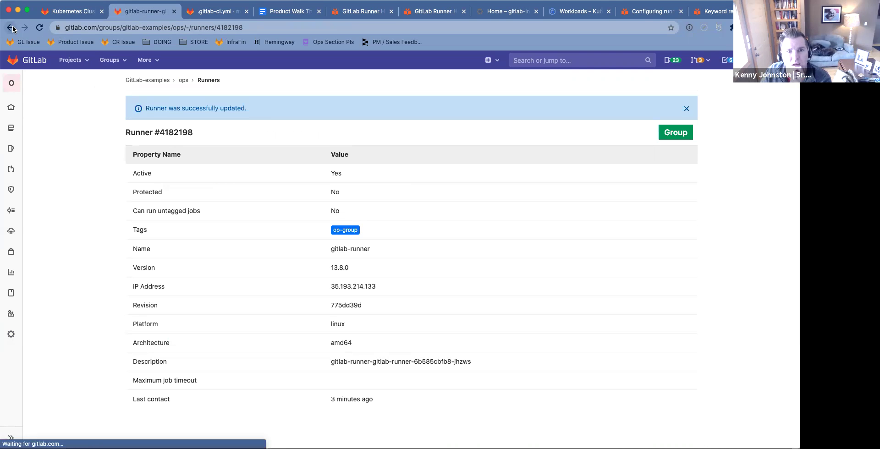
click(11, 27)
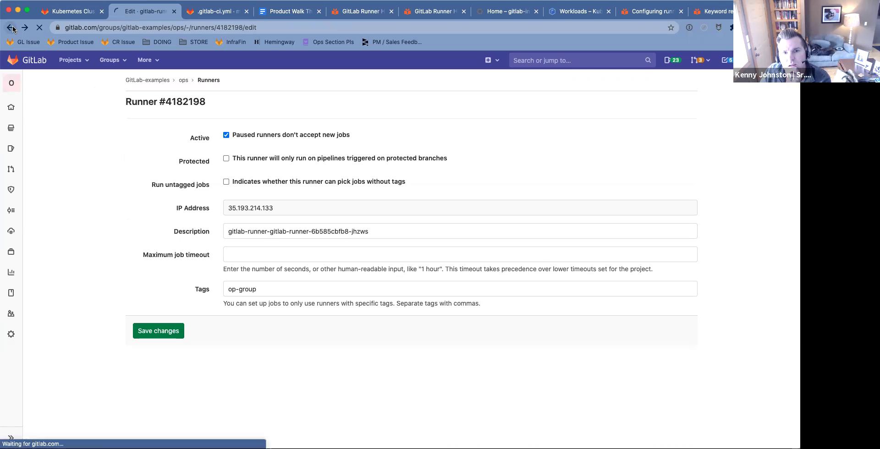
click(668, 202)
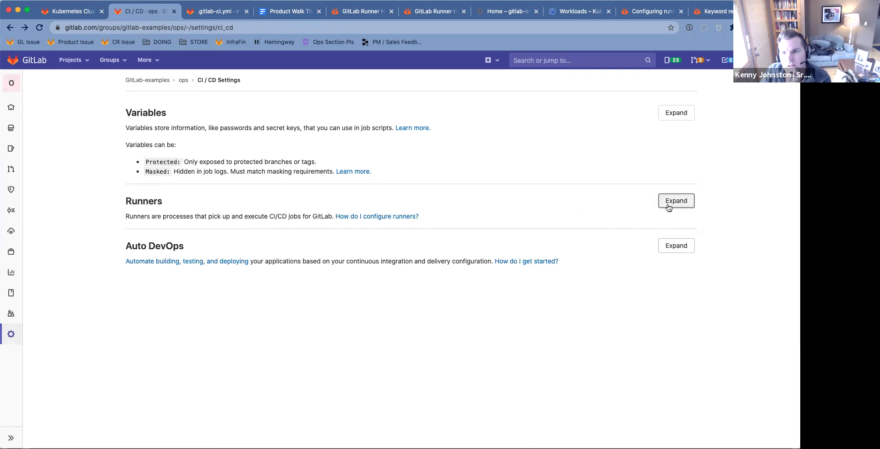
scroll(477, 236, down, 10)
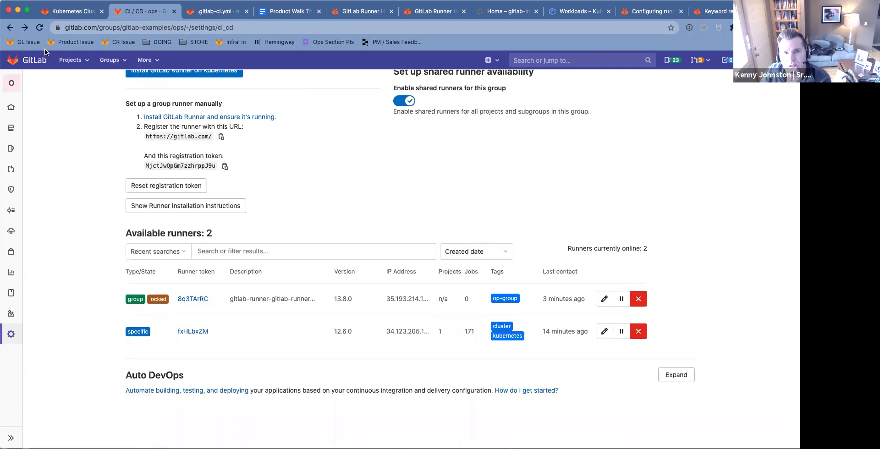
click(39, 28)
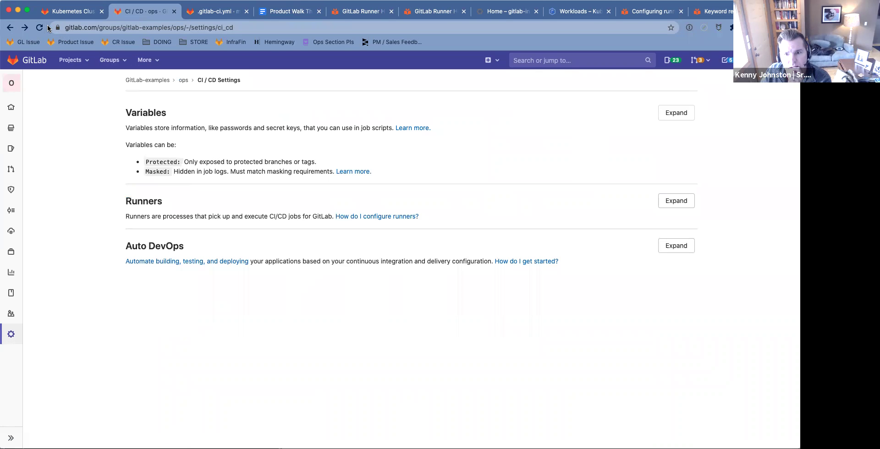
click(675, 202)
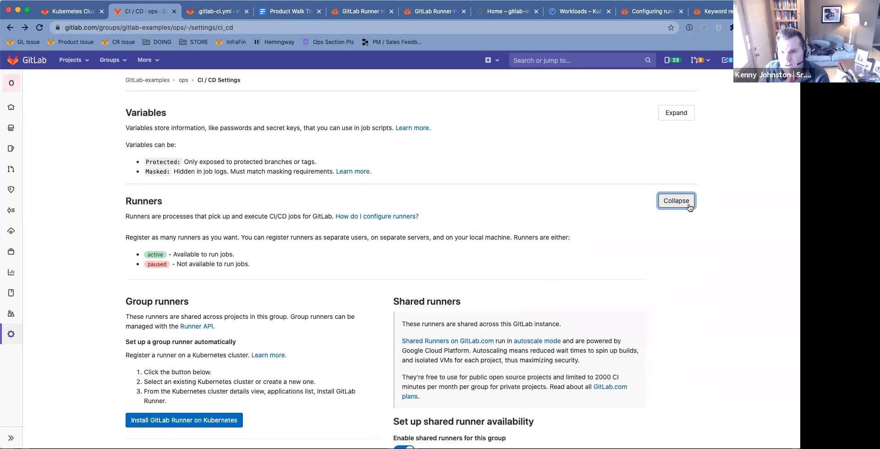
scroll(689, 207, down, 6)
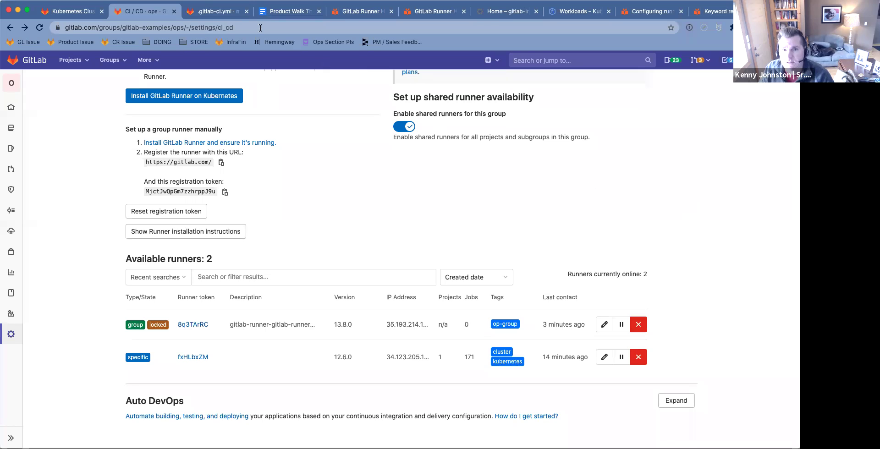
Step: Read the error in the "Add appropriate runner tag" commit's pipeline and check the key against the tags section of the keyword reference
click(213, 13)
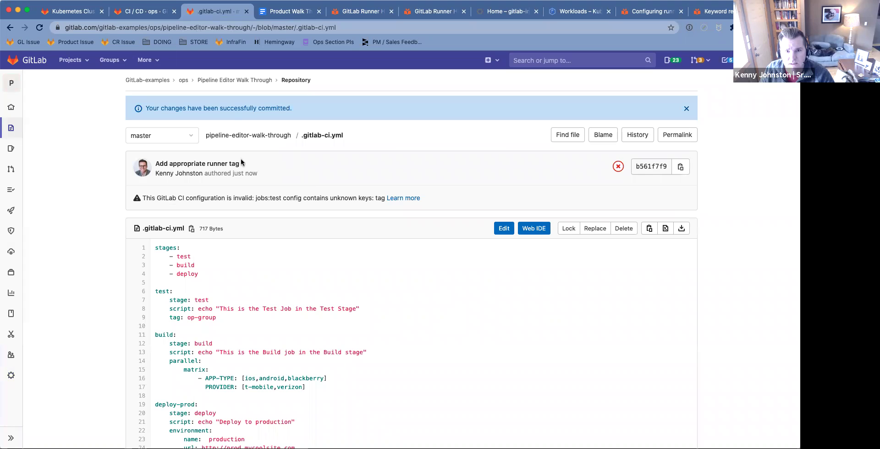
click(196, 166)
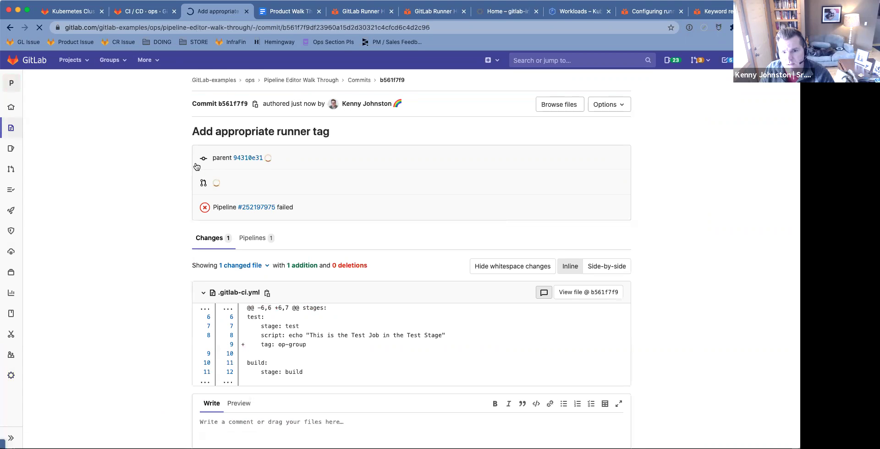
click(255, 208)
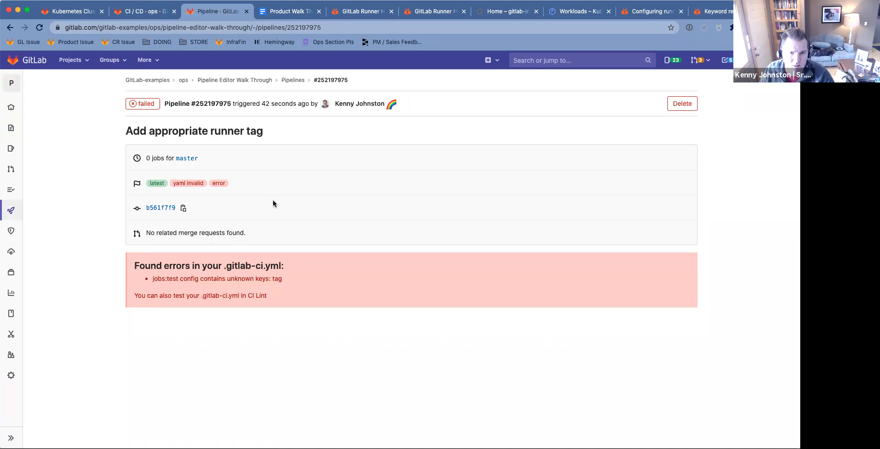
click(9, 28)
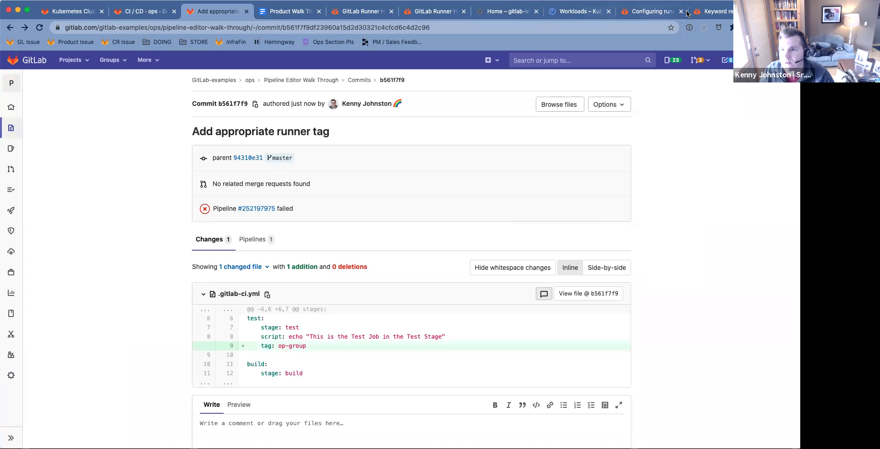
click(710, 11)
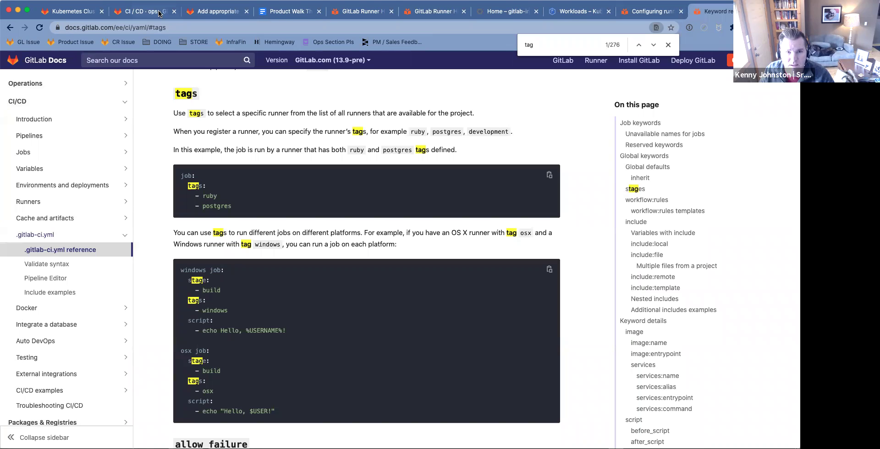
click(209, 12)
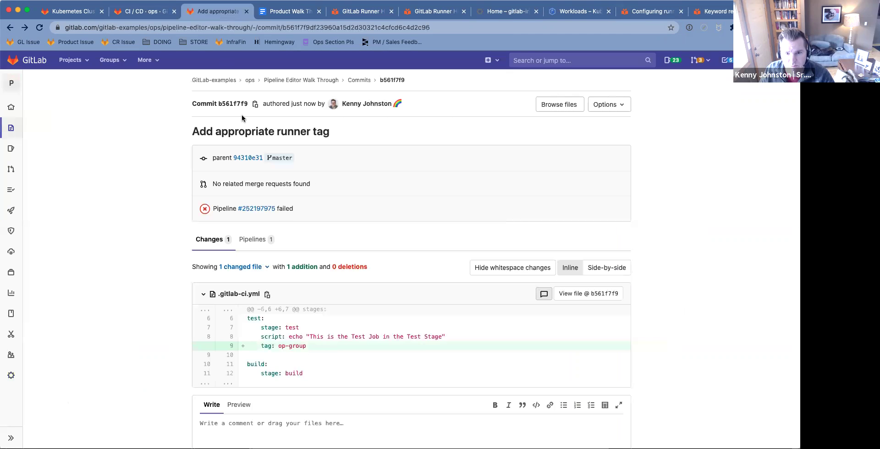
Step: Return to the Pipeline Editor Walk Through project and open its .gitlab-ci.yml in the Pipeline Editor, leaving the plain file editor
click(237, 293)
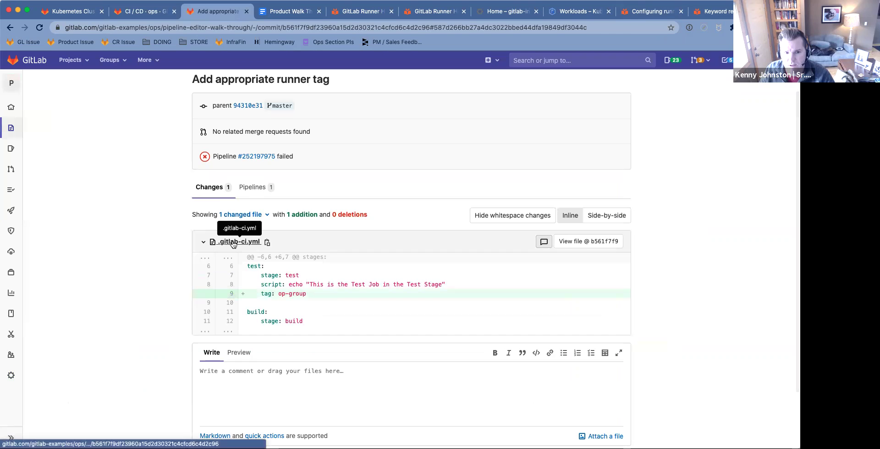
scroll(212, 133, up, 2)
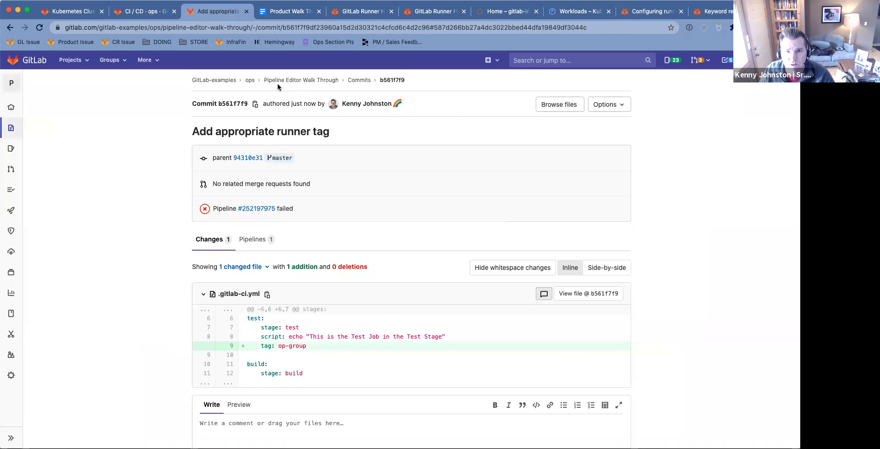
click(298, 81)
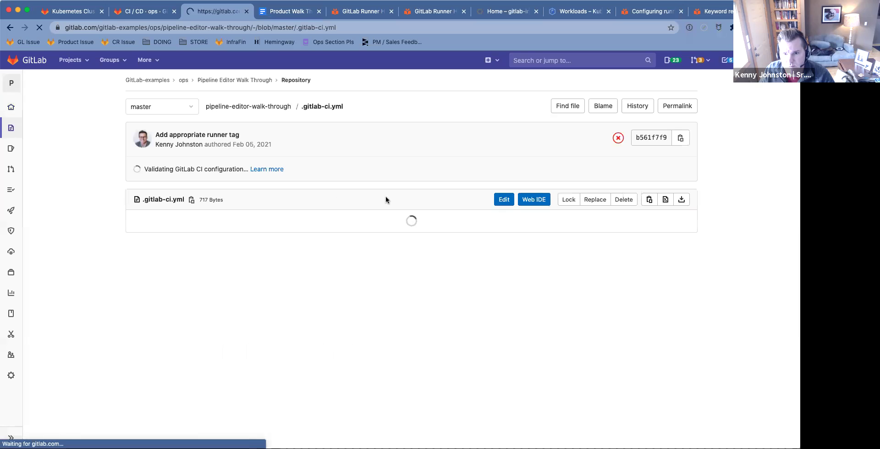
click(501, 201)
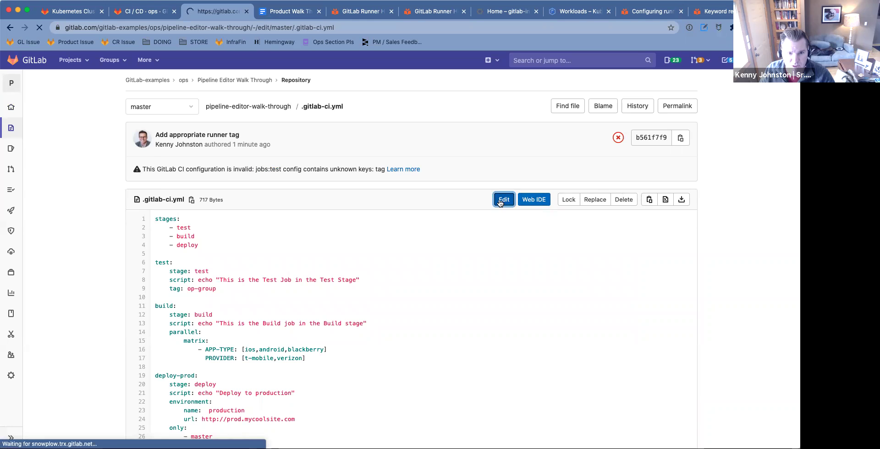
mouse_move(11, 211)
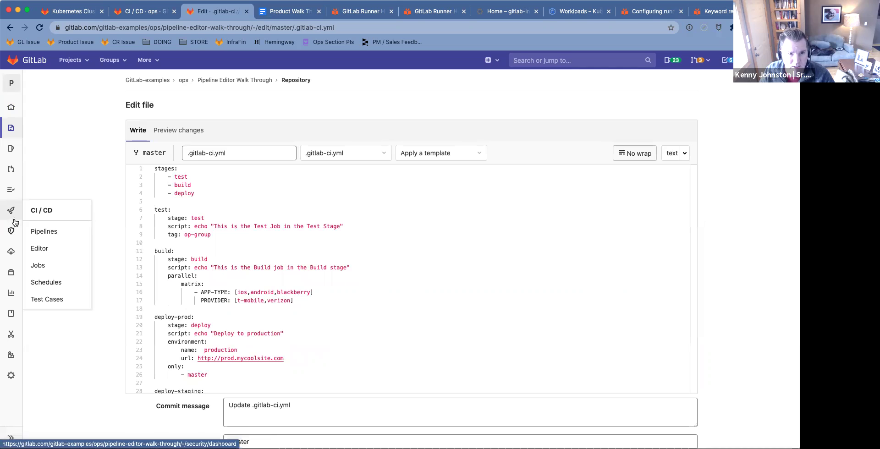
click(49, 250)
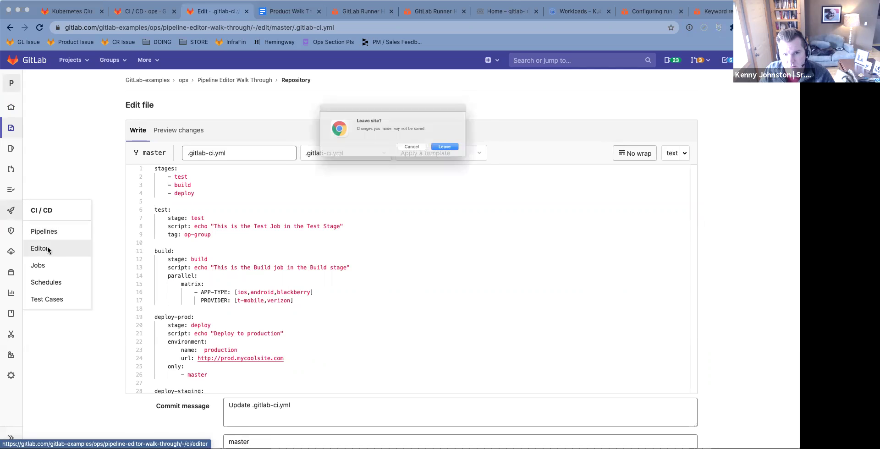
click(464, 152)
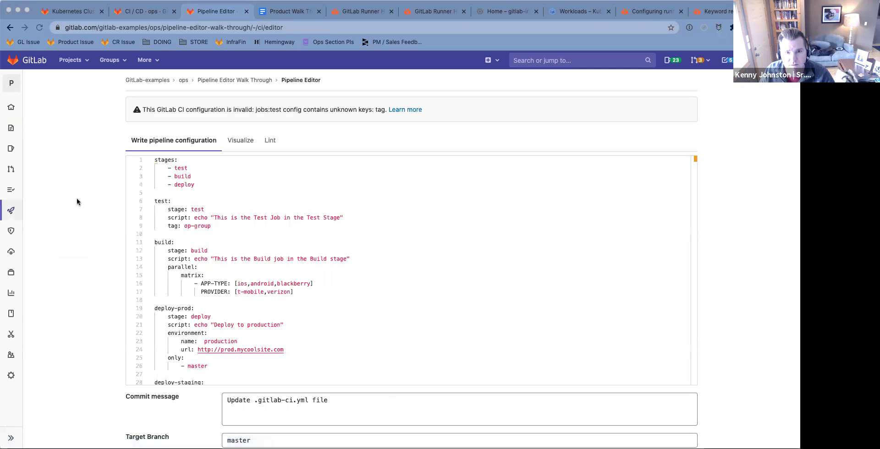
Step: Read the invalid-key warning and rename the test job's tag key to tags
drag(316, 109, 375, 109)
click(319, 139)
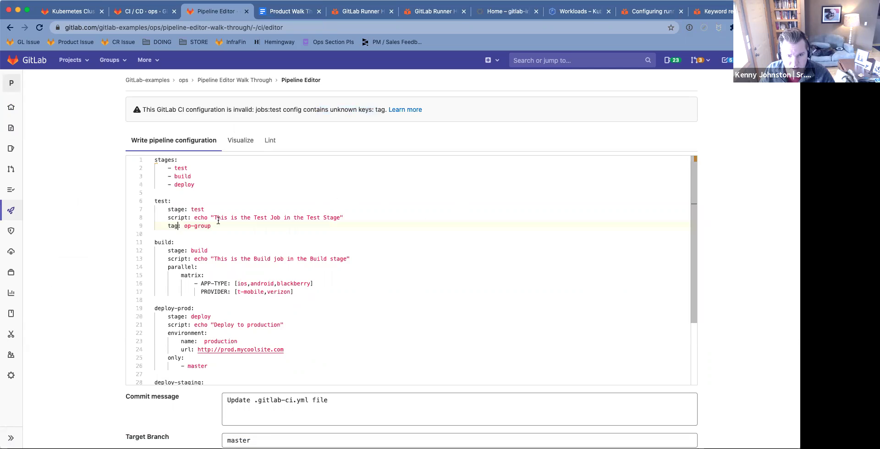
text(s)
Step: Commit the pipeline configuration to master with the message "Should have used the editor"
scroll(101, 236, down, 2)
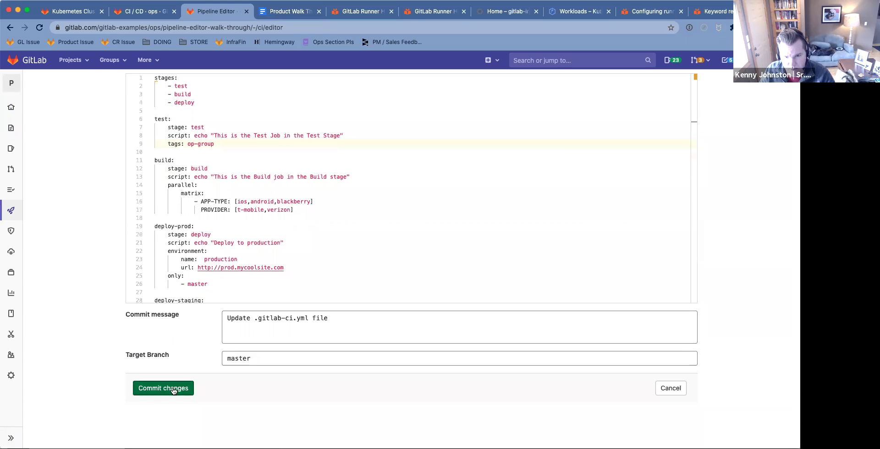
triple_click(284, 316)
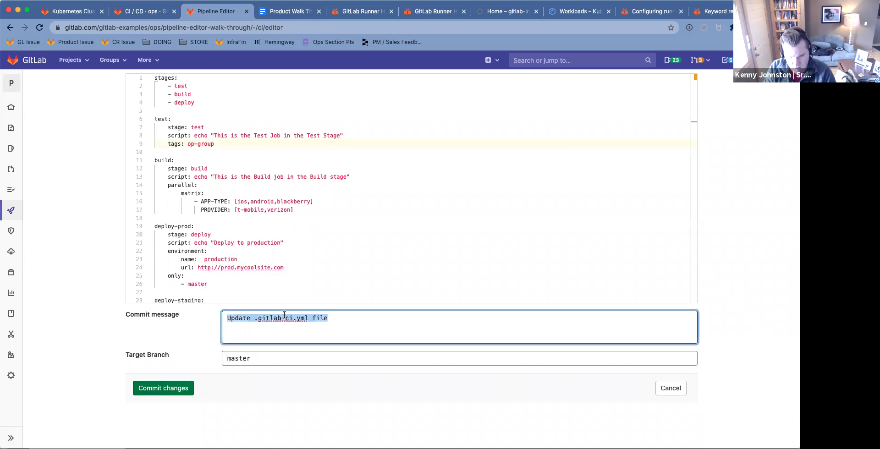
text(Should have used the editor)
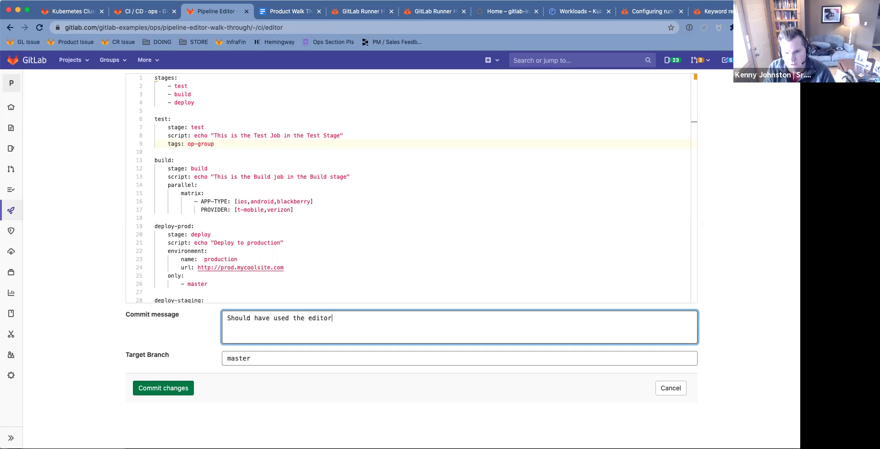
click(180, 388)
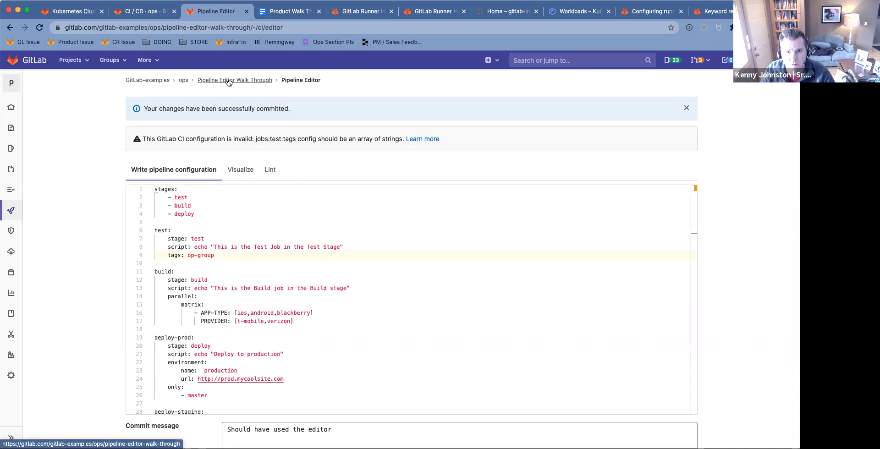
Step: Refresh the project's pipelines list, read the error of the newest pipeline and return to the list
mouse_move(13, 209)
click(46, 233)
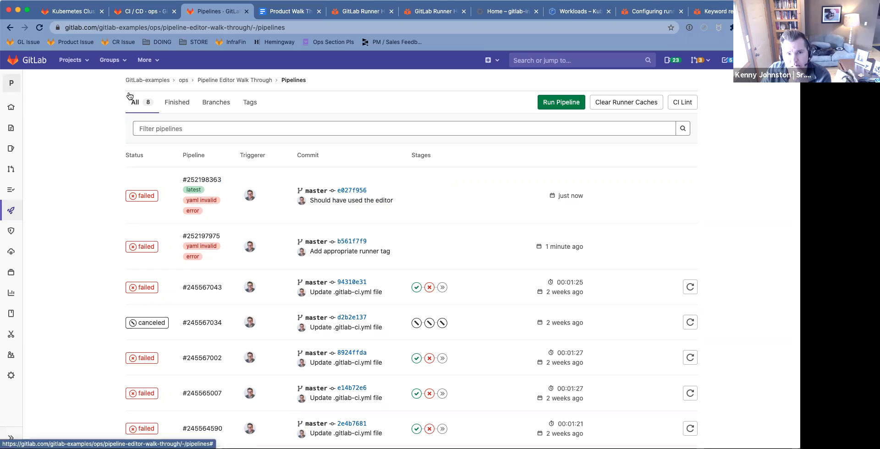
click(39, 26)
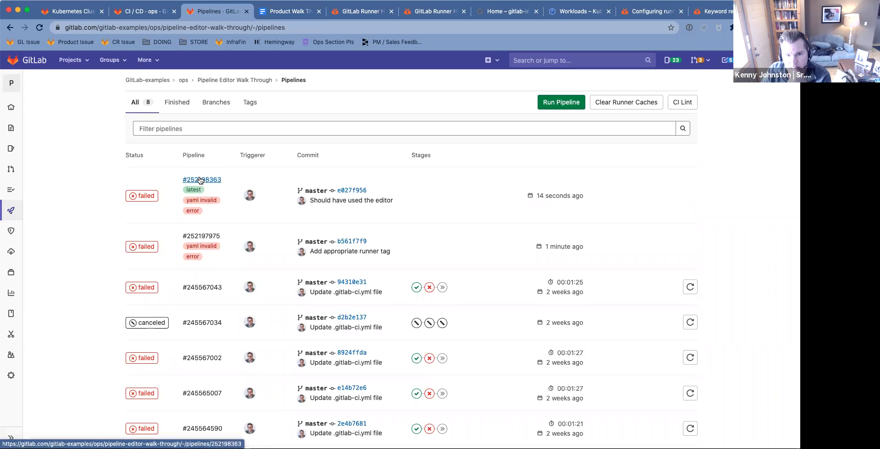
click(200, 180)
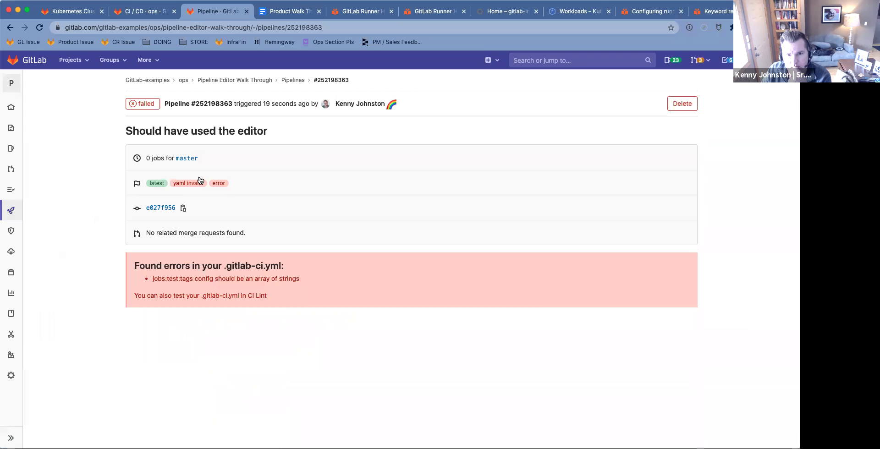
click(11, 28)
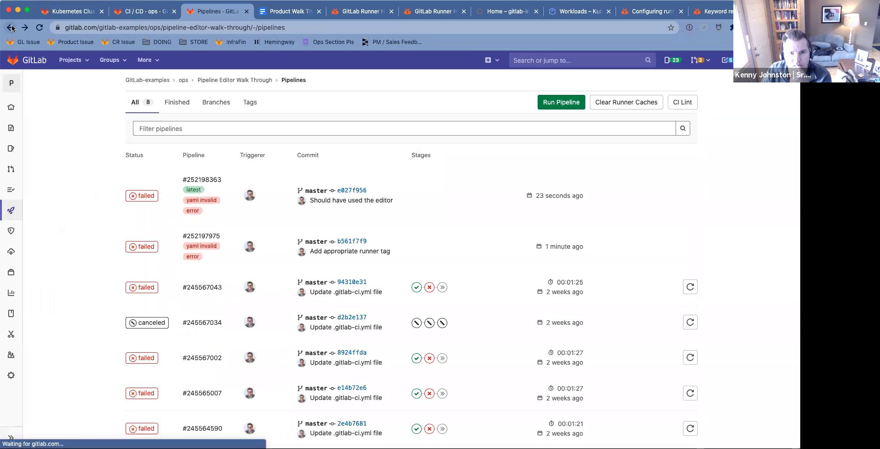
Step: Reopen the project's Pipeline Editor and turn the test job's tags value into a list entry, "- op-group", on its own line
click(11, 27)
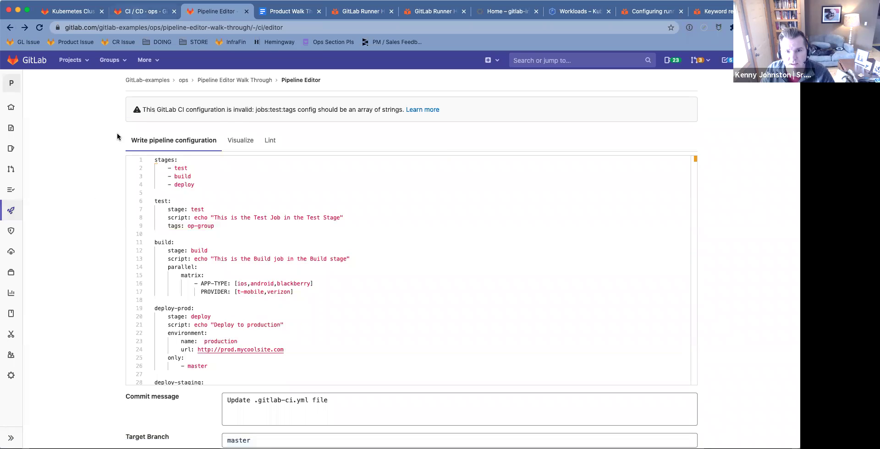
click(254, 218)
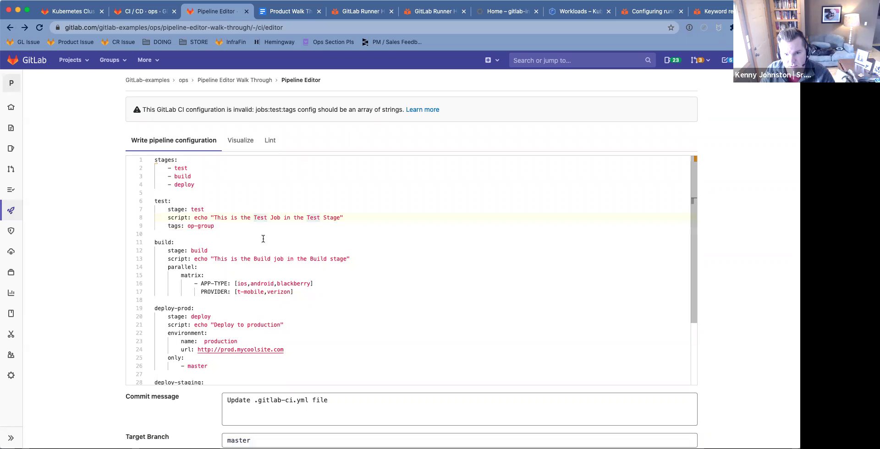
click(187, 225)
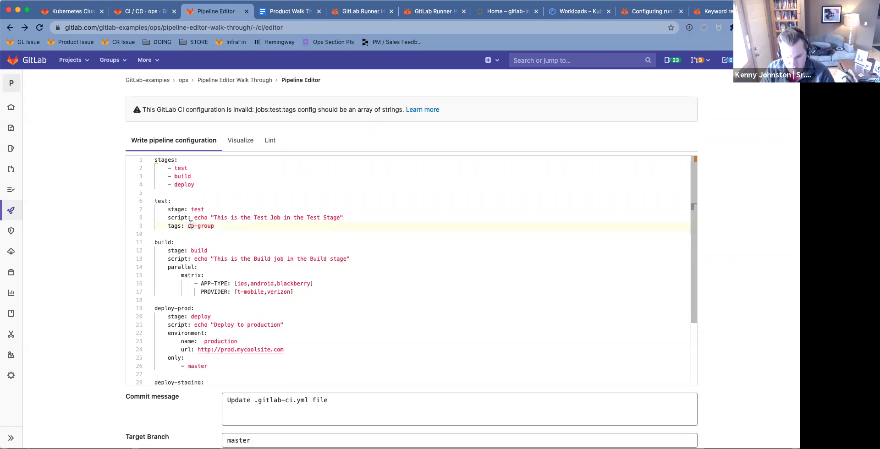
key(Return)
text(-)
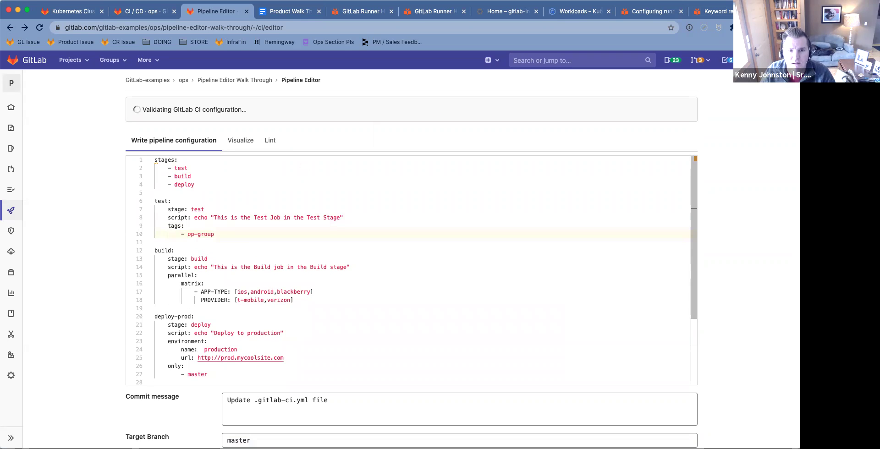
Step: Commit the corrected pipeline configuration to master with the message "Update .gitlab-ci.yml file"
scroll(231, 366, down, 4)
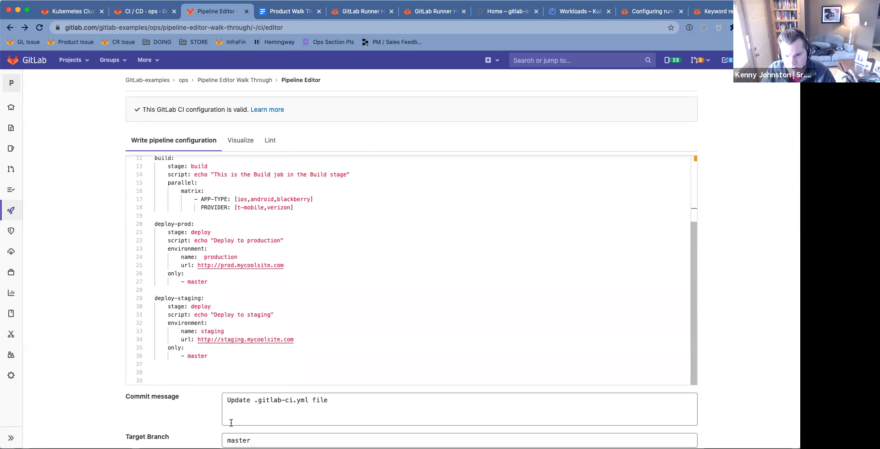
scroll(231, 423, down, 2)
click(171, 389)
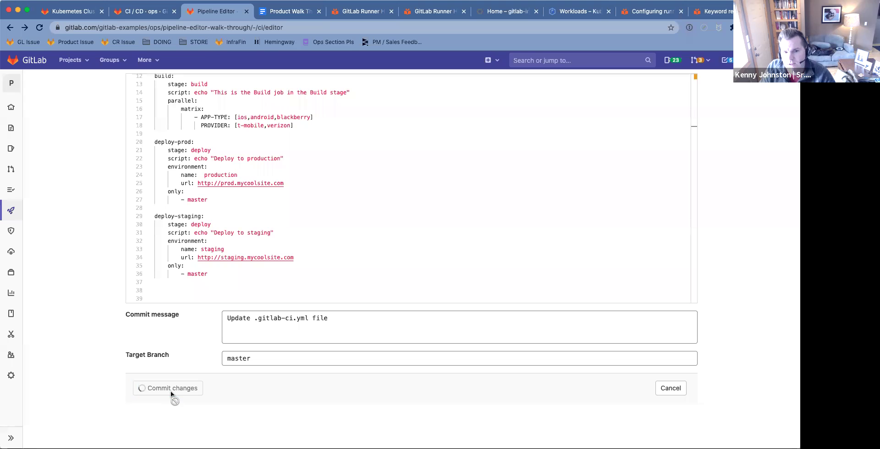
Step: Open the newest pipeline from the project's pipelines list and read the log of its test job
mouse_move(8, 220)
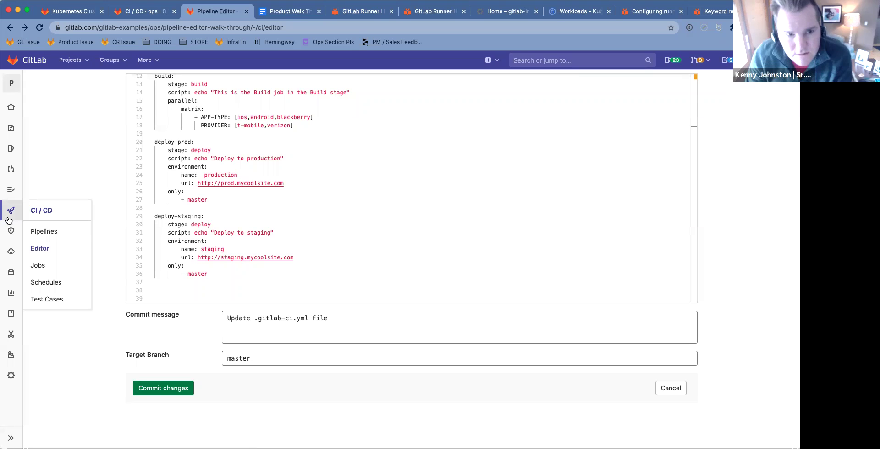
click(42, 231)
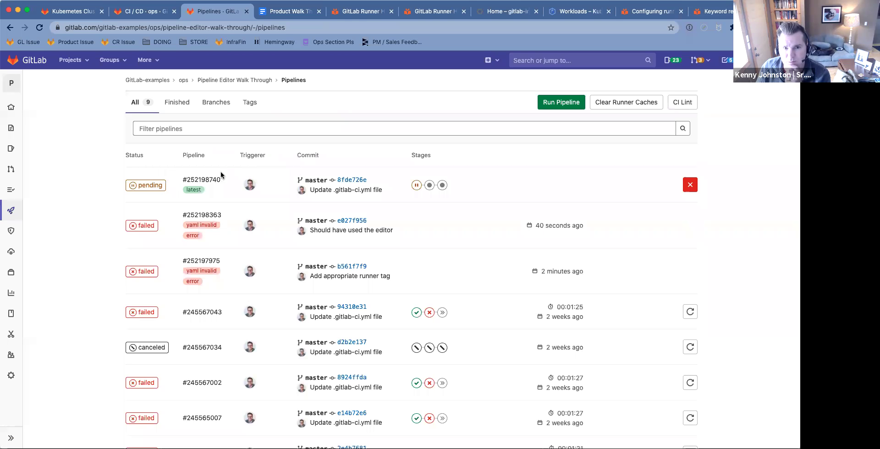
click(193, 180)
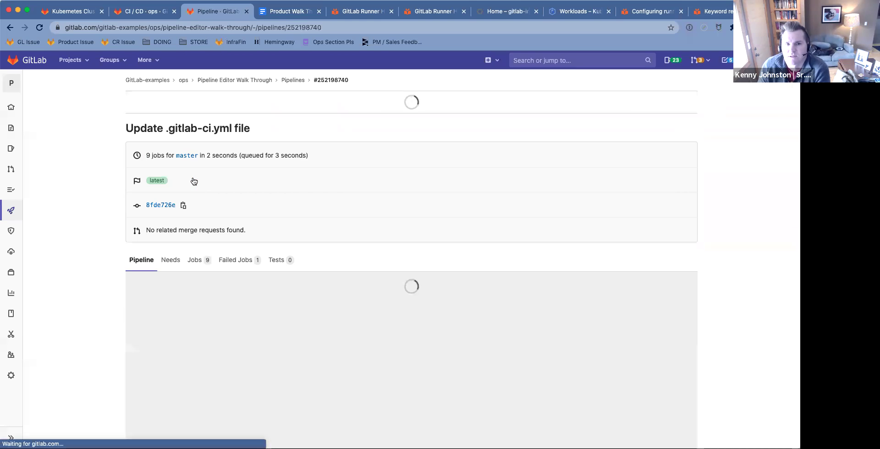
scroll(463, 226, down, 3)
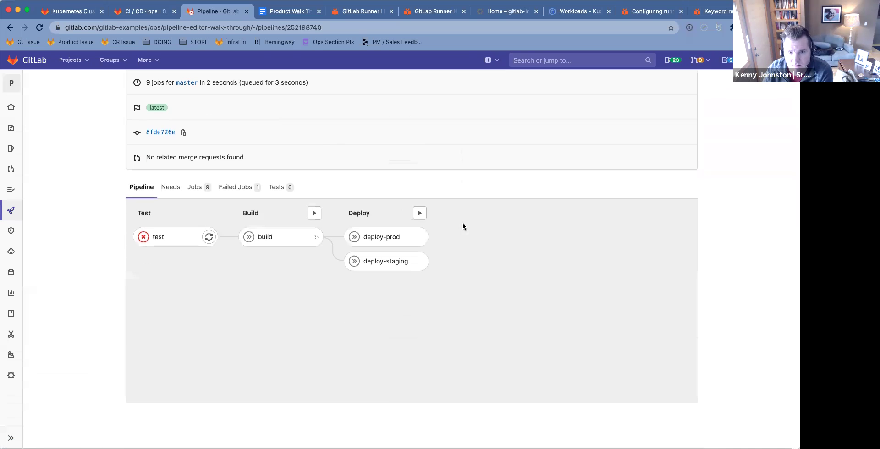
click(173, 237)
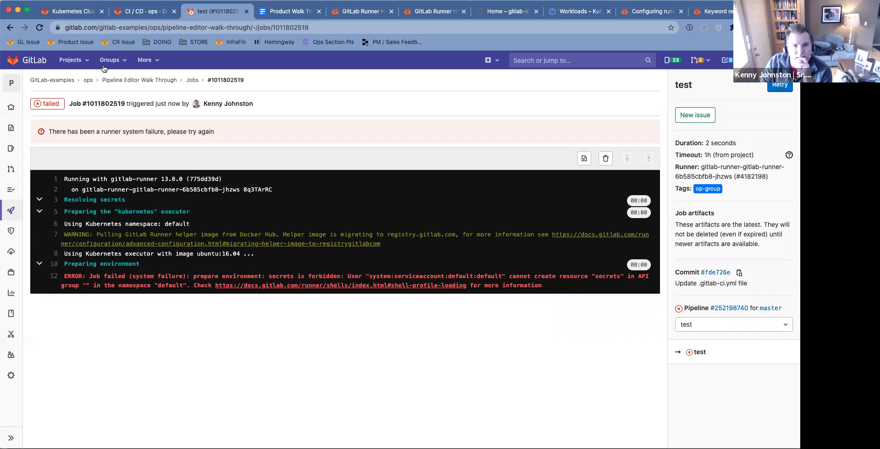
Step: Return to the pipeline graph, inspect the build matrix jobs, refresh the page and reopen the test job's log
click(5, 28)
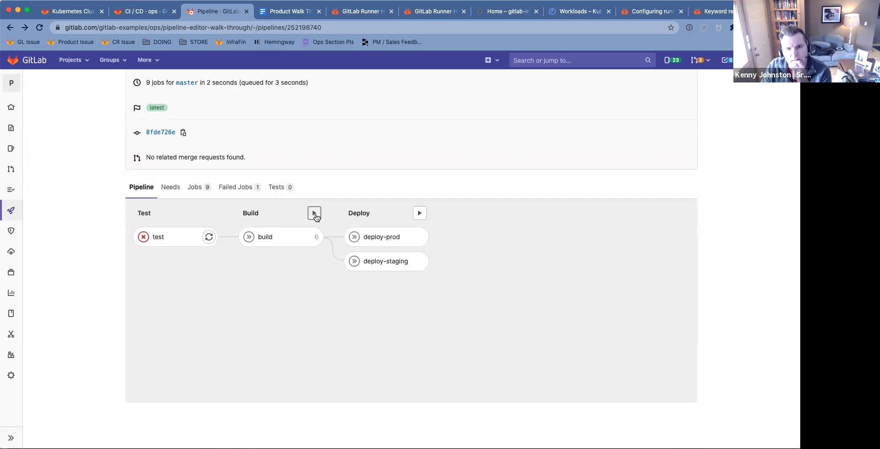
click(280, 246)
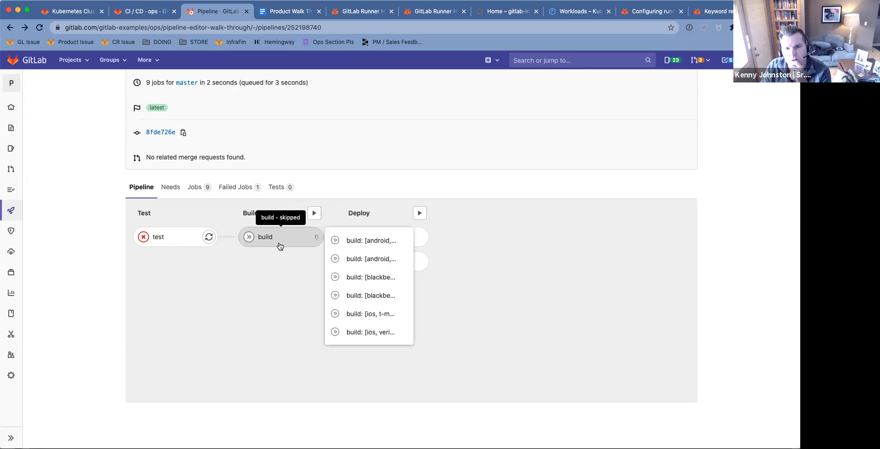
click(281, 280)
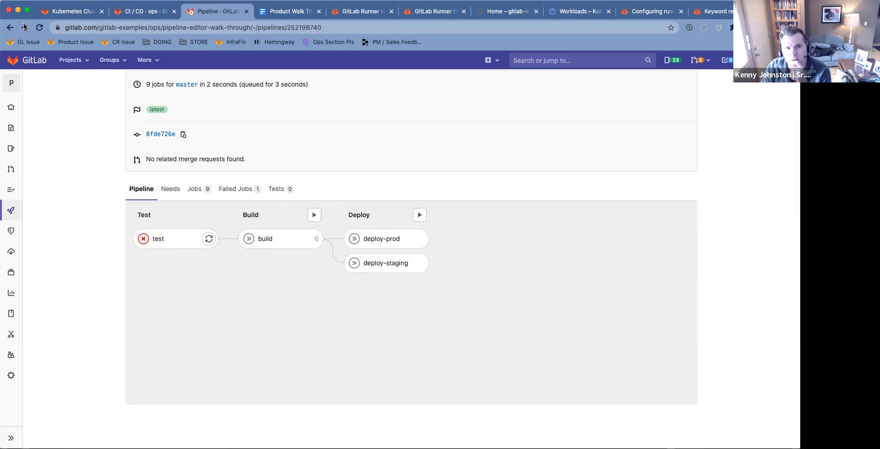
click(40, 28)
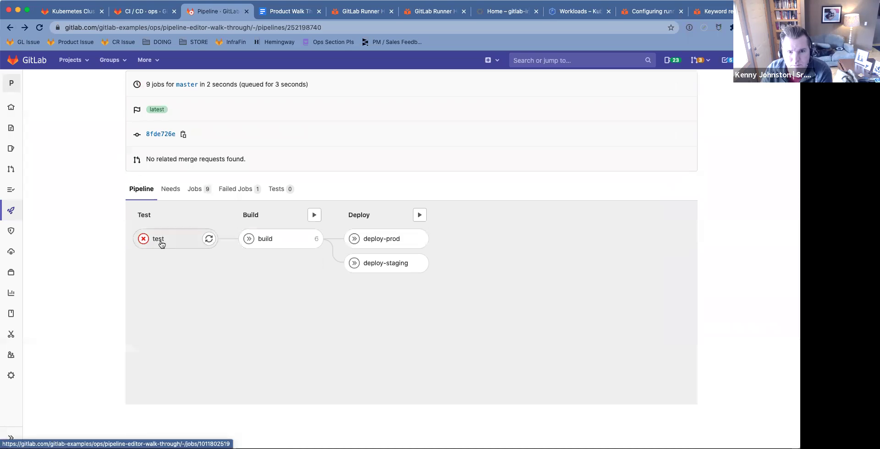
click(162, 244)
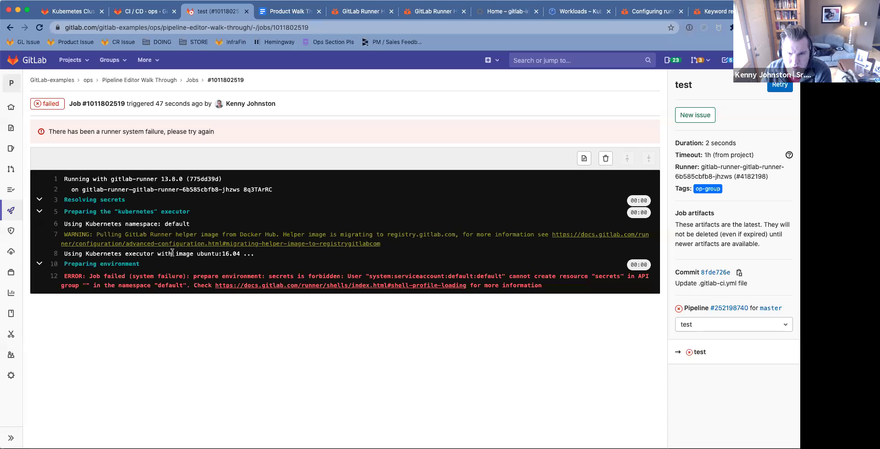
Step: Follow the shell profile loading link in the job's error and read the GitLab Runner shells documentation
click(354, 285)
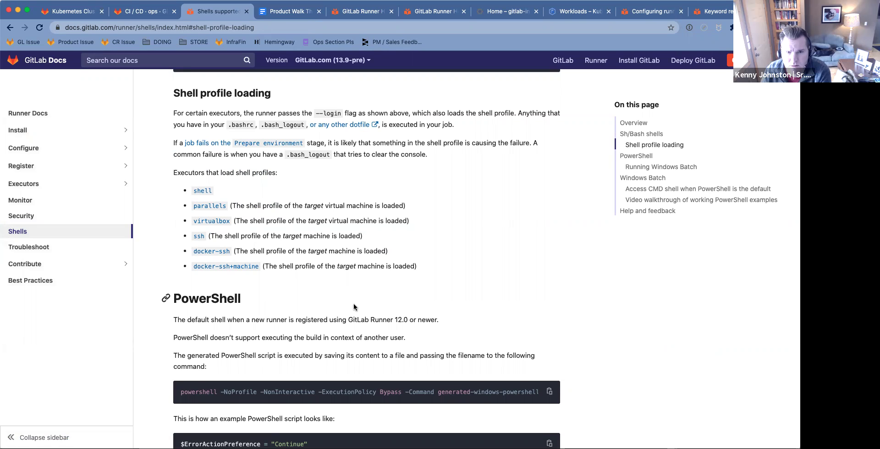
scroll(354, 307, down, 3)
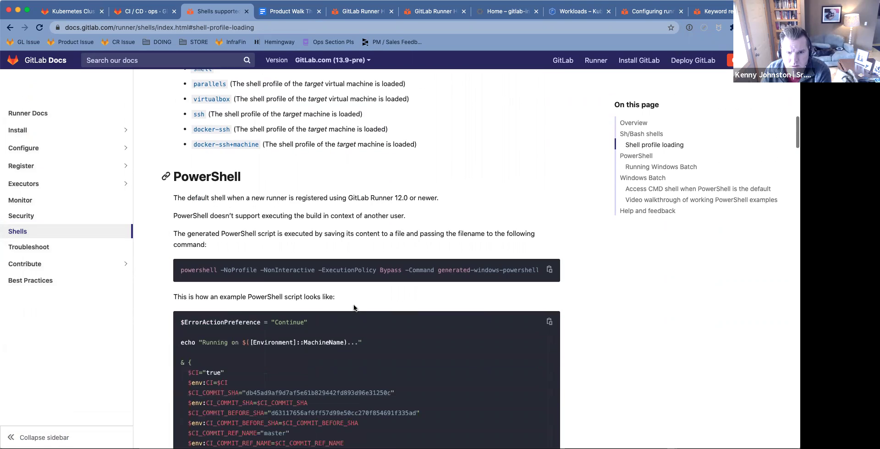
scroll(353, 302, up, 13)
scroll(352, 303, down, 3)
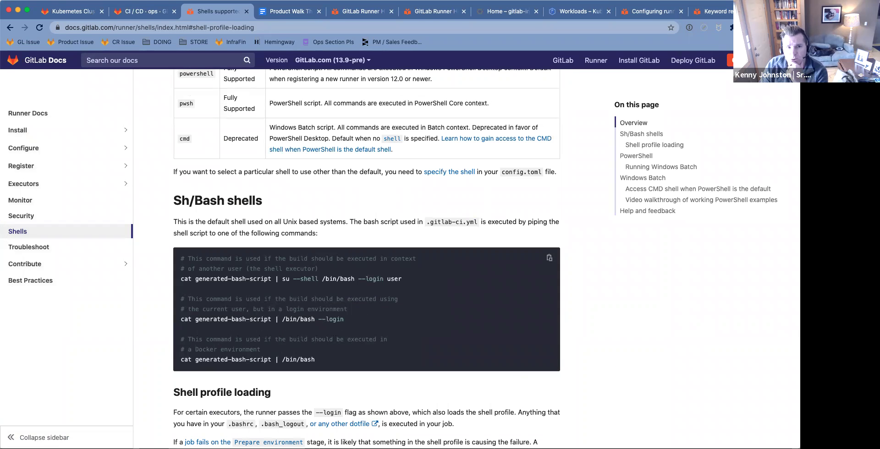
Step: Refresh the ops group's CI/CD settings, expand the Runners section and check the available runners' status
click(147, 12)
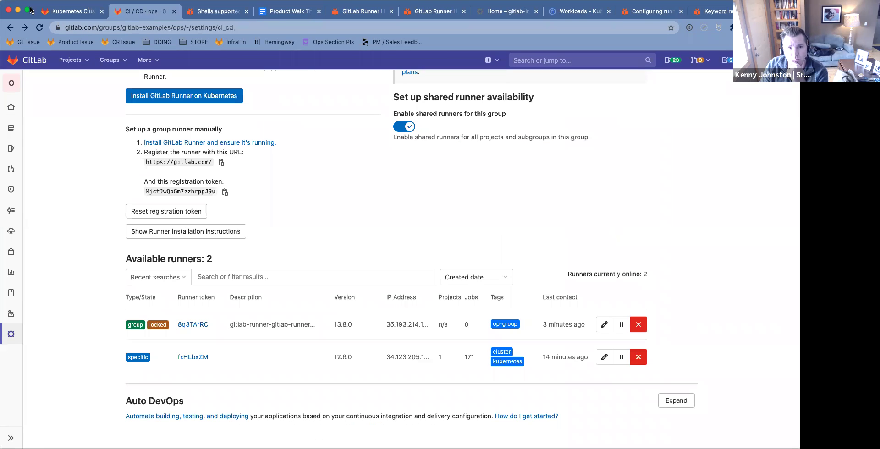
click(40, 28)
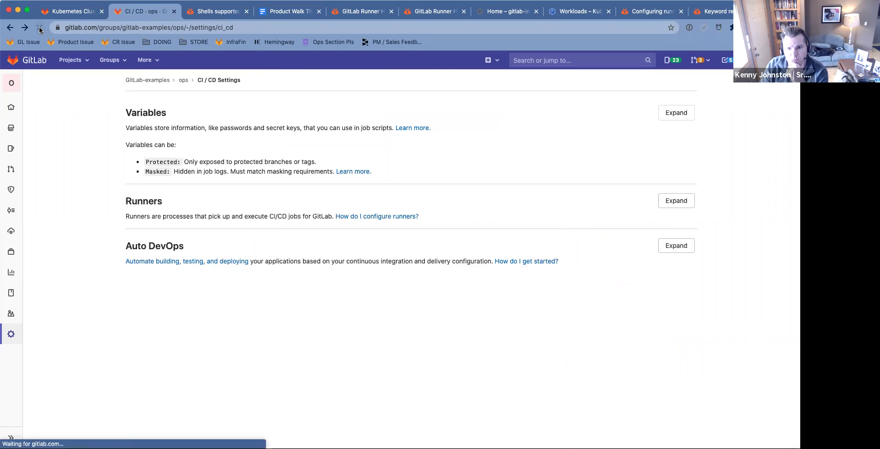
click(665, 199)
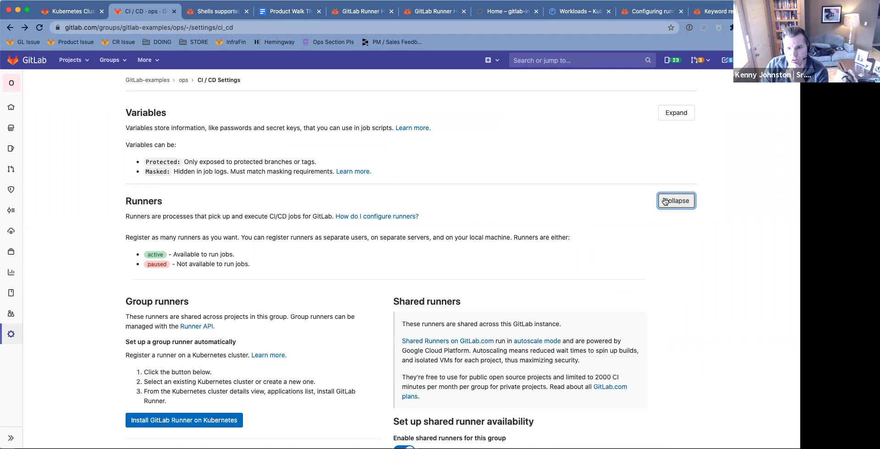
scroll(662, 199, down, 8)
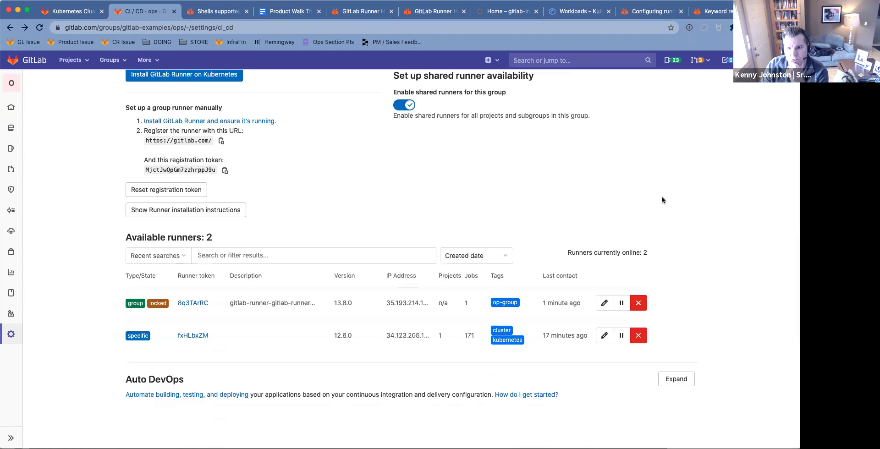
Step: Switch to the gitlab-examples Kubernetes cluster's applications page and reload it
click(62, 16)
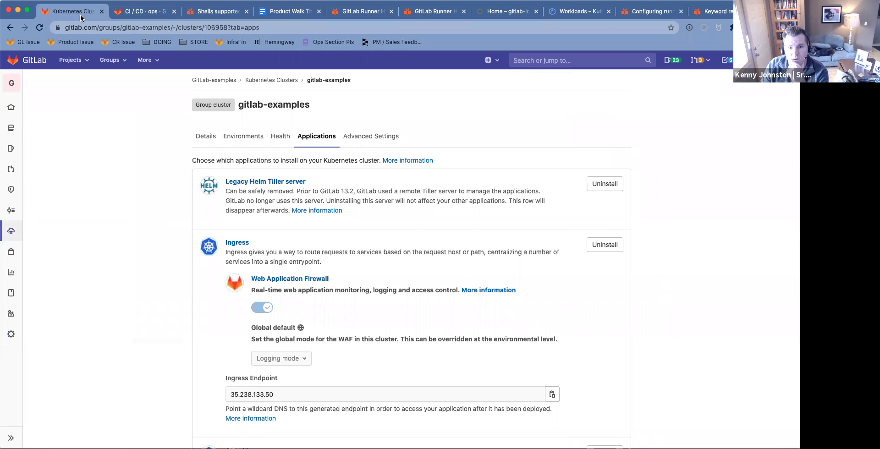
click(41, 29)
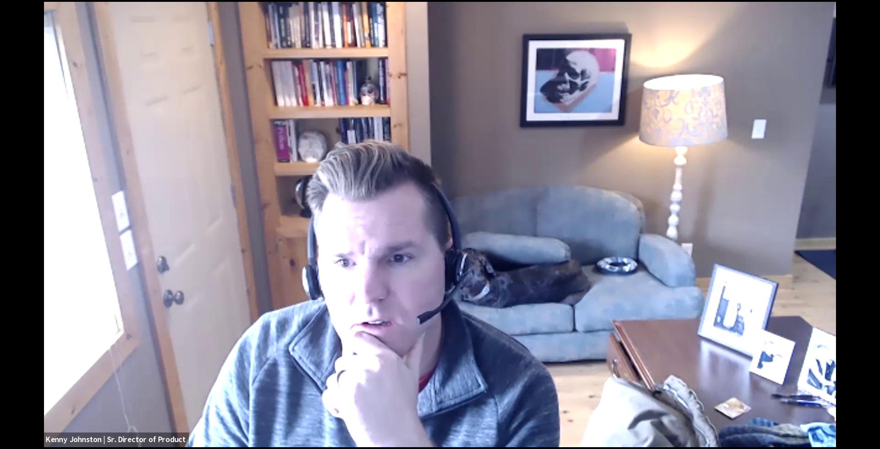